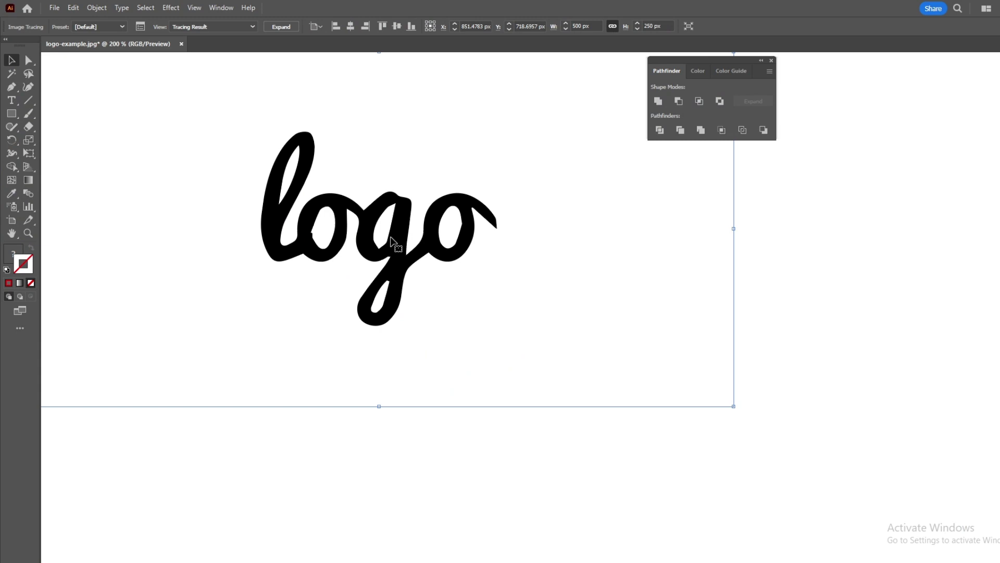
# Reposition the traced logo image, expand the tracing into editable paths and ungroup the result
pyautogui.moveTo(391, 229)
pyautogui.mouseDown()
pyautogui.moveTo(415, 284)
pyautogui.moveTo(521, 346)
pyautogui.moveTo(494, 281)
pyautogui.mouseUp()
pyautogui.rightClick(494, 282)
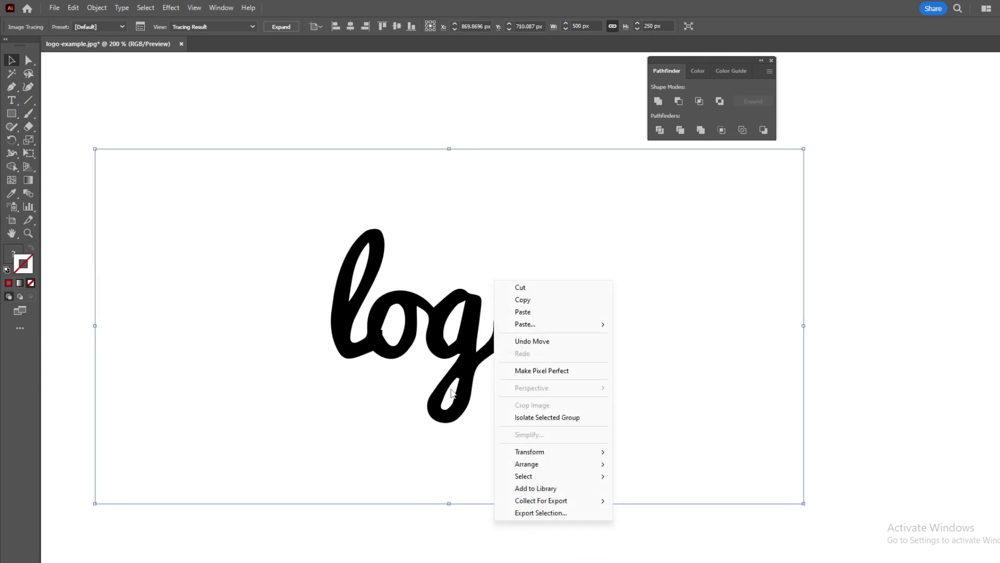
pyautogui.click(288, 25)
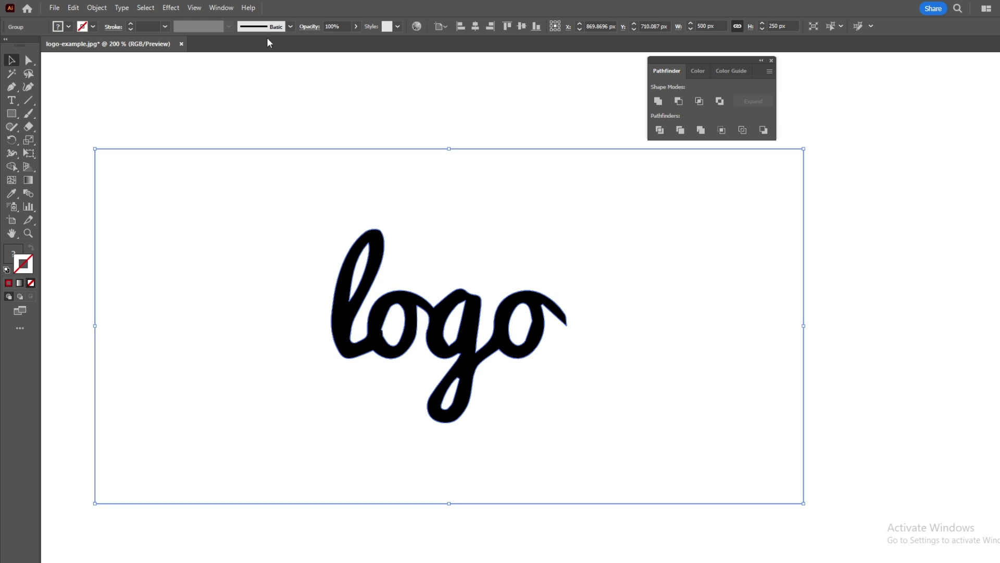
pyautogui.rightClick(461, 251)
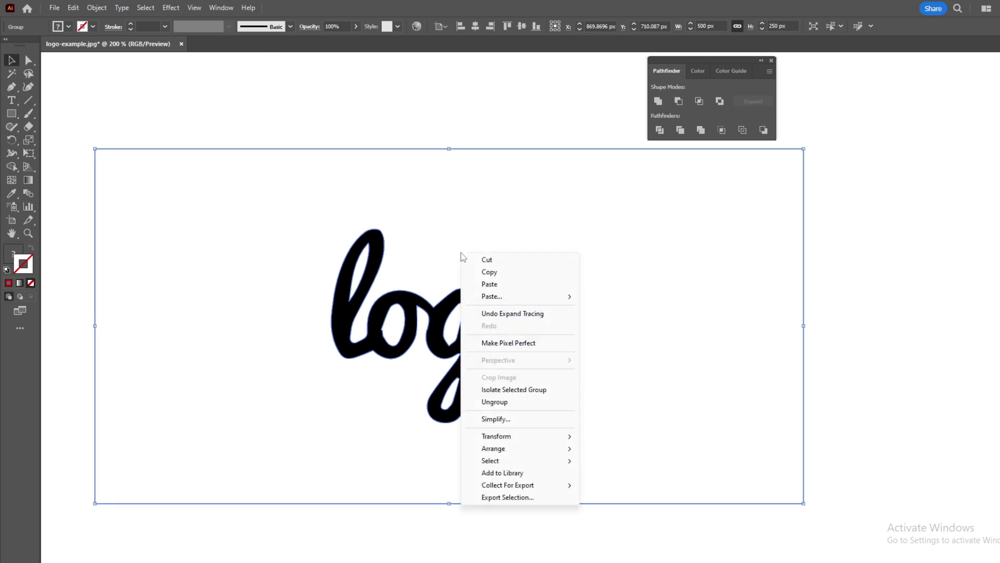
pyautogui.click(492, 401)
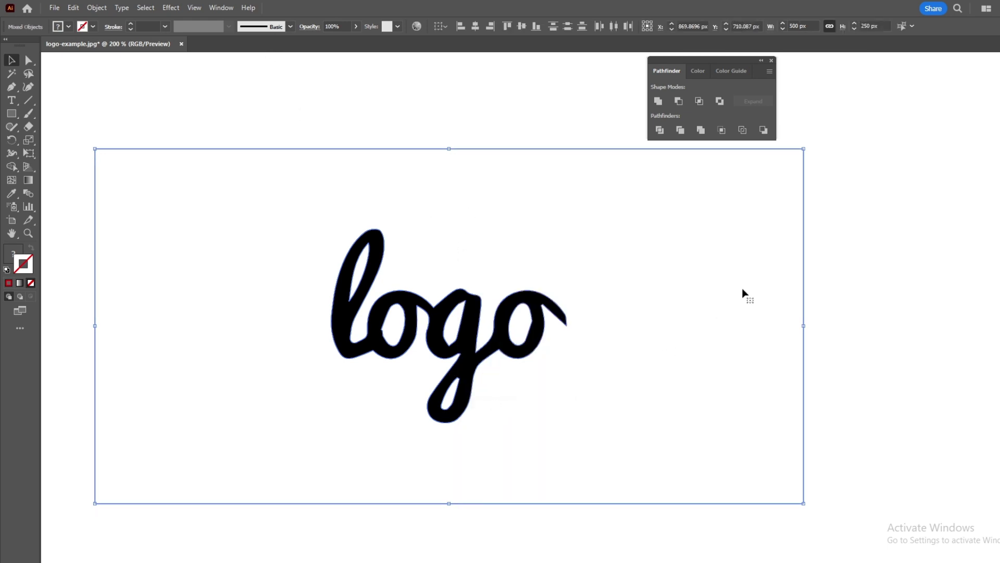
# Move the ungrouped logo with its white background off the artboard onto the empty canvas beside it
pyautogui.scroll(-3, 414, 313)
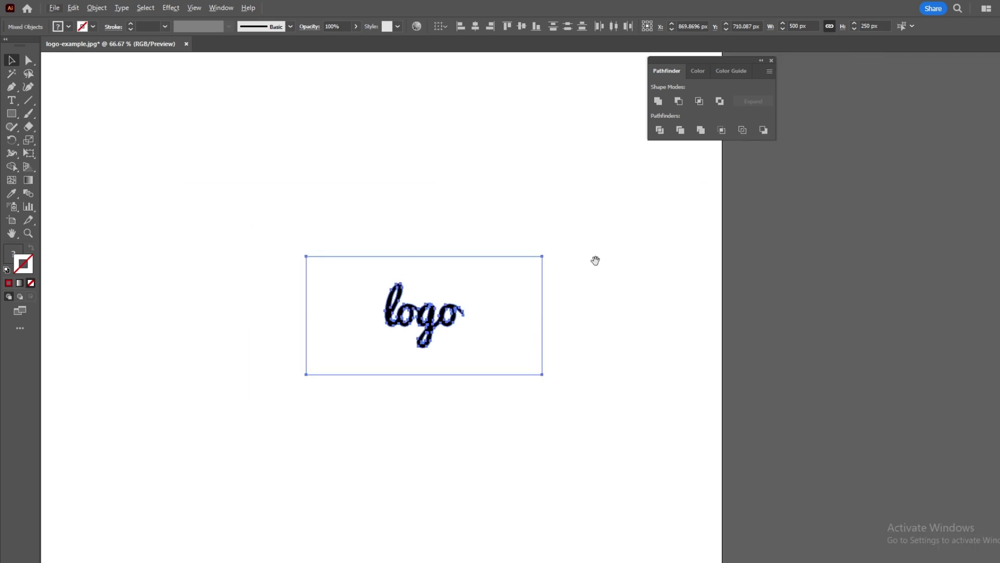
pyautogui.moveTo(595, 260); pyautogui.dragTo(536, 266)
pyautogui.moveTo(390, 339); pyautogui.dragTo(830, 342)
pyautogui.moveTo(616, 405); pyautogui.dragTo(312, 434)
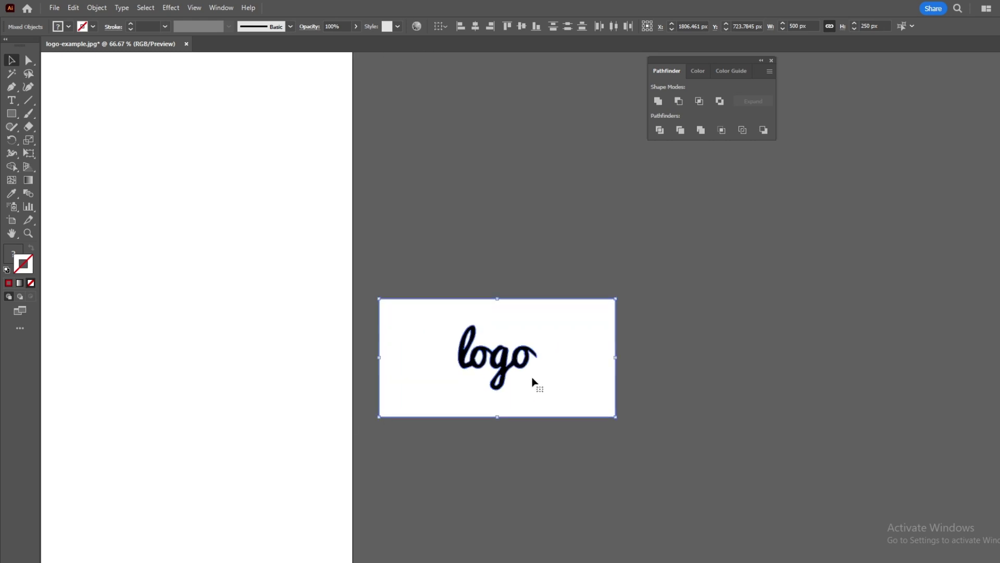
# Delete the large white background shape behind the logo lettering
pyautogui.scroll(3, 532, 383)
pyautogui.scroll(1, 347, 369)
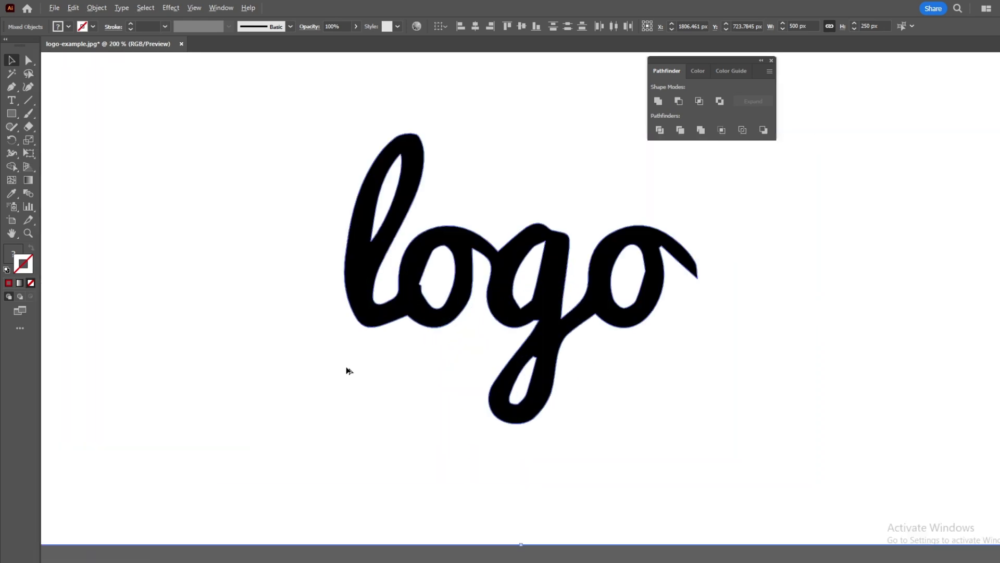
pyautogui.scroll(-1, 337, 370)
pyautogui.rightClick(225, 201)
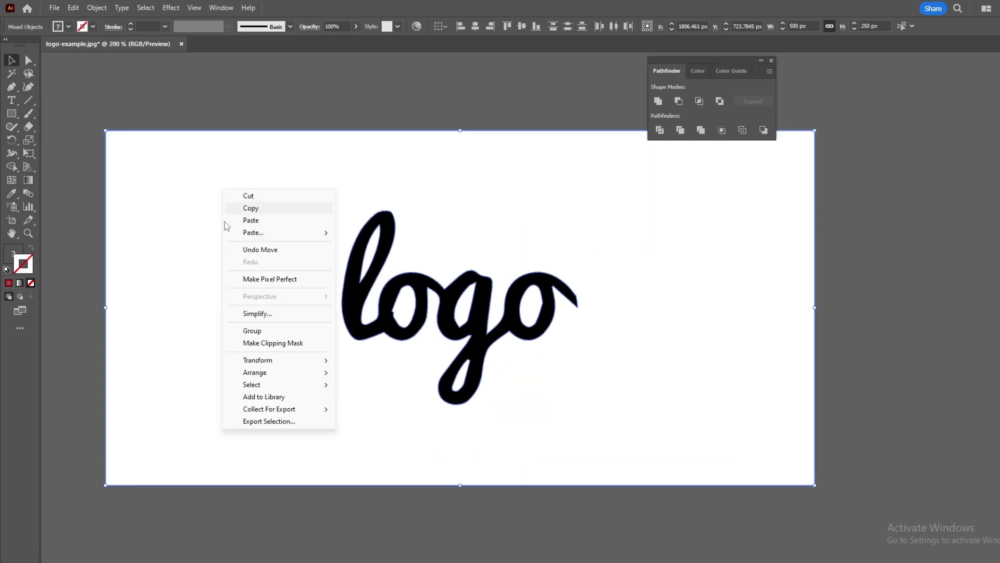
pyautogui.press('Escape')
pyautogui.click(364, 85)
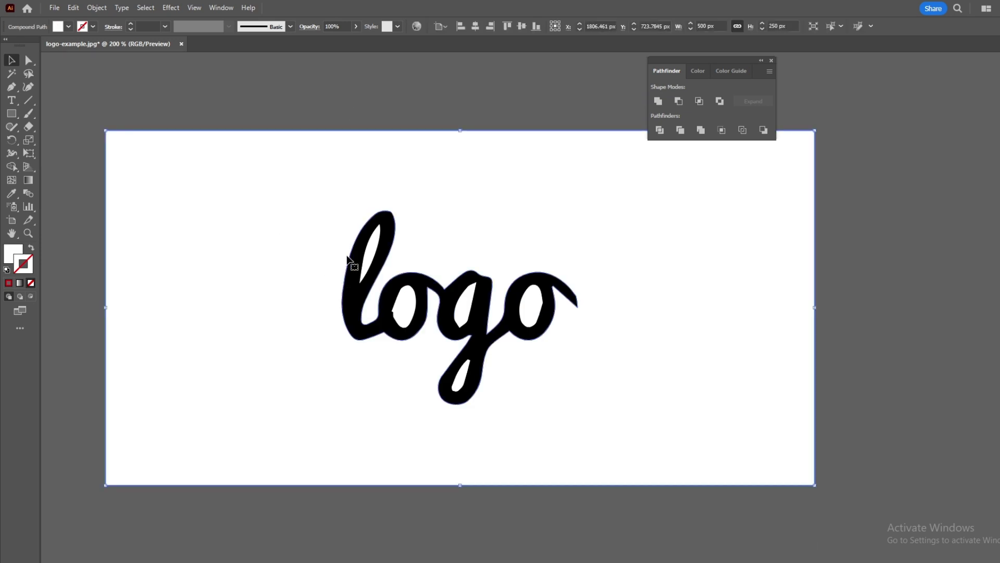
pyautogui.press('Delete')
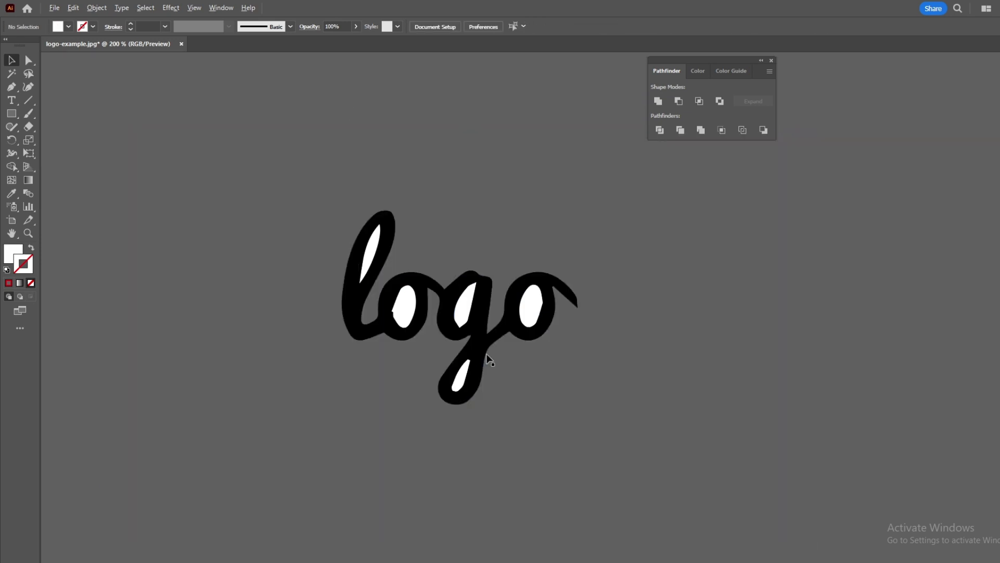
# Select the white shapes inside the letters one at a time and delete them together
pyautogui.scroll(1, 492, 359)
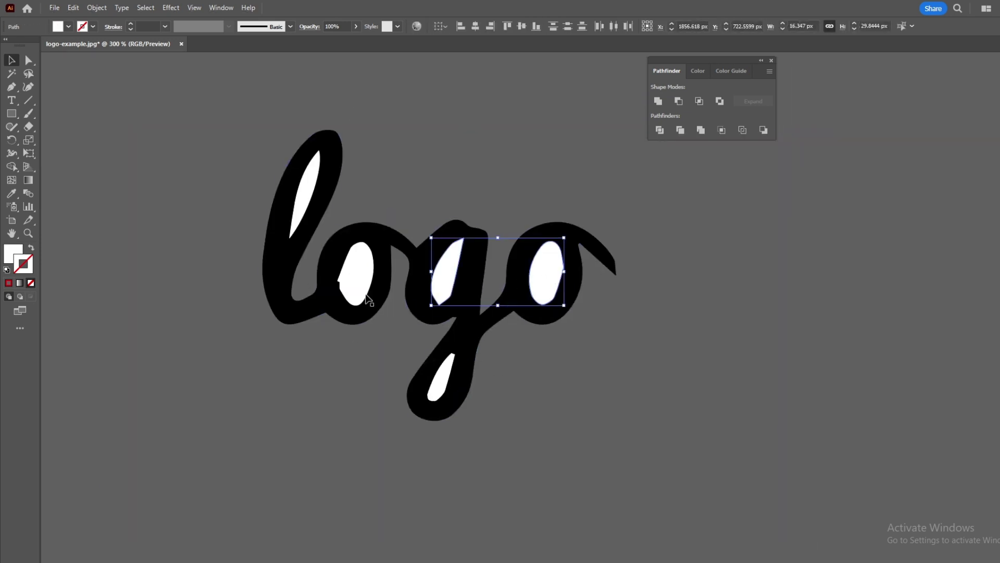
pyautogui.keyDown('shift'); pyautogui.click(361, 273); pyautogui.keyUp('shift')
pyautogui.keyDown('shift'); pyautogui.click(310, 189); pyautogui.keyUp('shift')
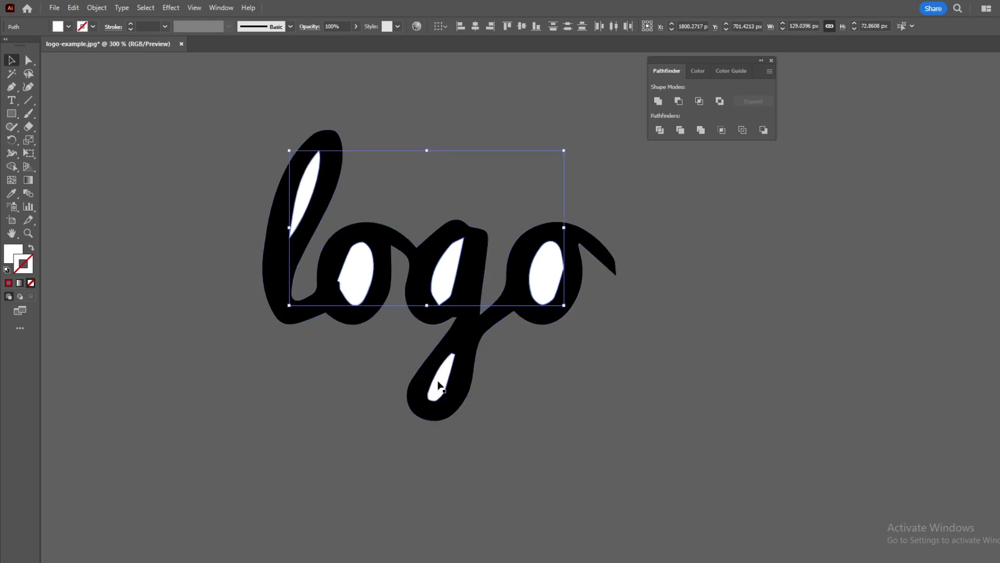
pyautogui.press('Delete')
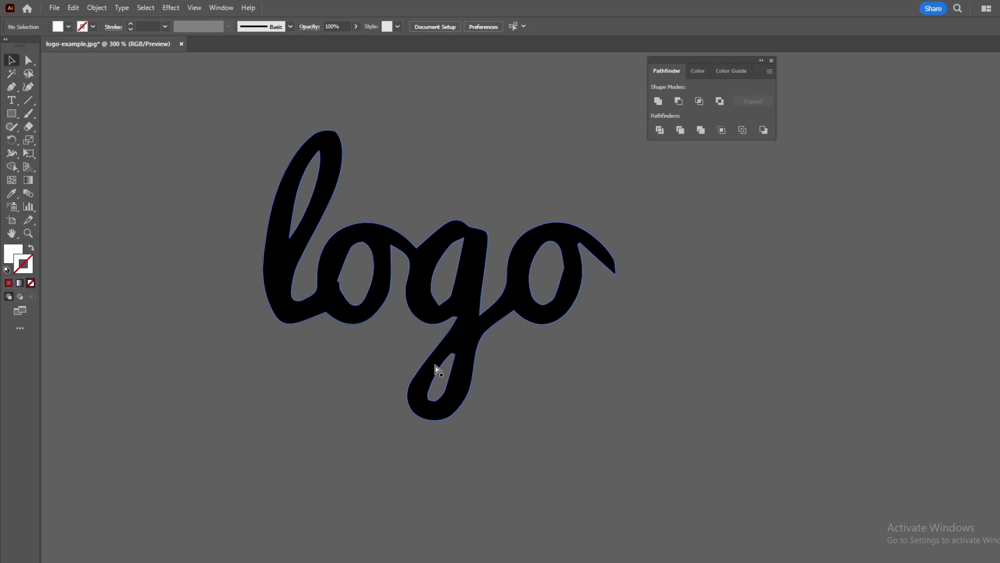
# Try moving the white shape out of the first letter o, and undo the move
pyautogui.click(435, 360)
pyautogui.click(290, 137)
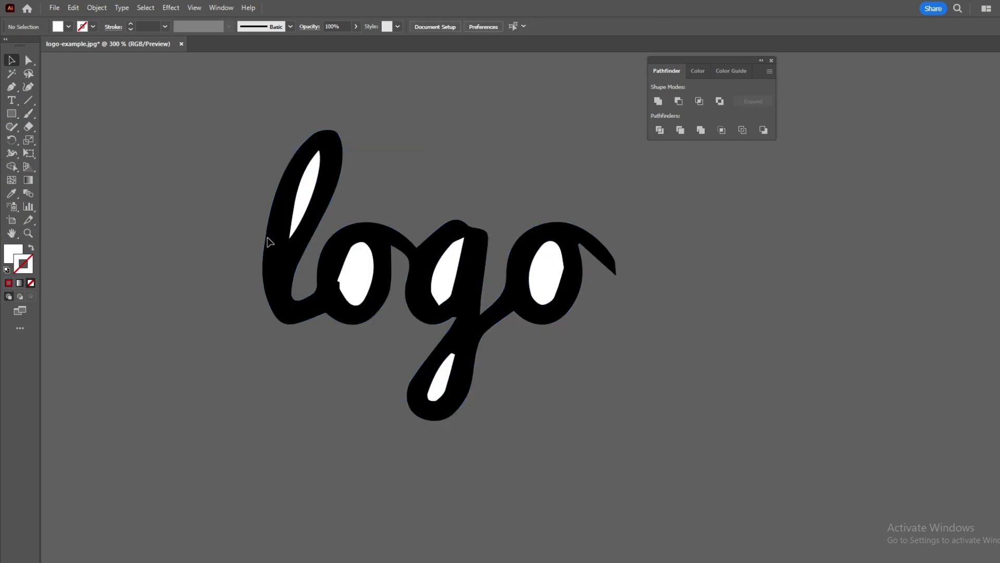
pyautogui.moveTo(398, 214); pyautogui.dragTo(399, 212)
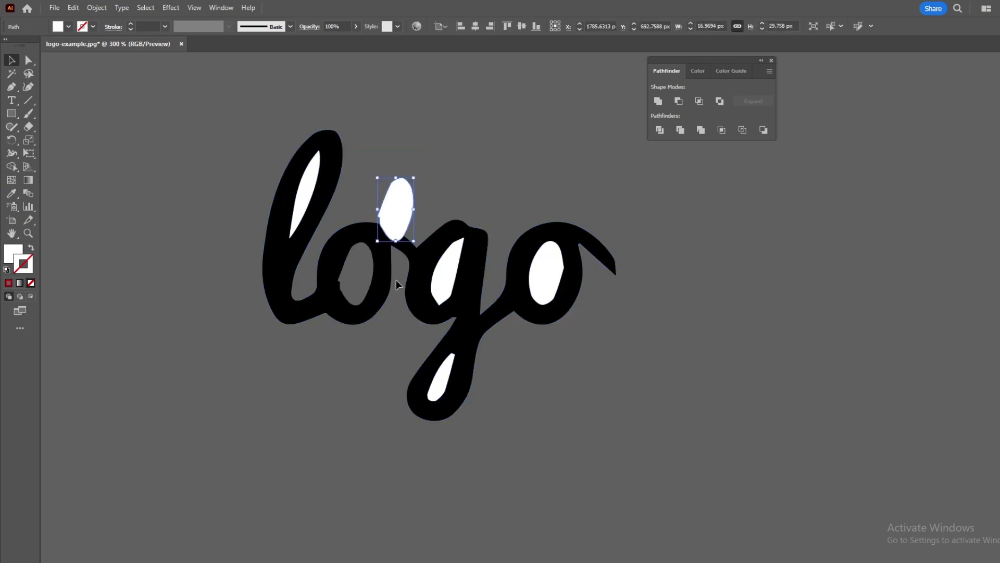
pyautogui.hotkey('ctrl', 'z')
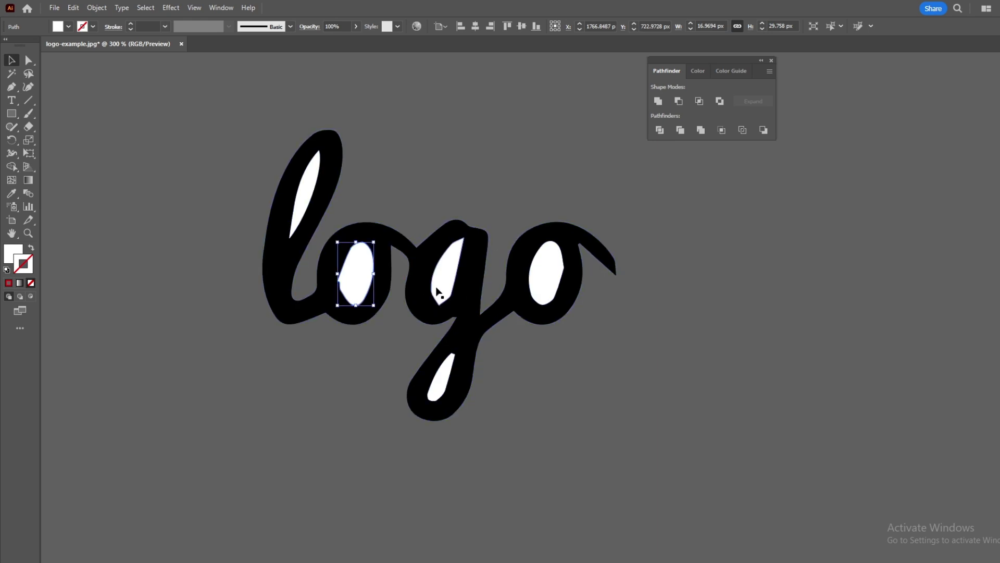
pyautogui.keyDown('shift'); pyautogui.click(438, 292); pyautogui.keyUp('shift')
pyautogui.keyDown('shift'); pyautogui.click(542, 277); pyautogui.keyUp('shift')
pyautogui.hotkey('ctrl', 'alt', '3')
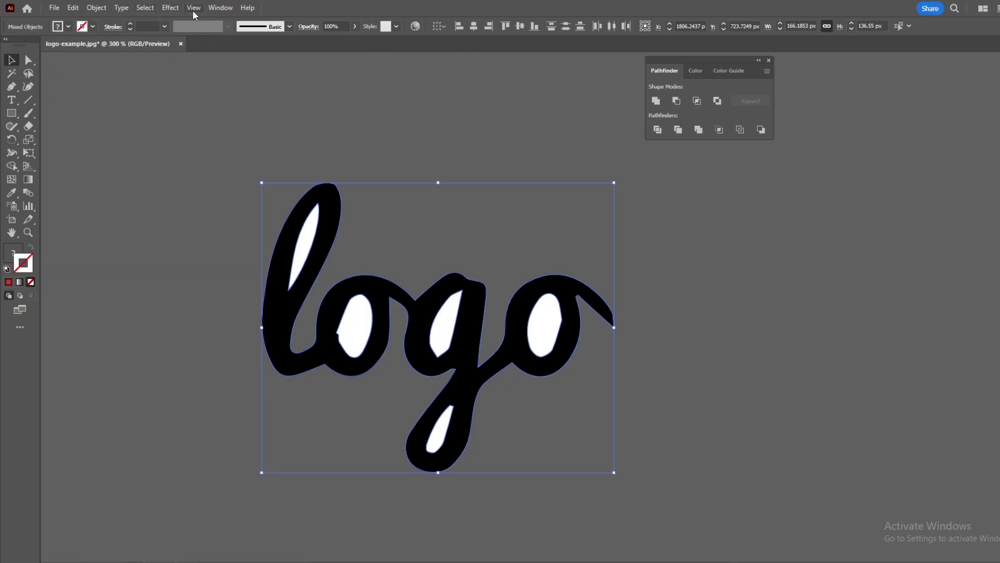
pyautogui.click(147, 9)
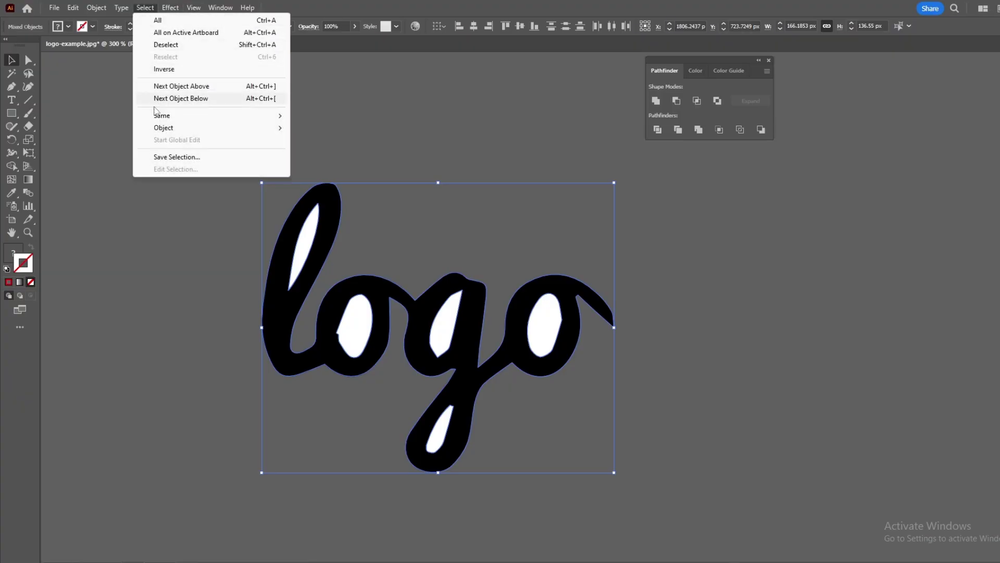
pyautogui.moveTo(156, 117)
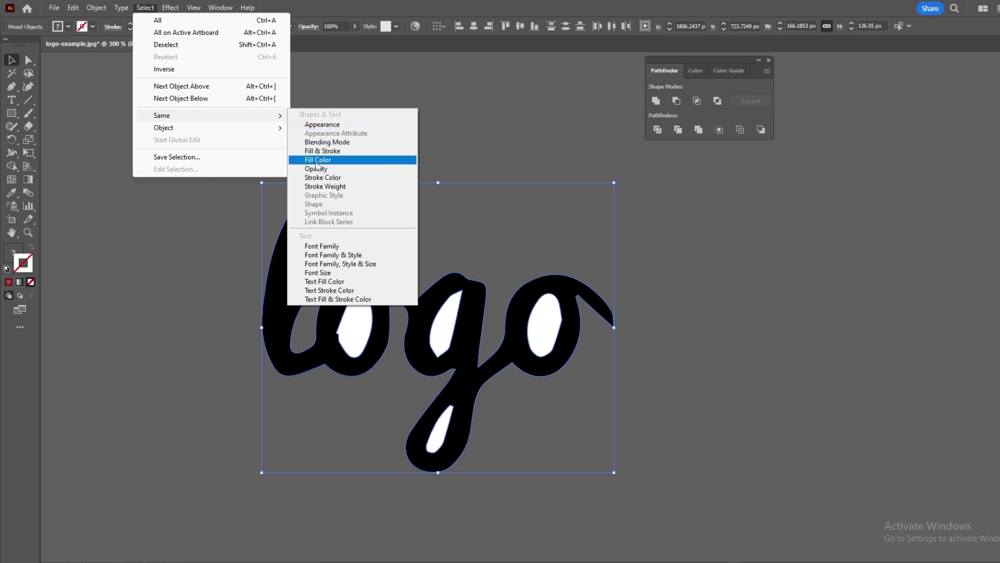
pyautogui.click(464, 106)
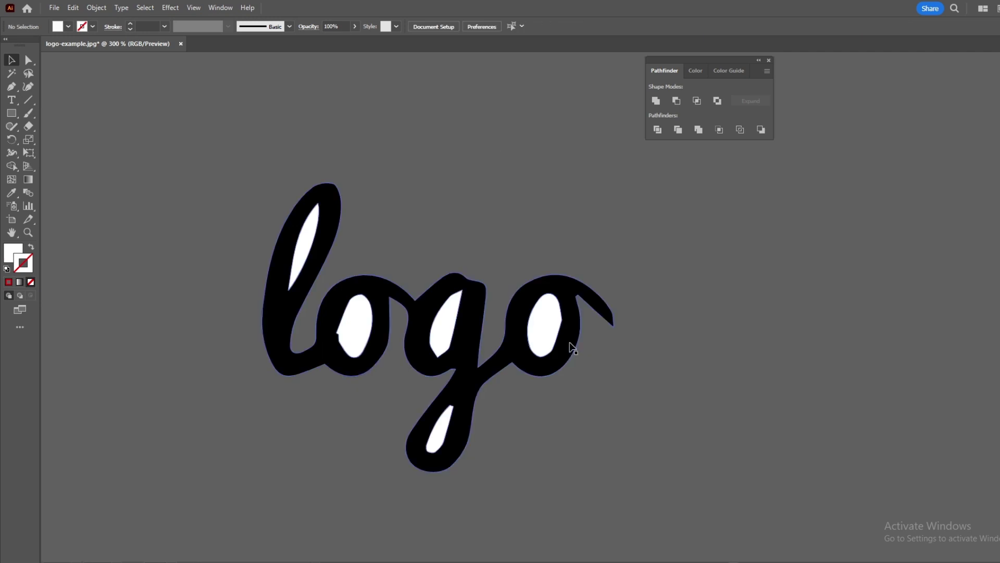
# Select every object with the same white fill color as the last o's inner shape and delete them all
pyautogui.click(145, 8)
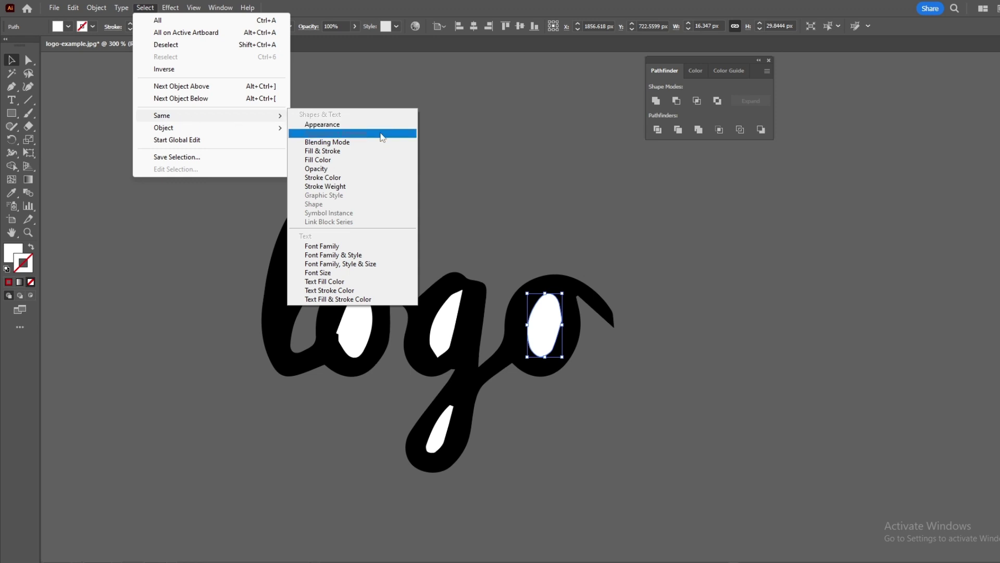
pyautogui.click(344, 160)
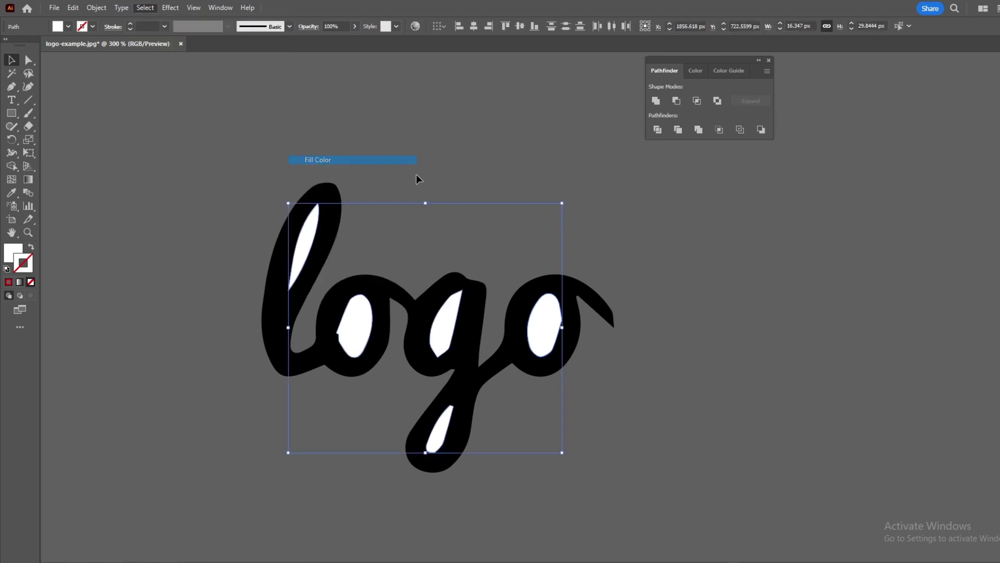
pyautogui.press('Delete')
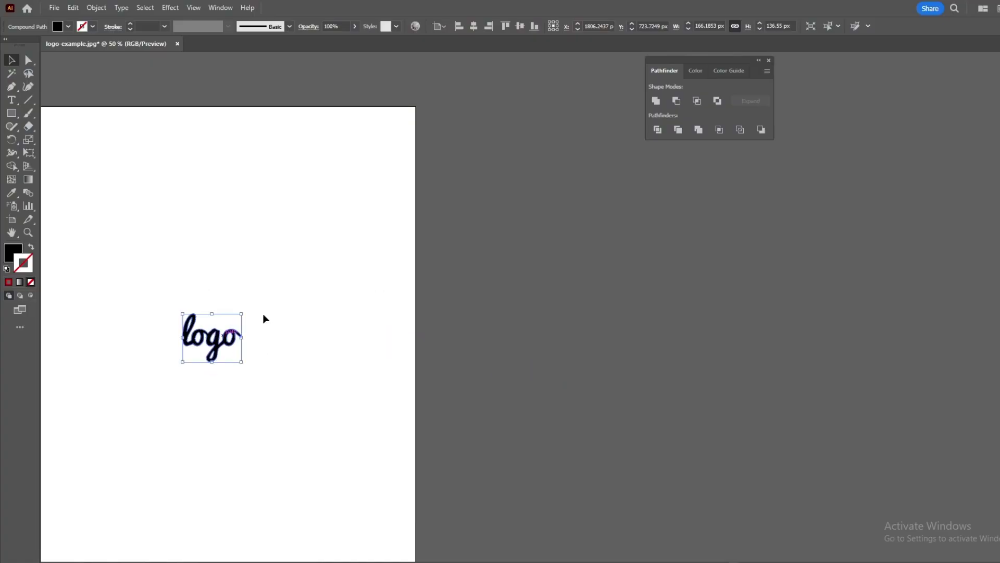
# Move the cleaned black logo back onto the white artboard
pyautogui.hscroll(-3, 359, 284)
pyautogui.scroll(5, 329, 337)
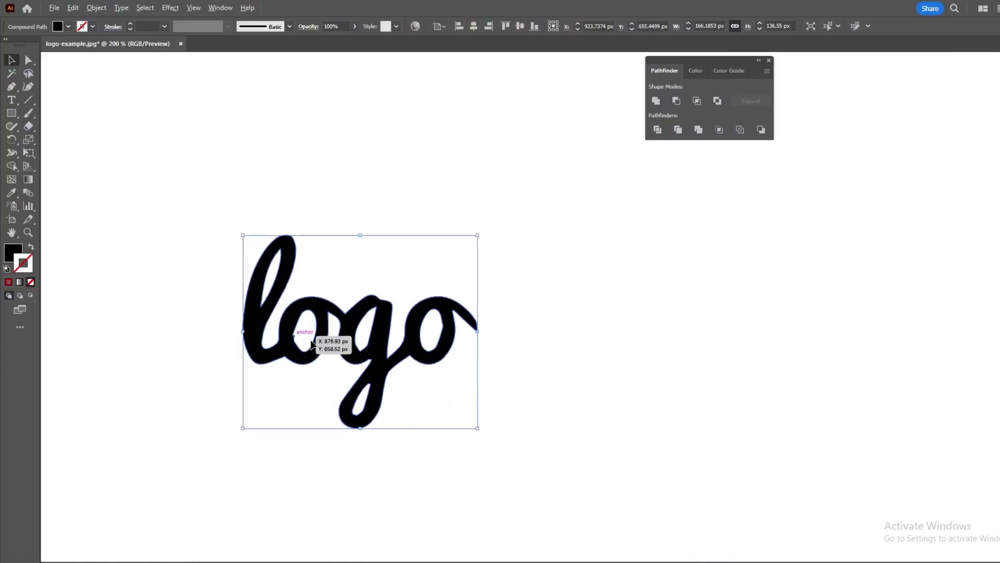
pyautogui.scroll(2, 329, 338)
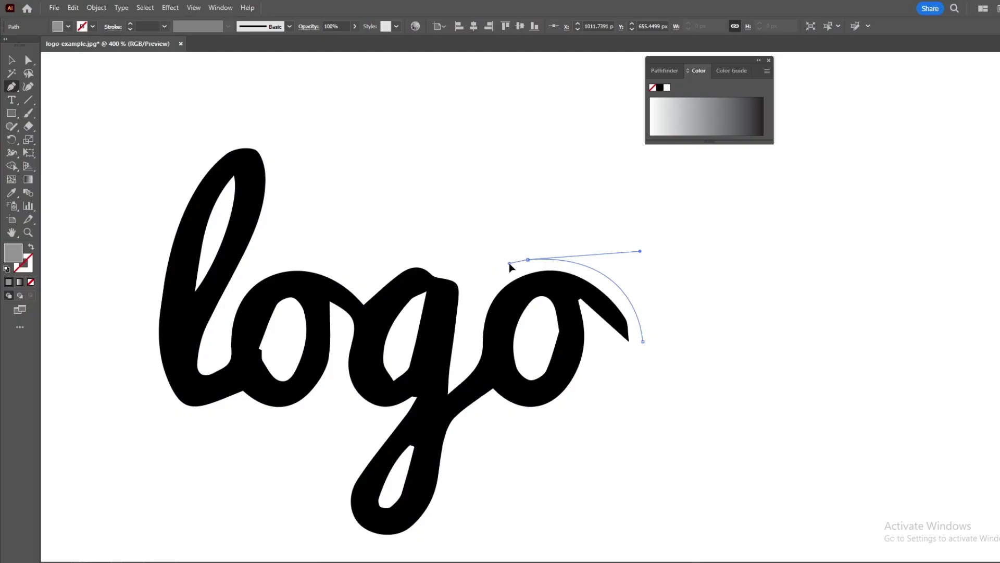
# Trace a curved Pen outline around the final o's upper side and give it an orange fill in CMYK color mode
pyautogui.moveTo(469, 336); pyautogui.dragTo(469, 354)
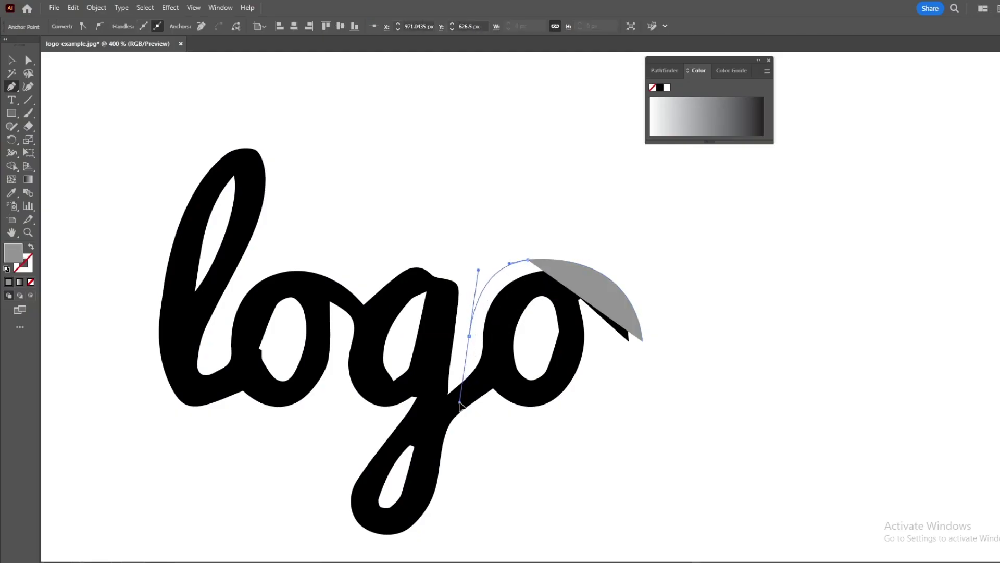
pyautogui.moveTo(459, 403); pyautogui.dragTo(459, 403)
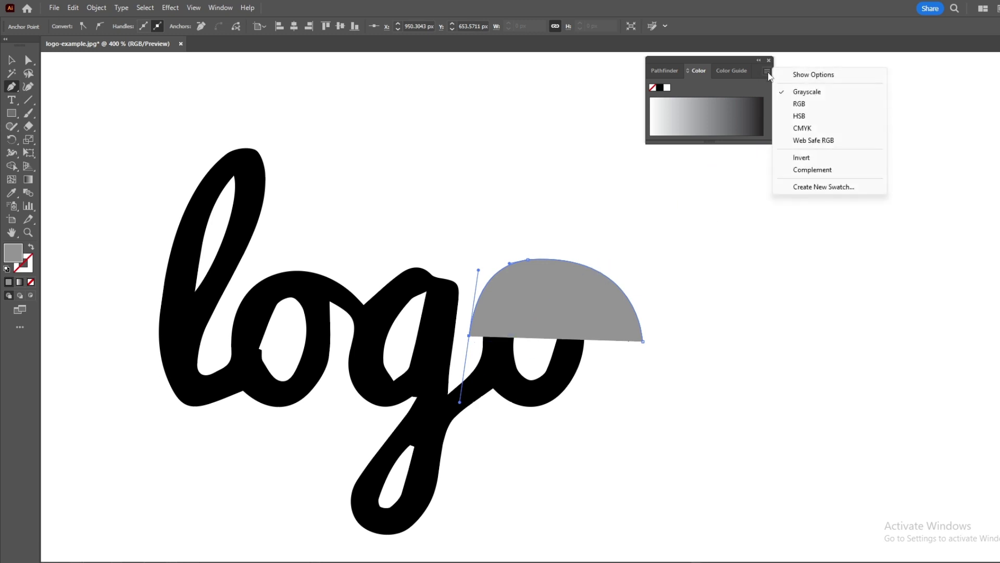
pyautogui.click(812, 130)
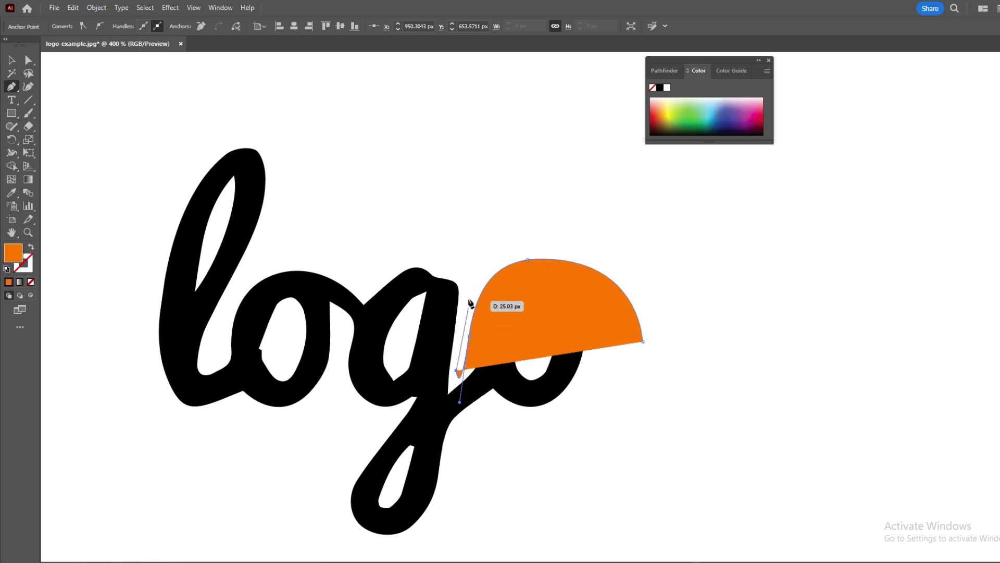
# Continue the orange Pen outline along the tops of the g and first o, and around the l to its outer side
pyautogui.moveTo(453, 257); pyautogui.dragTo(426, 258)
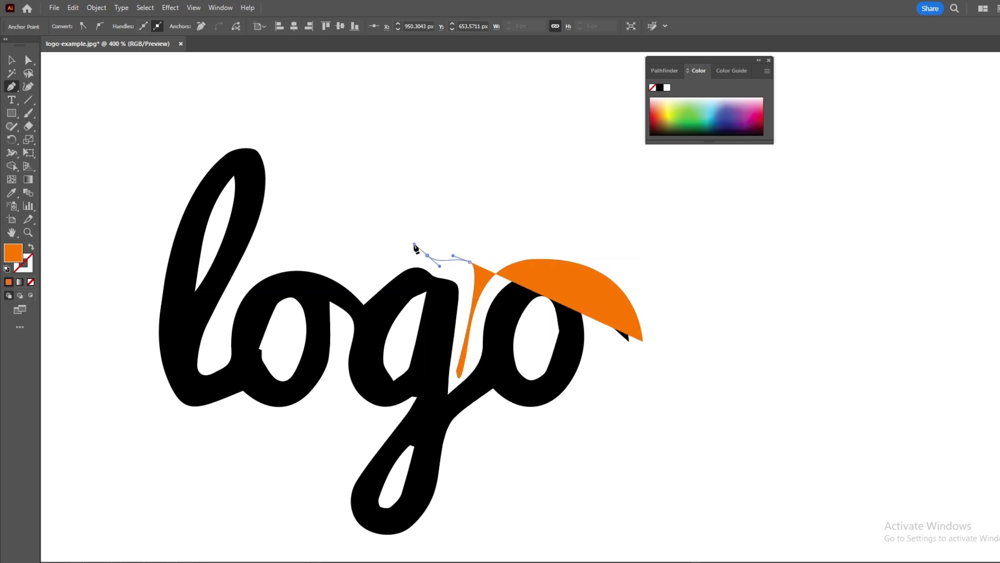
pyautogui.moveTo(368, 288); pyautogui.dragTo(354, 282)
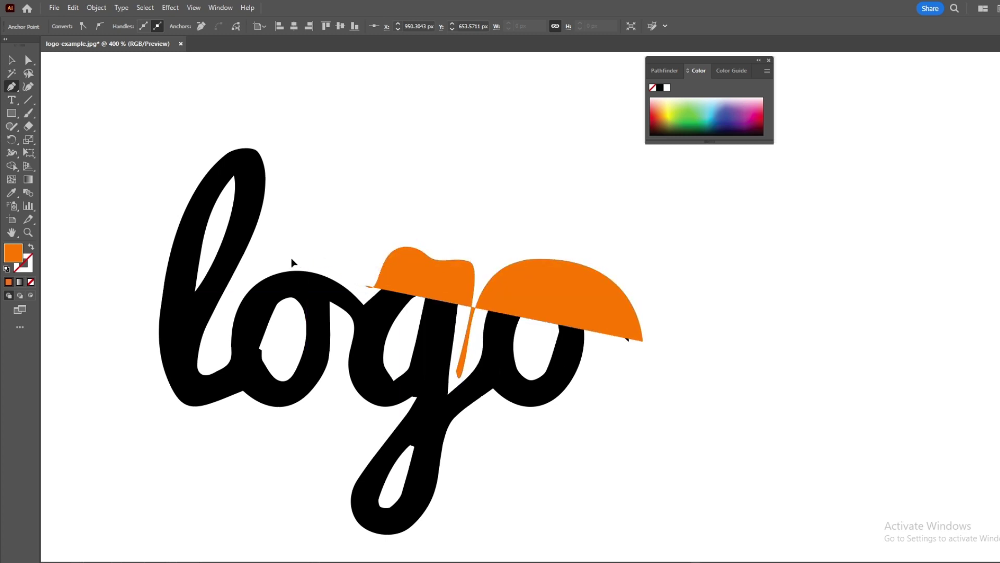
pyautogui.moveTo(252, 271); pyautogui.dragTo(267, 236)
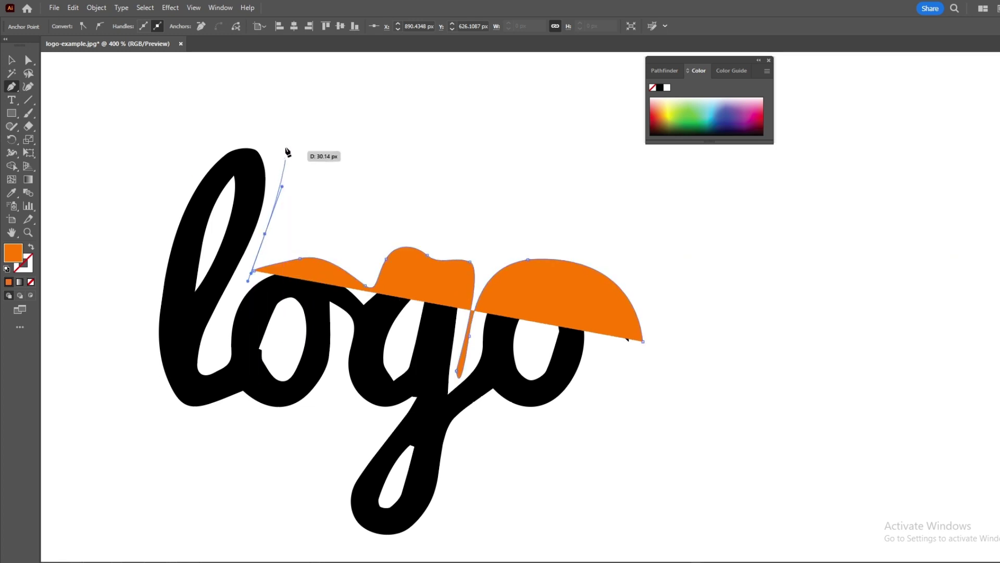
pyautogui.moveTo(286, 140); pyautogui.dragTo(275, 136)
pyautogui.click(161, 225)
pyautogui.moveTo(135, 342); pyautogui.dragTo(139, 319)
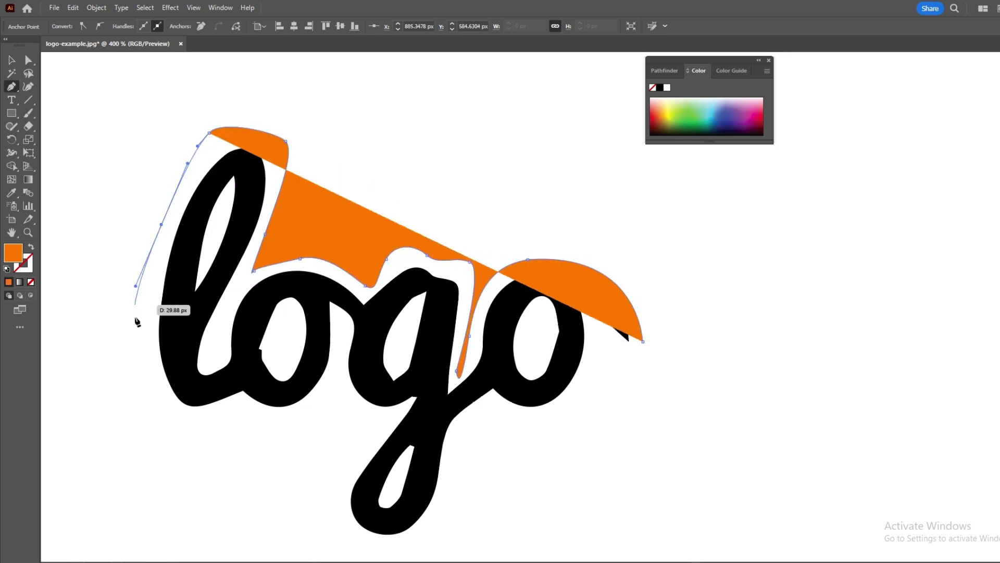
# Complete the orange Pen outline along the underside of the lettering and around the g's tail, and place the shape behind the black logo
pyautogui.moveTo(188, 424); pyautogui.dragTo(185, 431)
pyautogui.moveTo(242, 412); pyautogui.dragTo(334, 405)
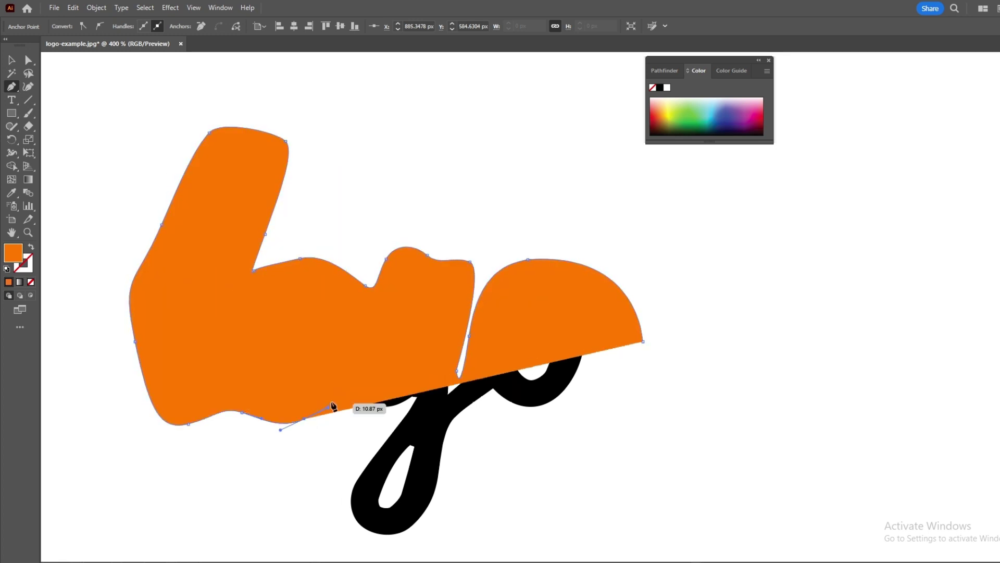
pyautogui.click(373, 420)
pyautogui.moveTo(354, 458); pyautogui.dragTo(359, 537)
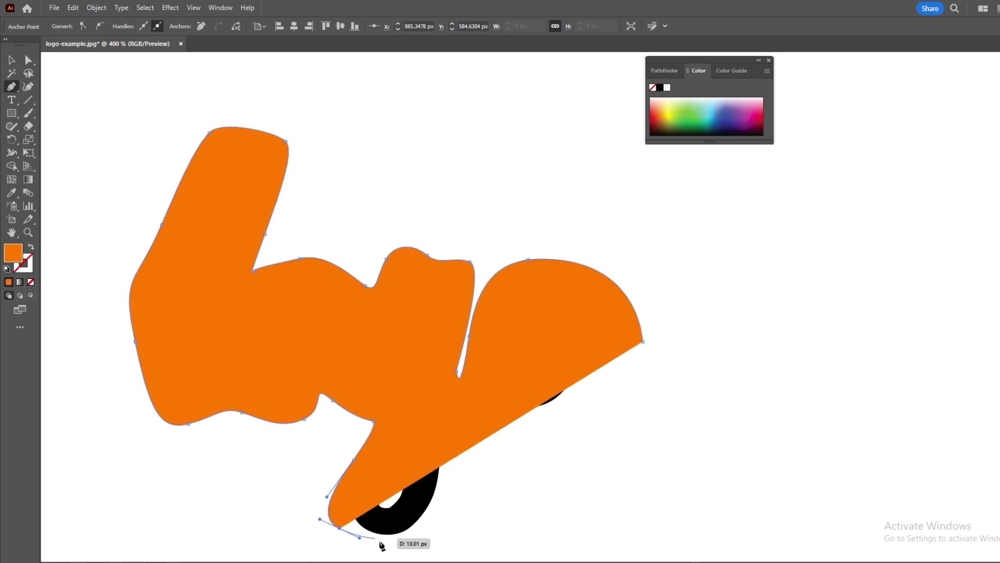
pyautogui.moveTo(451, 507); pyautogui.dragTo(458, 468)
pyautogui.moveTo(521, 448); pyautogui.dragTo(560, 418)
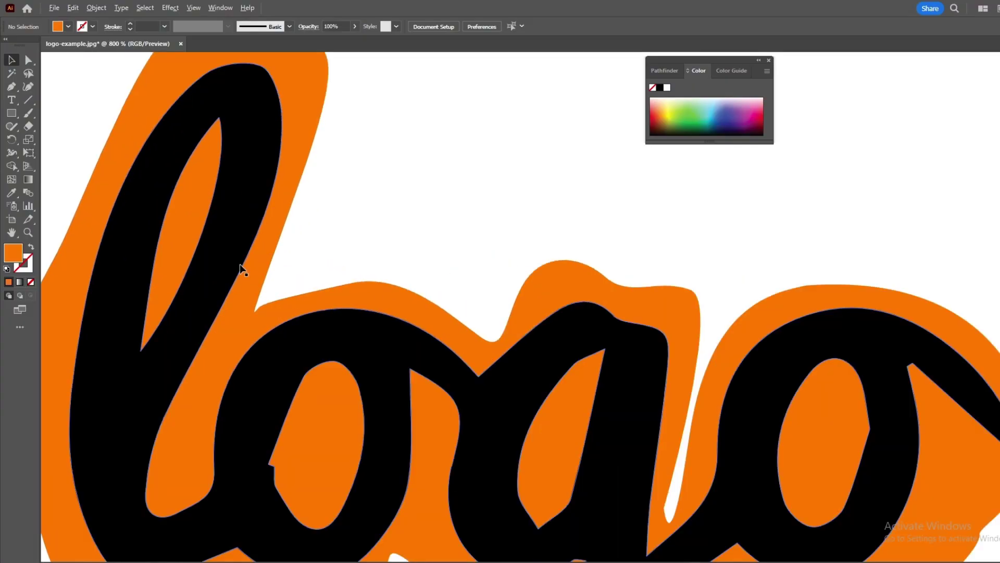
# Delete the orange Pen-drawn background shape behind the black lettering
pyautogui.scroll(5, 239, 265)
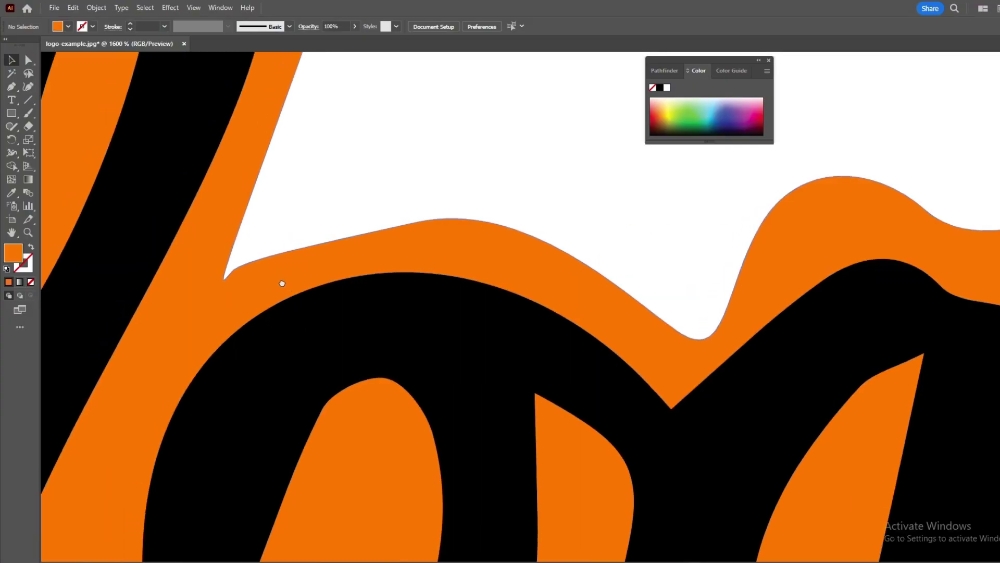
pyautogui.scroll(-5, 284, 196)
pyautogui.scroll(5, 418, 163)
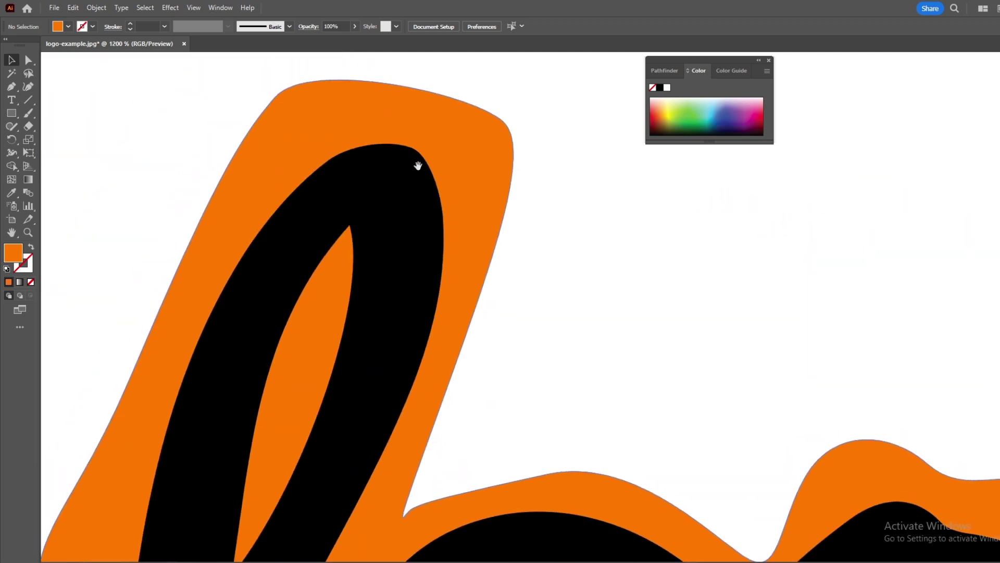
pyautogui.scroll(-2, 281, 376)
pyautogui.scroll(-5, 342, 250)
pyautogui.scroll(4, 415, 281)
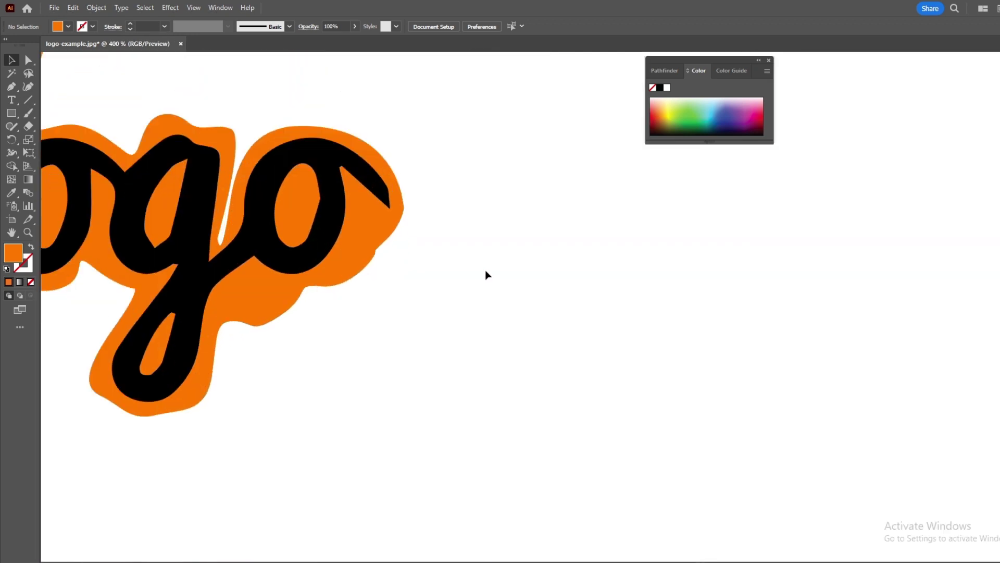
pyautogui.scroll(-2, 485, 270)
pyautogui.click(608, 343)
pyautogui.press('Delete')
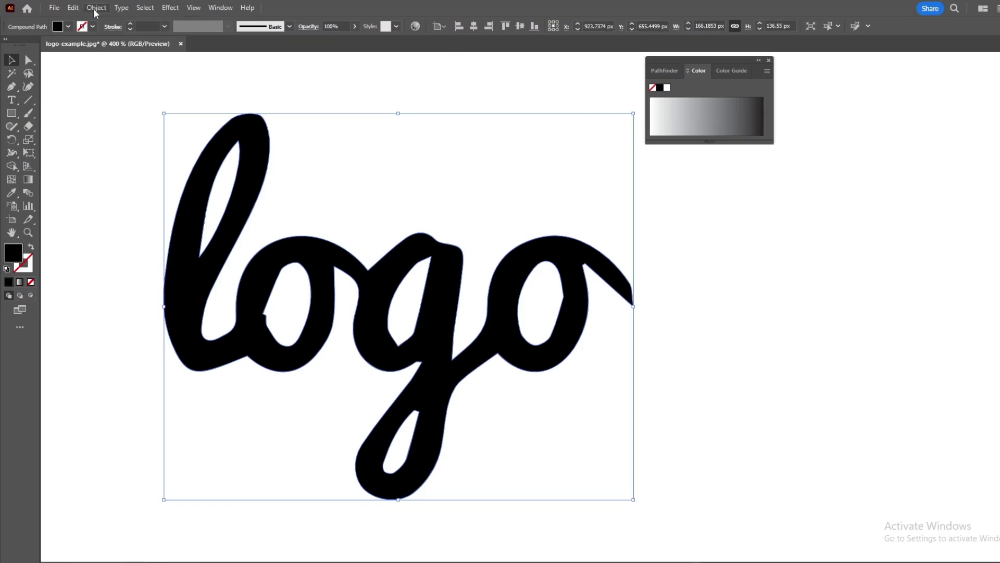
# Offset the black lettering's path by 2 px with Miter joins and a miter limit of 4
pyautogui.click(96, 8)
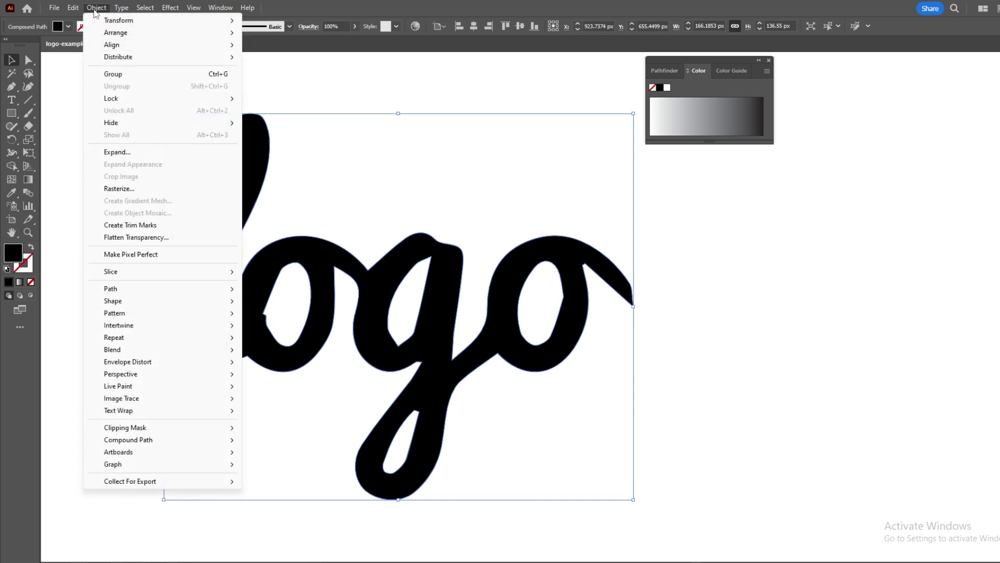
pyautogui.moveTo(115, 288)
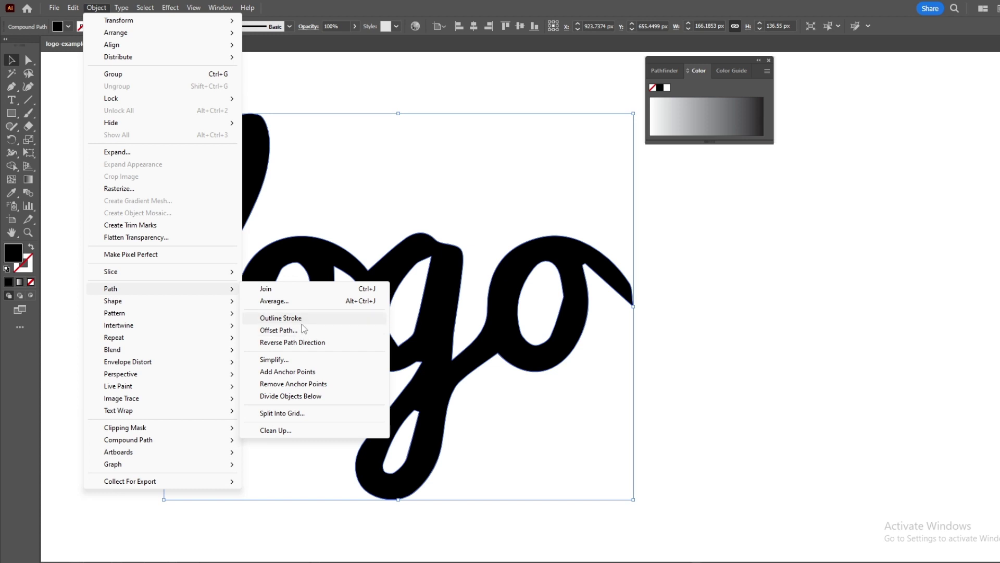
pyautogui.click(301, 328)
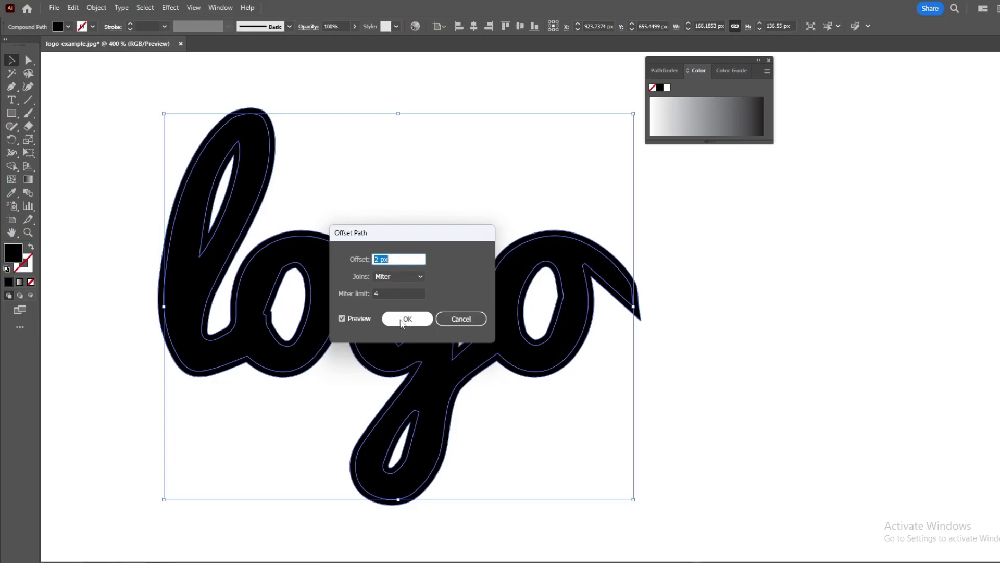
pyautogui.click(403, 320)
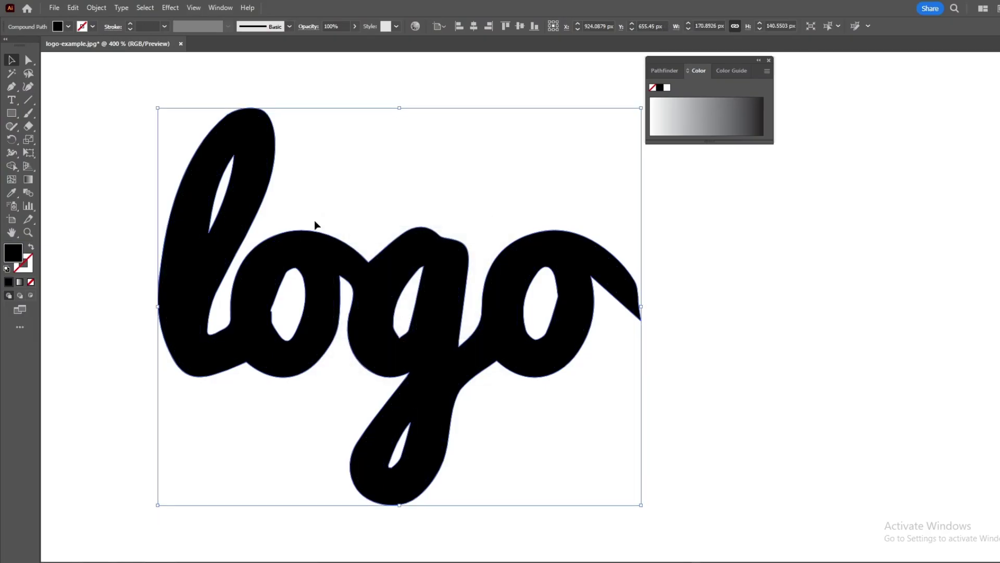
pyautogui.click(130, 216)
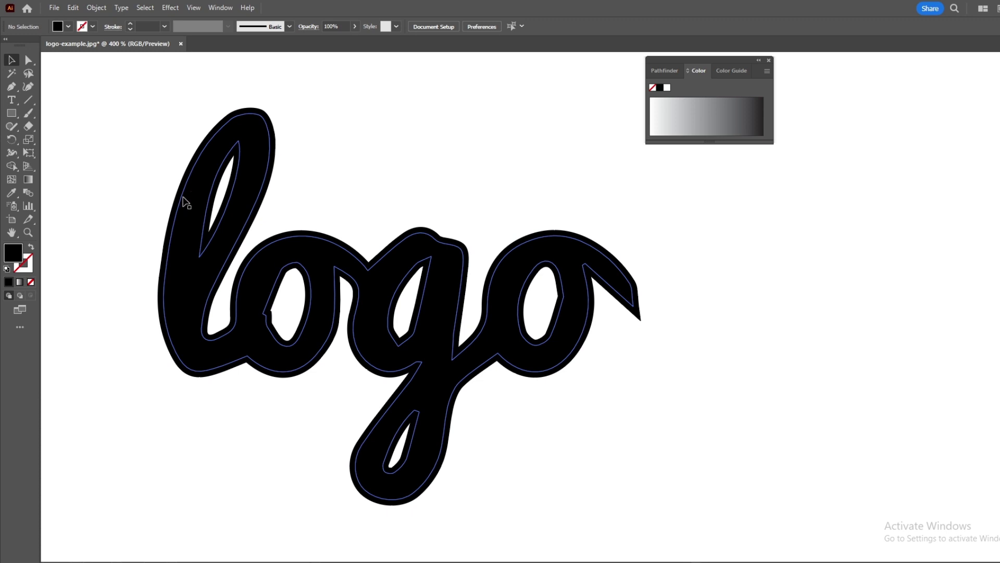
# Fill the original inner lettering with white so the black offset shape forms an outline around it
pyautogui.scroll(4, 349, 255)
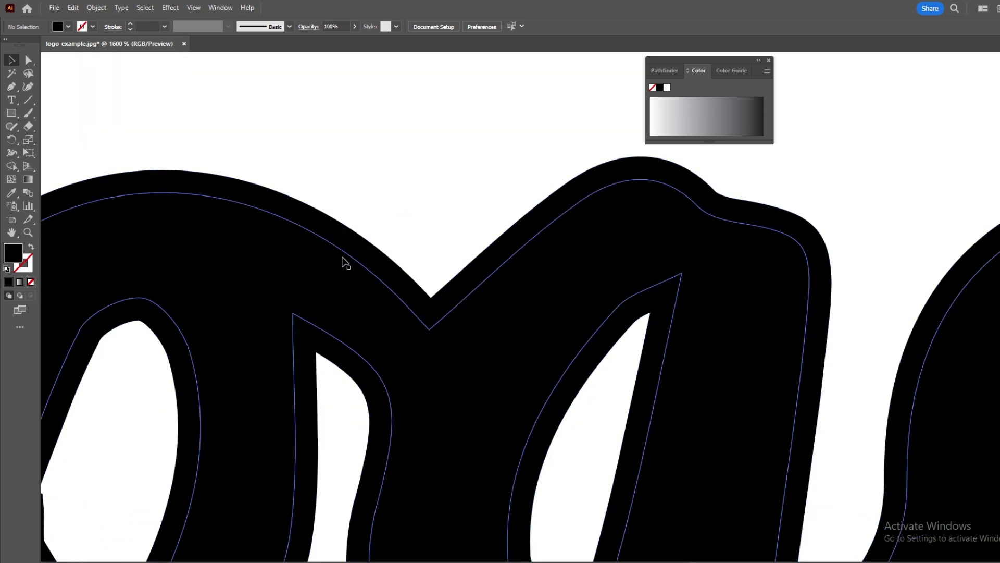
pyautogui.scroll(-2, 345, 260)
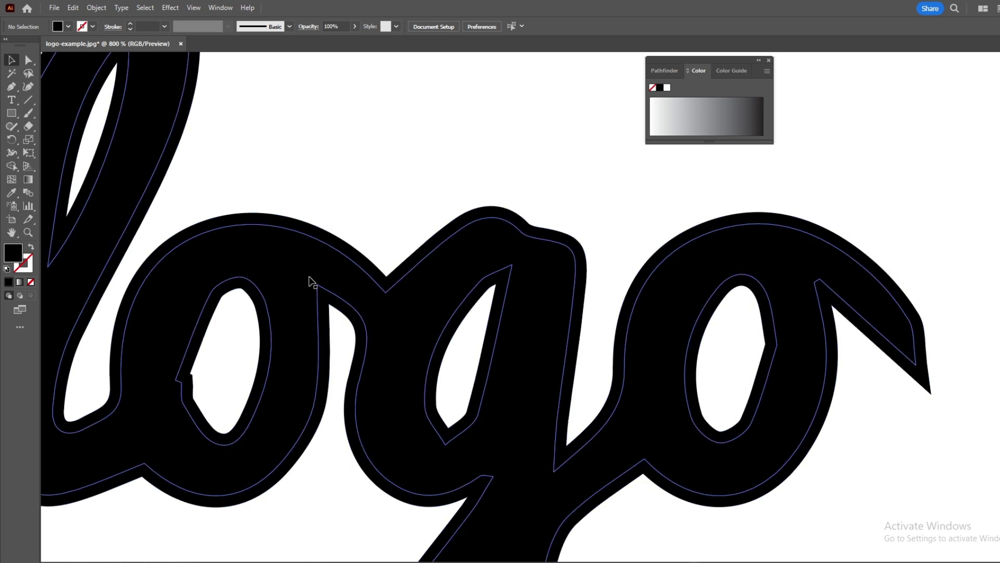
pyautogui.moveTo(297, 310)
pyautogui.mouseDown()
pyautogui.moveTo(316, 271)
pyautogui.moveTo(281, 304)
pyautogui.moveTo(297, 311)
pyautogui.mouseUp()
pyautogui.scroll(-1, 297, 312)
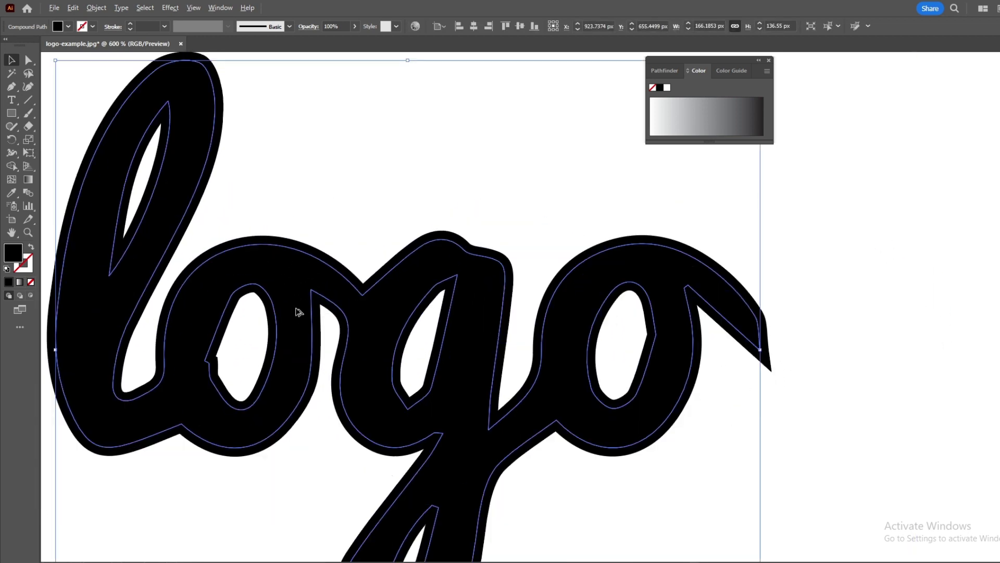
pyautogui.click(667, 87)
pyautogui.scroll(-1, 497, 264)
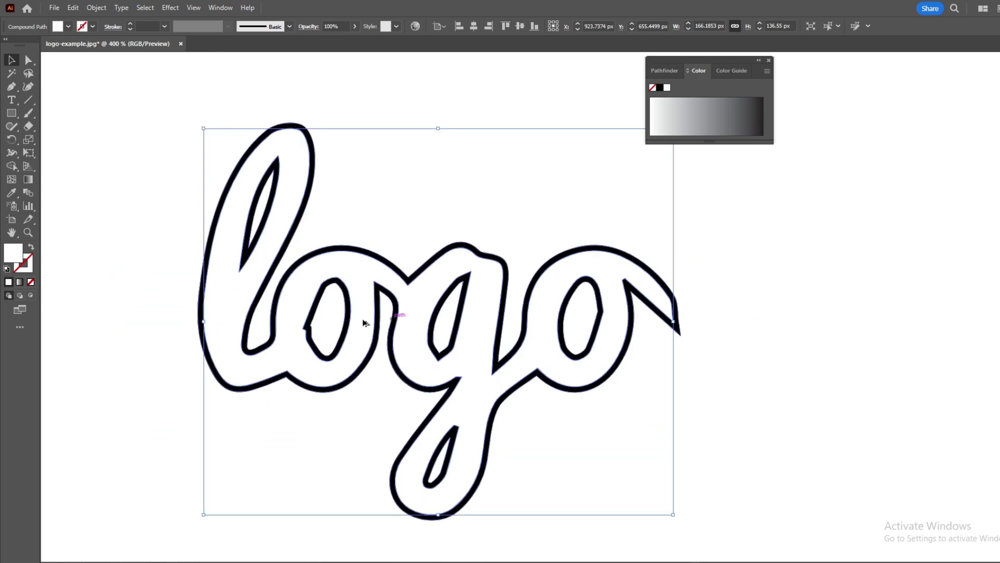
pyautogui.scroll(1, 208, 247)
pyautogui.click(145, 239)
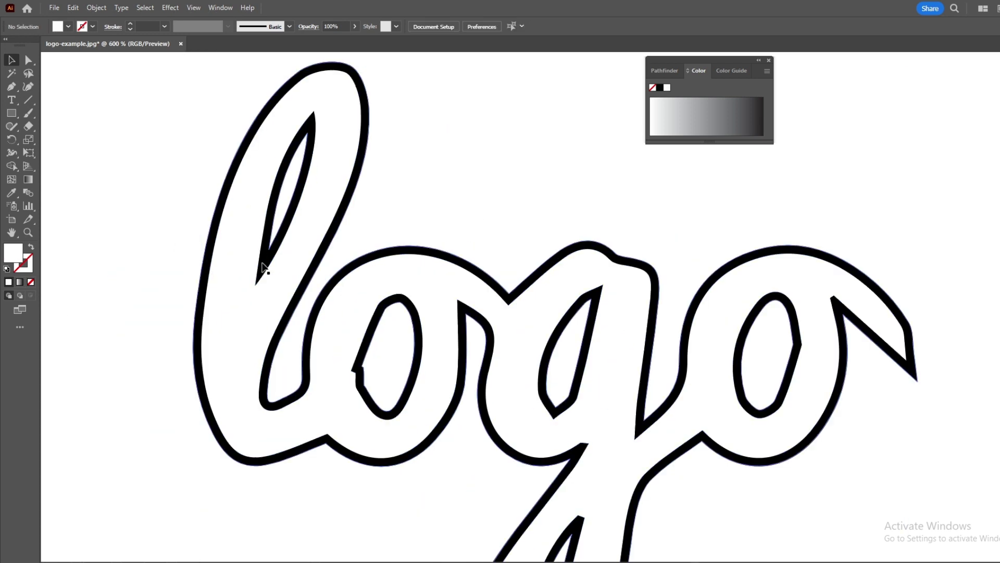
pyautogui.scroll(-2, 420, 263)
pyautogui.scroll(2, 420, 264)
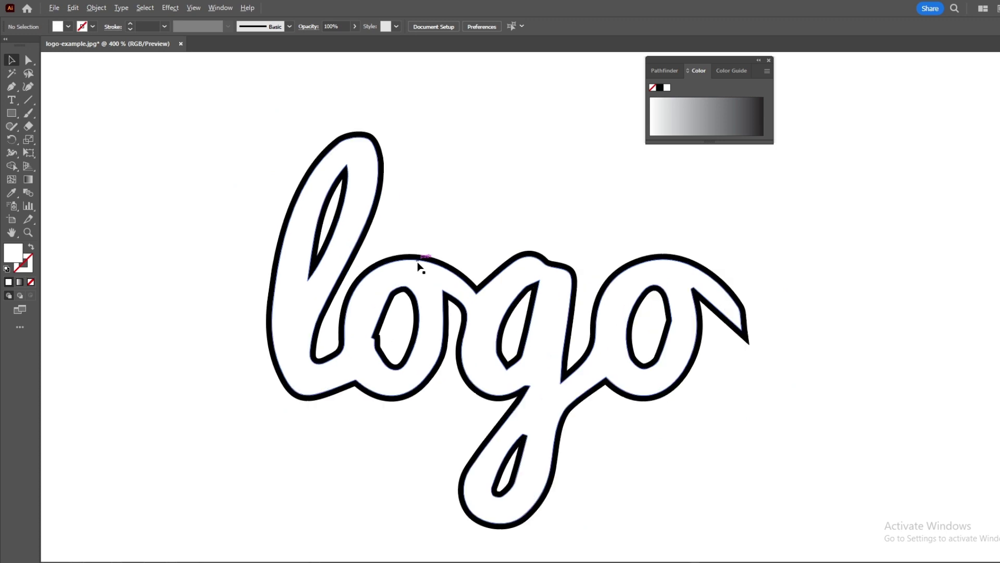
pyautogui.scroll(2, 420, 267)
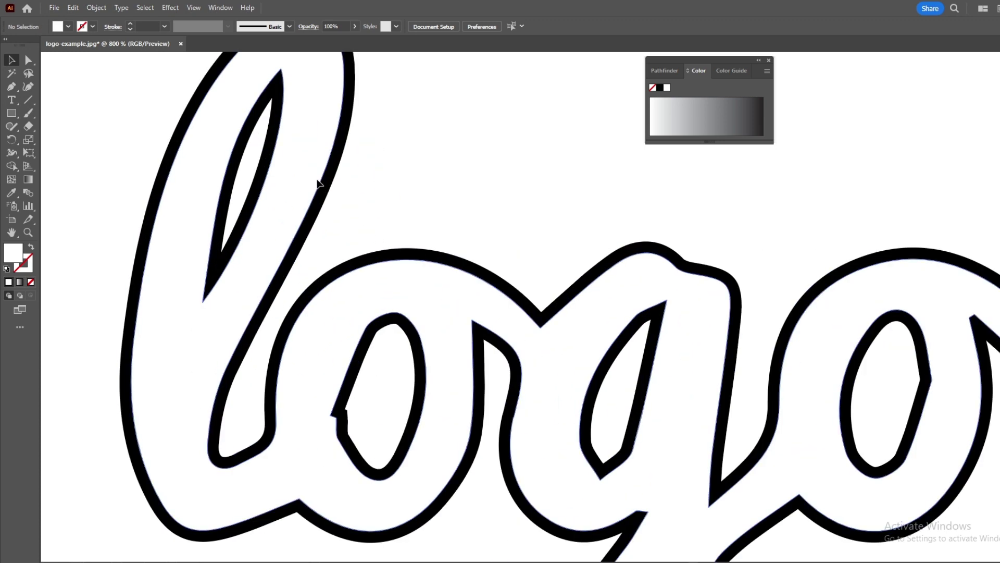
# Move the white lettering aside from the black offset shape and undo the move
pyautogui.moveTo(322, 184); pyautogui.dragTo(369, 183)
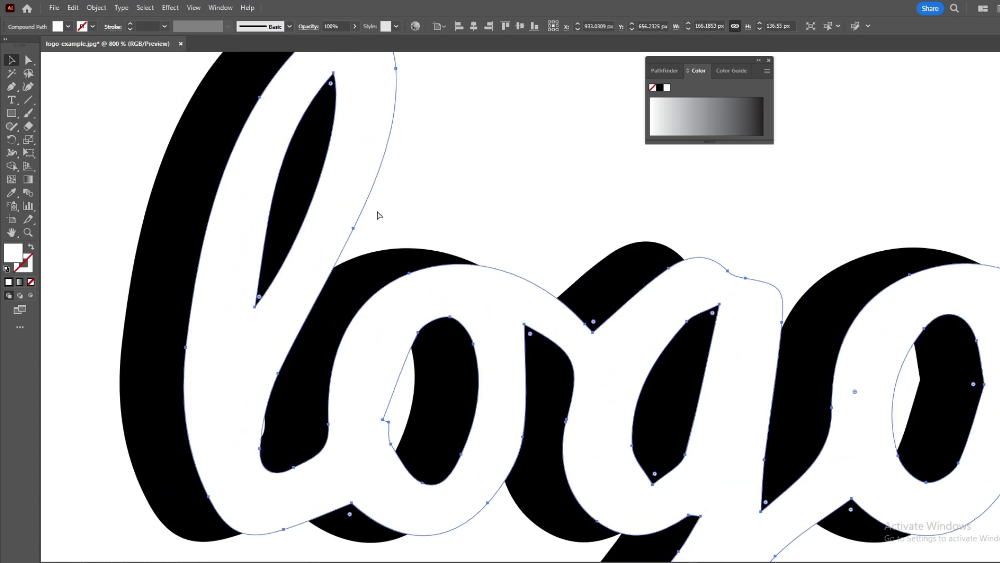
pyautogui.hotkey('ctrl', 'z')
pyautogui.scroll(-1, 365, 216)
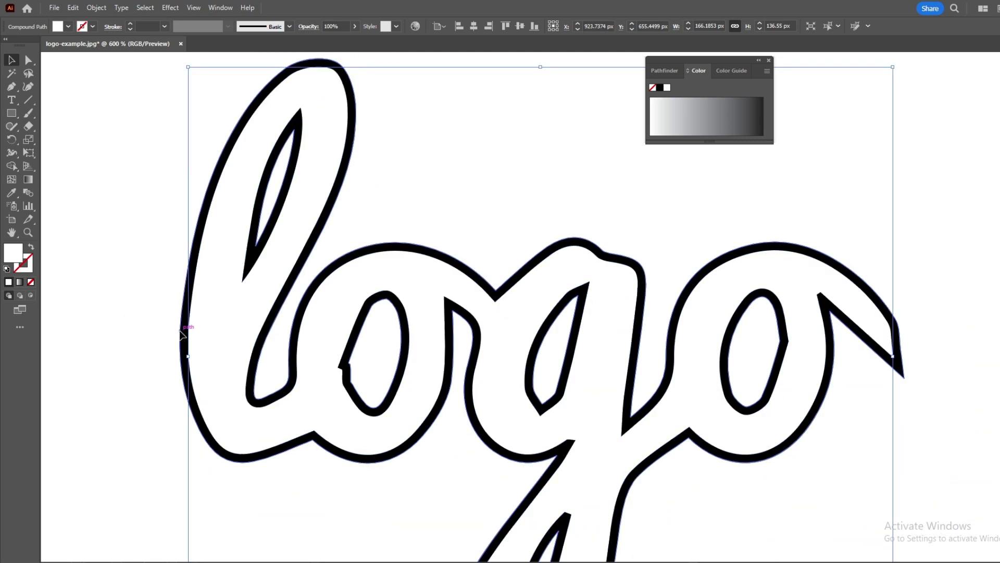
# Copy the black offset lettering and paste the duplicate in front, exactly over the original
pyautogui.click(271, 344)
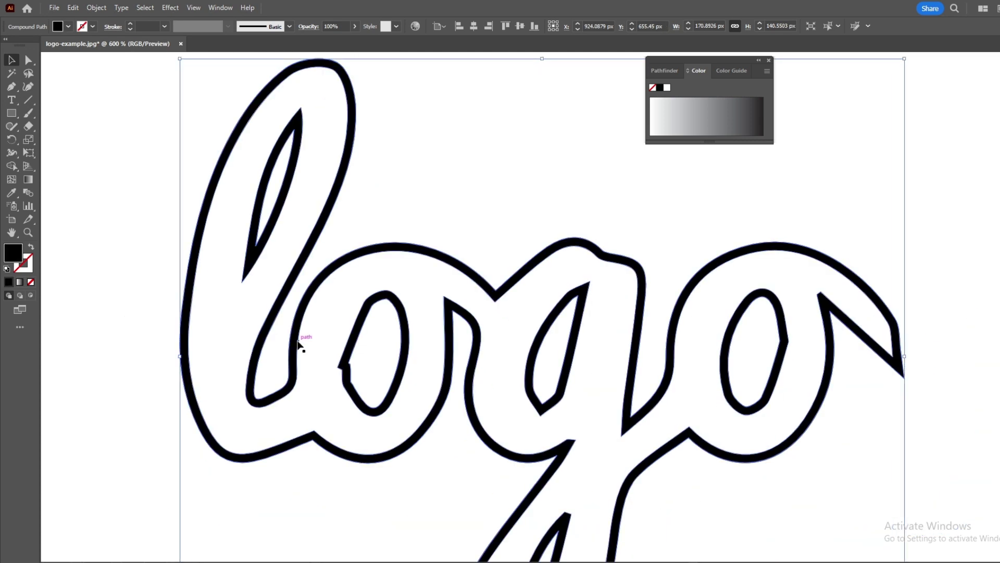
pyautogui.hotkey('ctrl', 'shift', 'b')
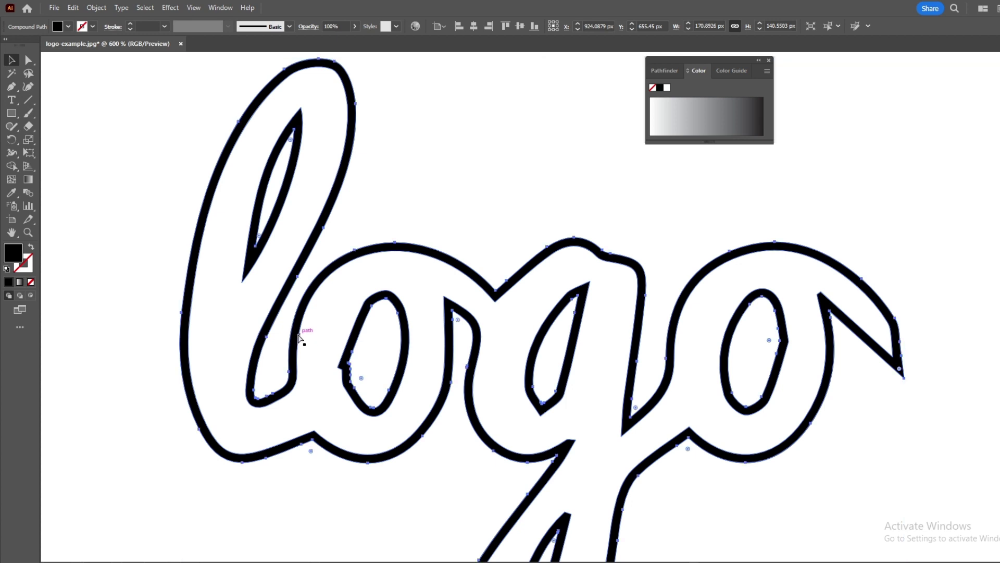
pyautogui.hotkey('ctrl', 'shift', 'b')
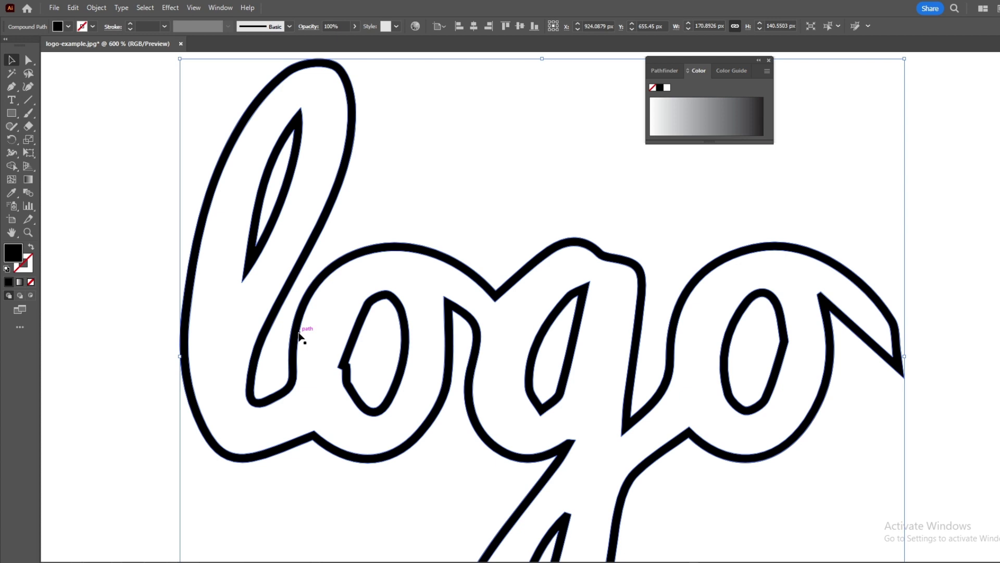
pyautogui.hotkey('ctrl', 'v')
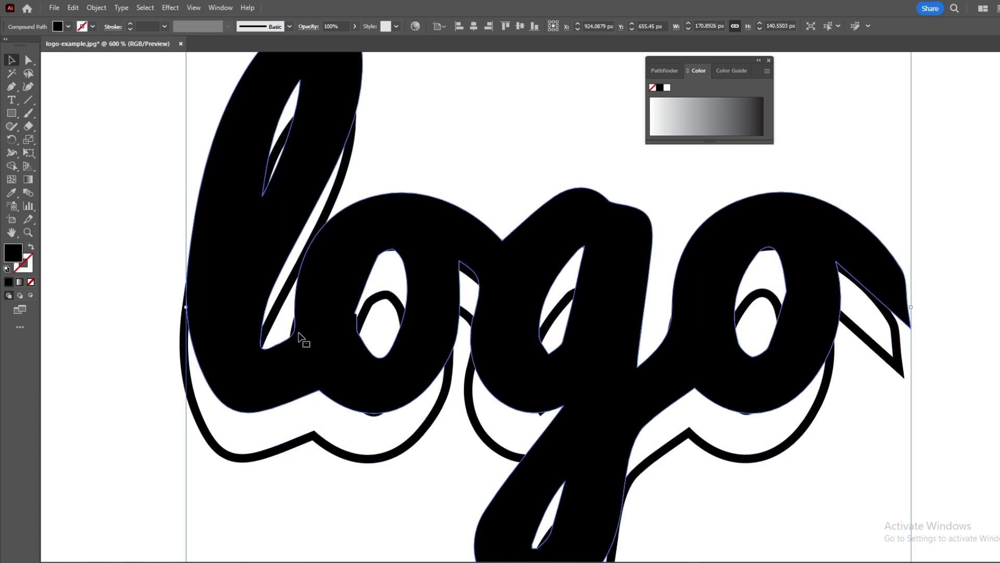
pyautogui.hotkey('ctrl', 'z')
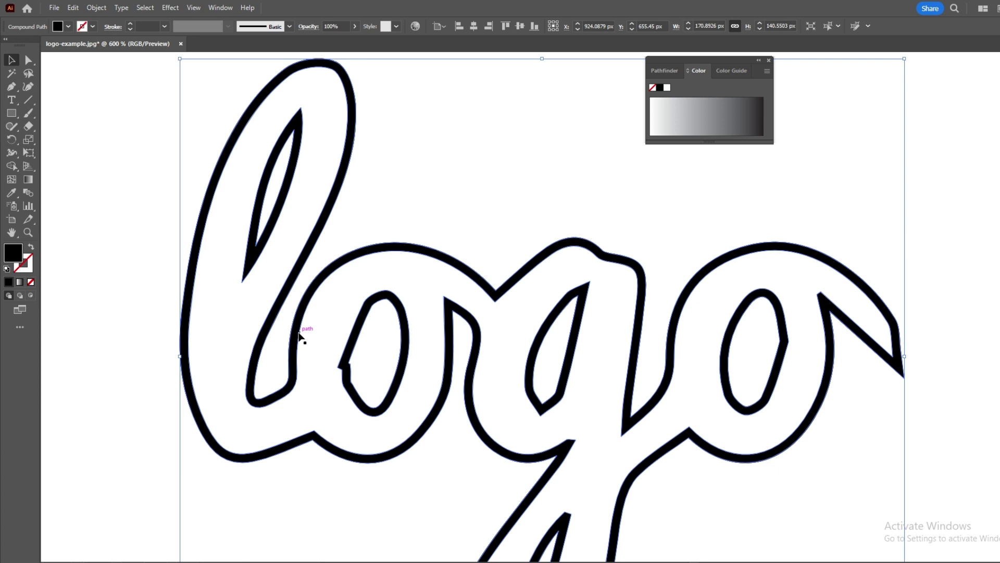
pyautogui.hotkey('ctrl', 'shift', 'b')
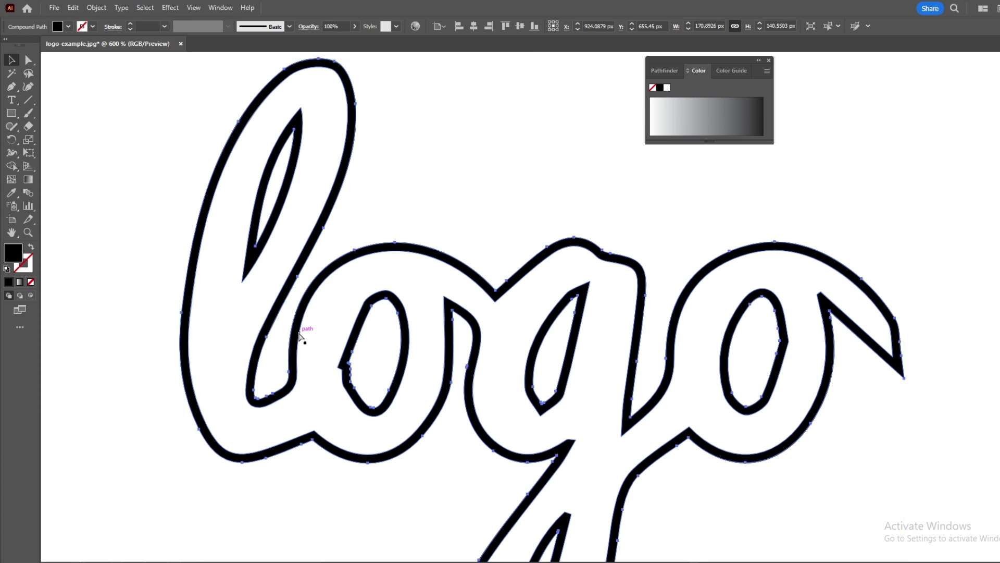
pyautogui.click(300, 336)
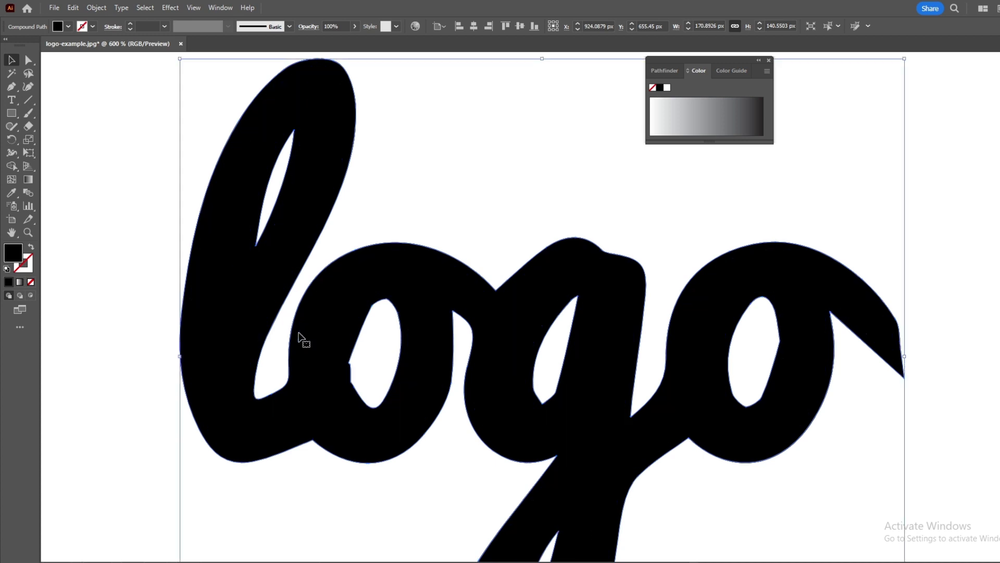
pyautogui.click(174, 378)
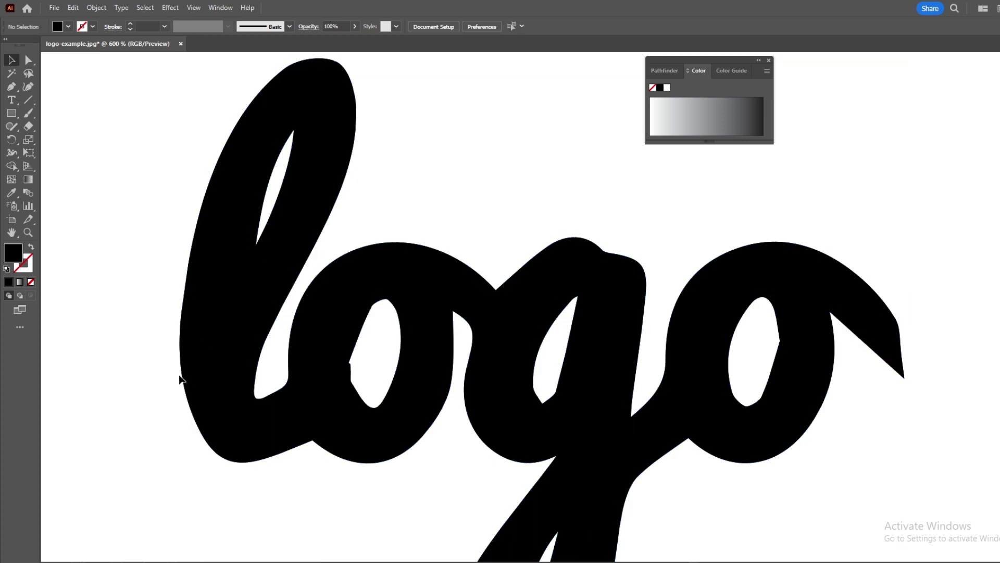
pyautogui.moveTo(183, 374); pyautogui.dragTo(257, 388)
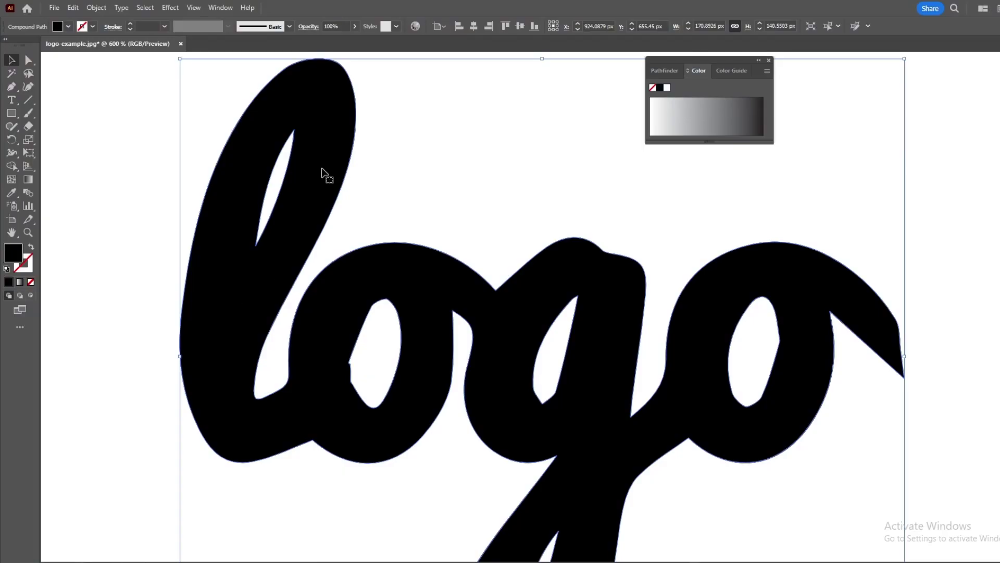
# Offset the path of the duplicated black lettering by 1 px with Miter joins and a miter limit of 4
pyautogui.click(152, 342)
pyautogui.click(192, 351)
pyautogui.click(96, 7)
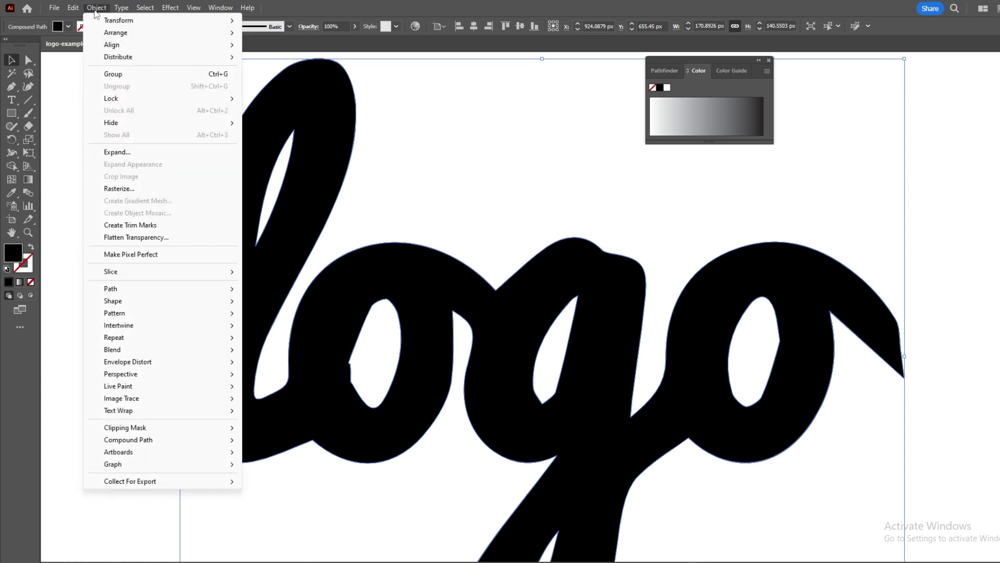
pyautogui.moveTo(172, 296)
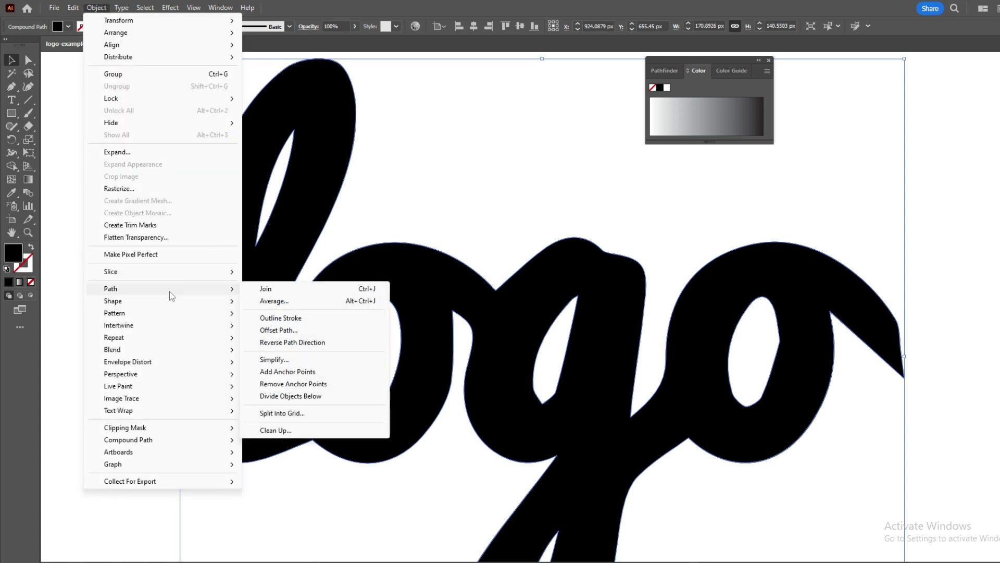
pyautogui.click(270, 332)
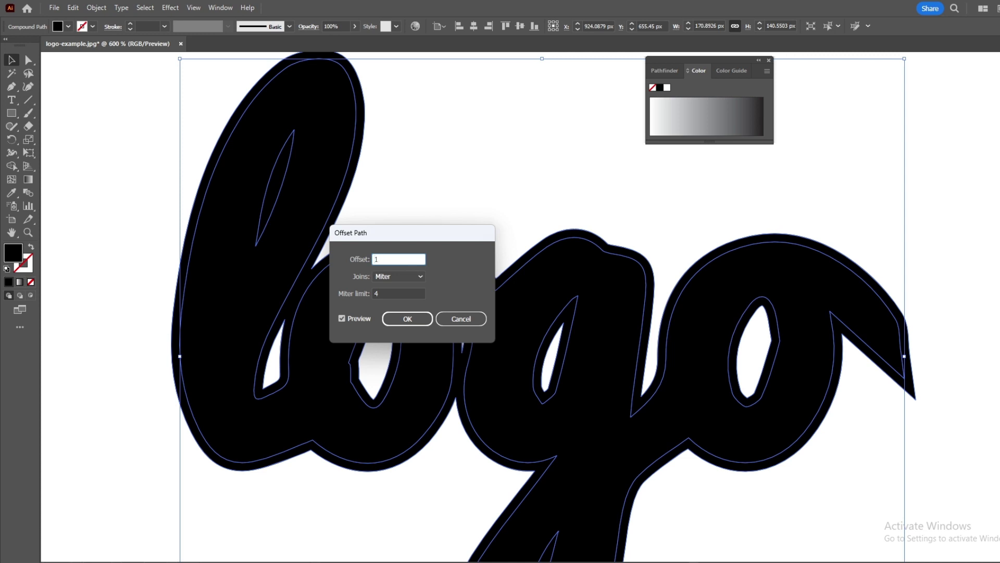
pyautogui.press('Return')
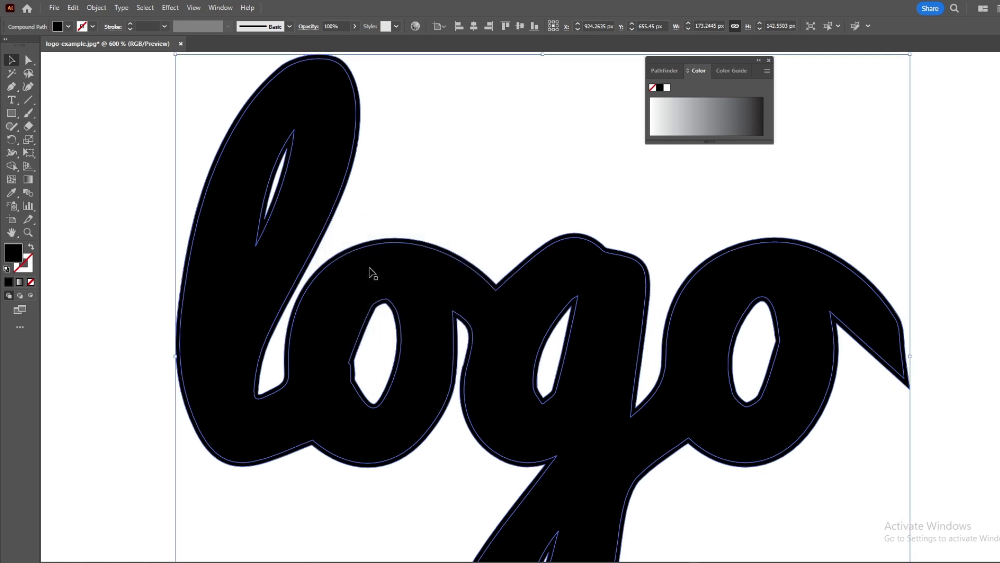
pyautogui.click(143, 324)
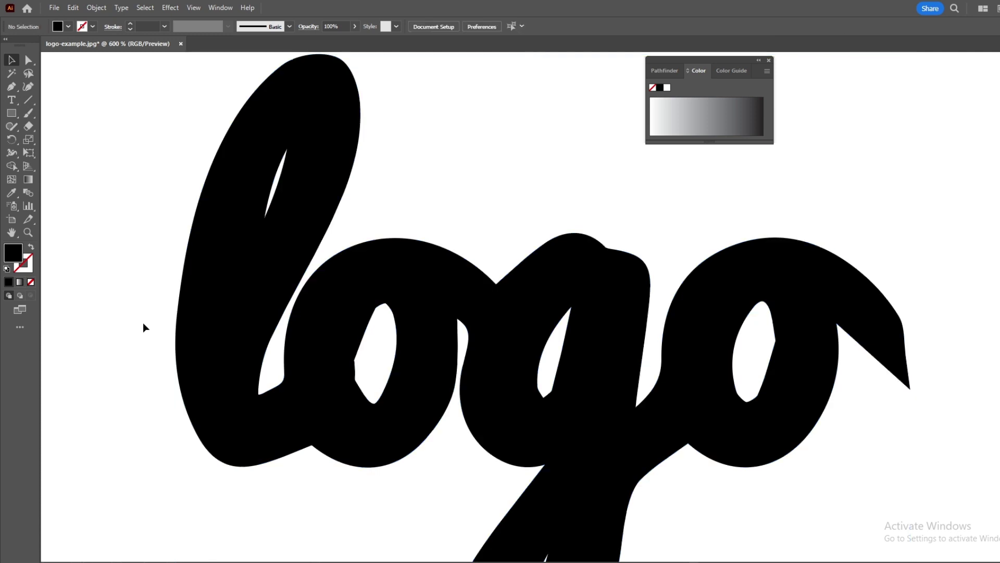
# Move the black offset lettering aside to compare the stacked copies and undo the moves
pyautogui.click(178, 315)
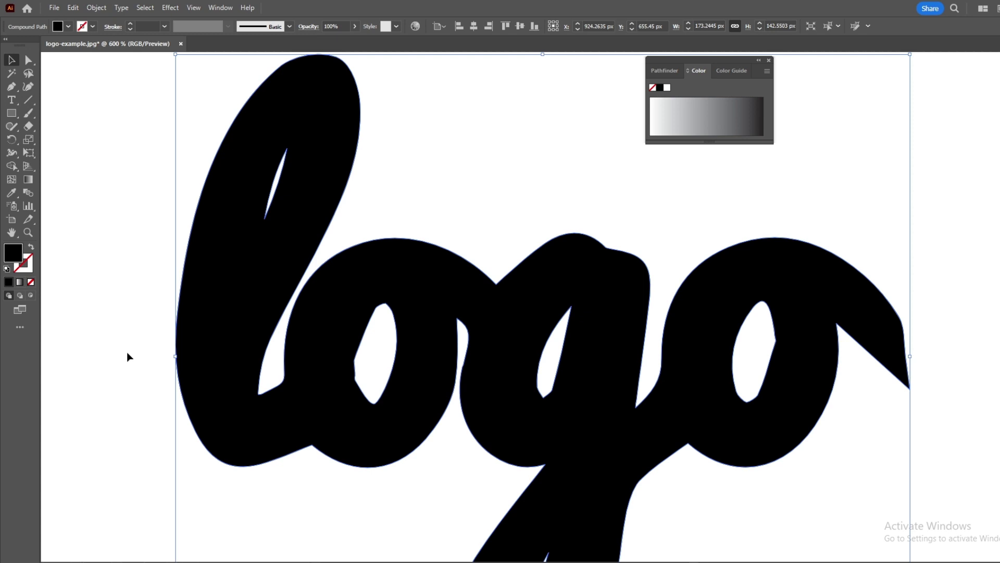
pyautogui.press('a')
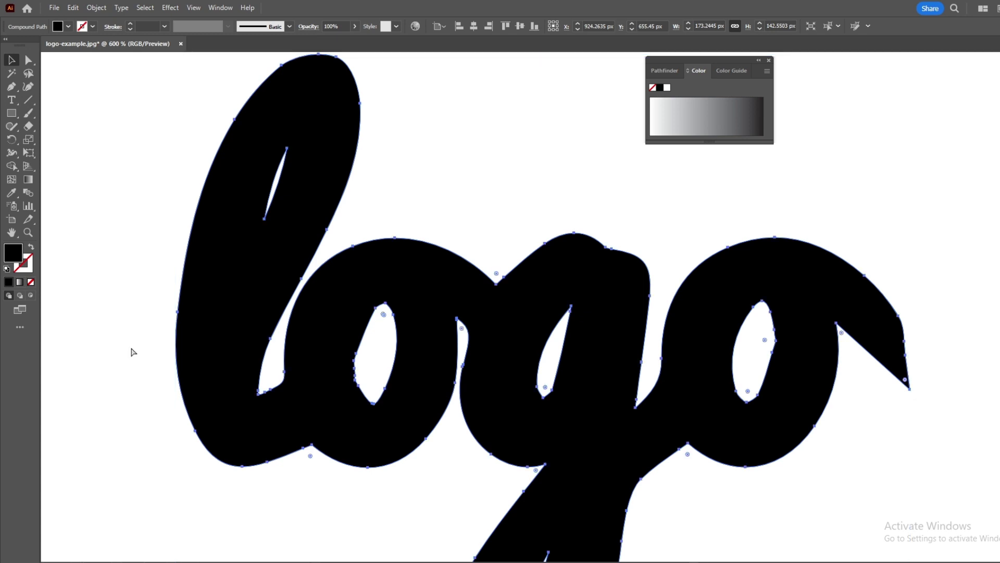
pyautogui.press('v')
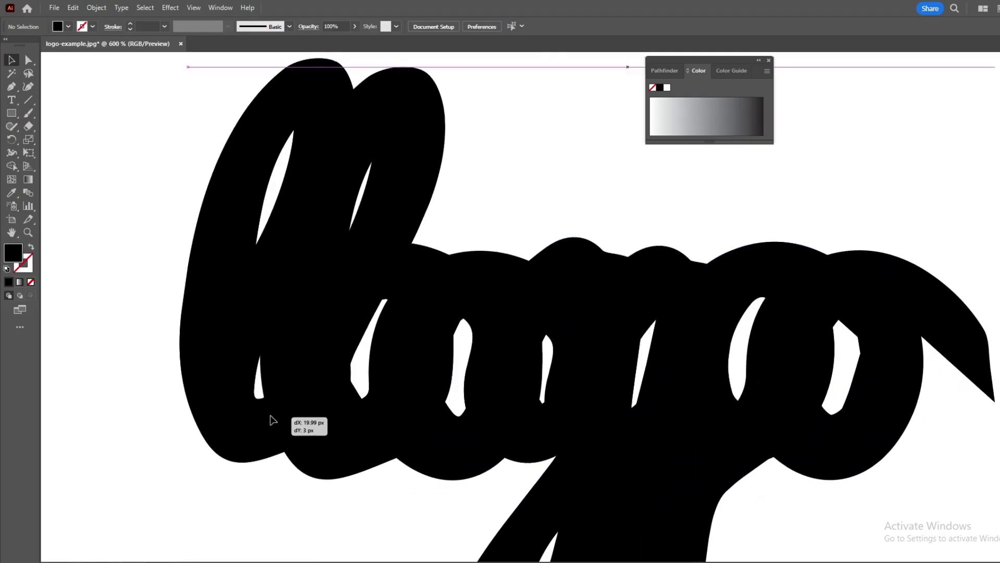
pyautogui.moveTo(271, 416); pyautogui.dragTo(271, 412)
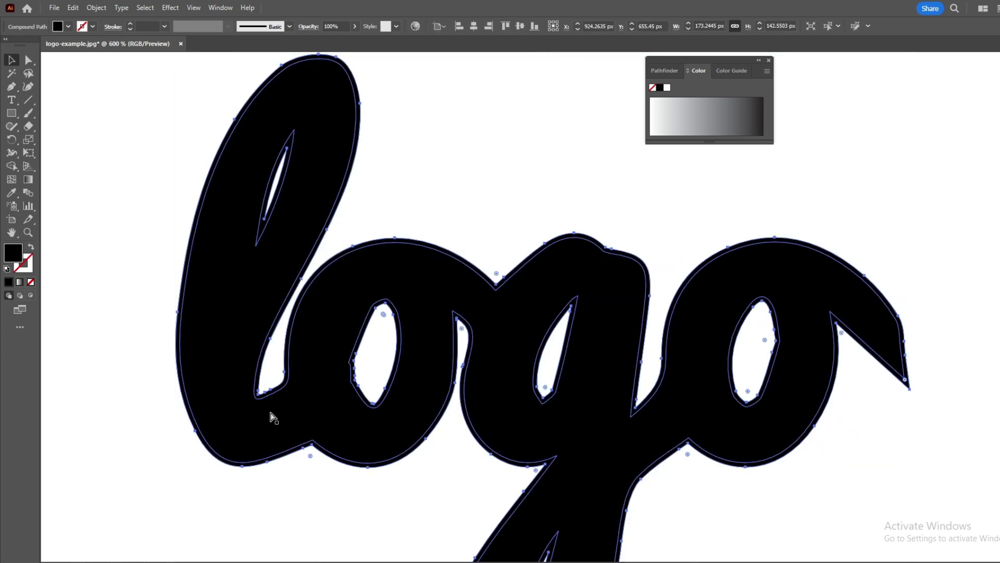
pyautogui.hotkey('ctrl', 'z')
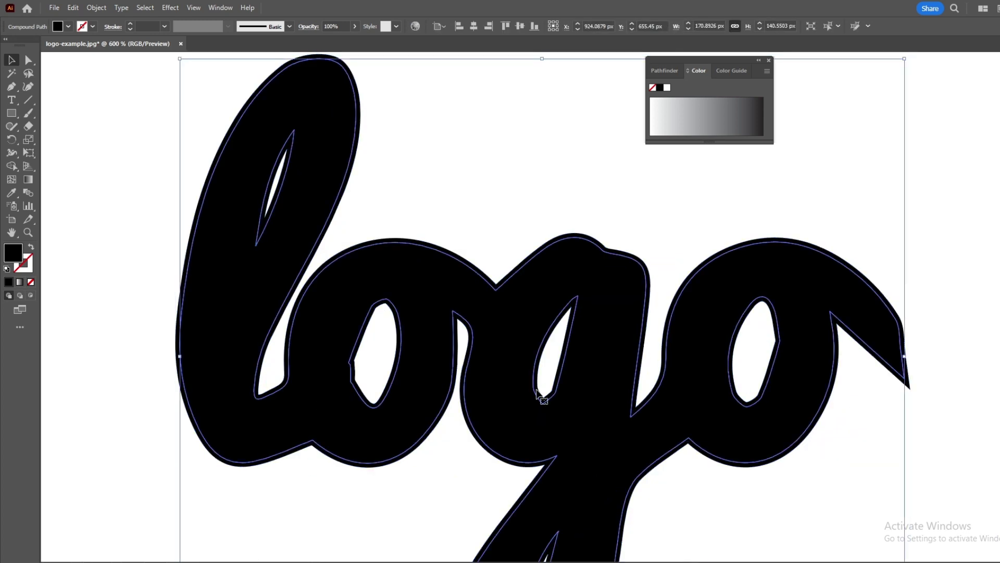
pyautogui.click(958, 371)
pyautogui.moveTo(875, 327); pyautogui.dragTo(739, 401)
pyautogui.hotkey('ctrl', 'z')
# Send the duplicated black lettering to the back, behind the white lettering
pyautogui.moveTo(843, 300)
pyautogui.mouseDown()
pyautogui.moveTo(830, 315)
pyautogui.moveTo(844, 297)
pyautogui.mouseUp()
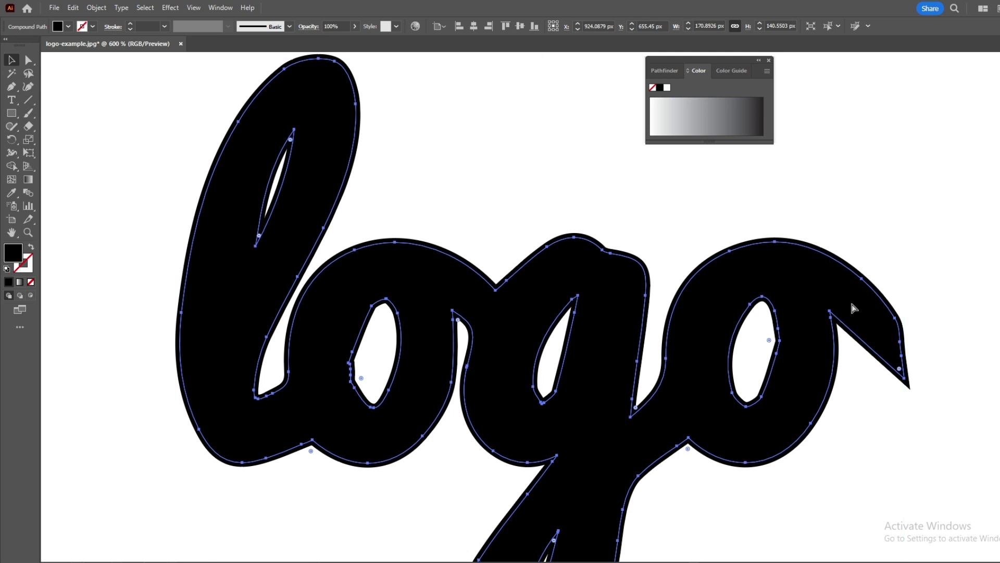
pyautogui.hotkey('ctrl', 'shift', '[')
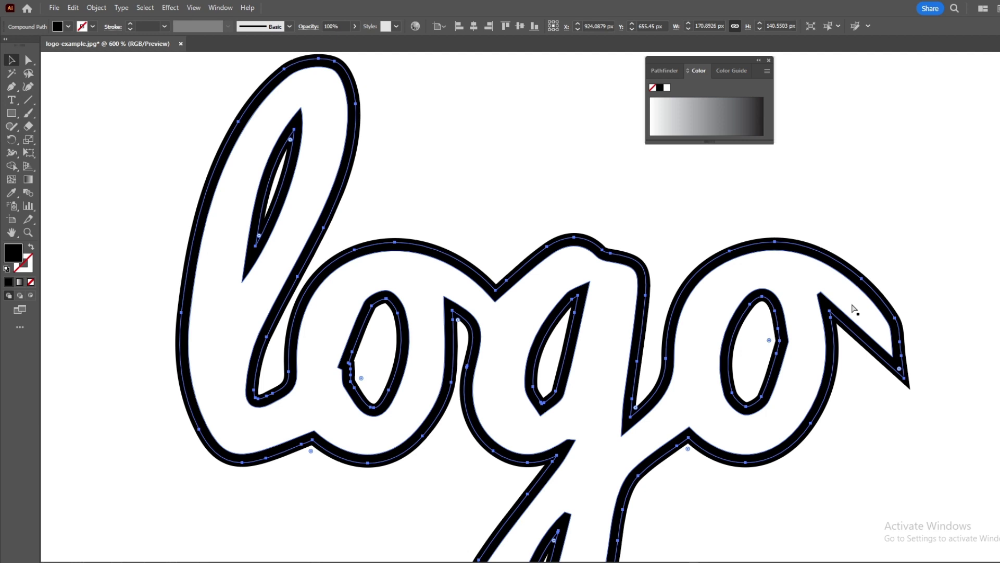
pyautogui.click(853, 306)
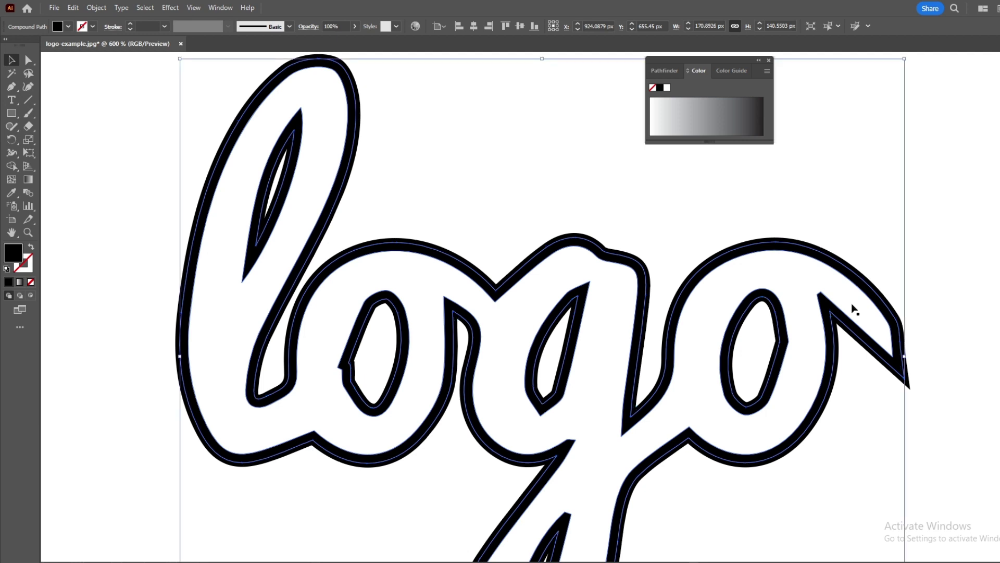
pyautogui.click(132, 361)
pyautogui.scroll(-1, 132, 362)
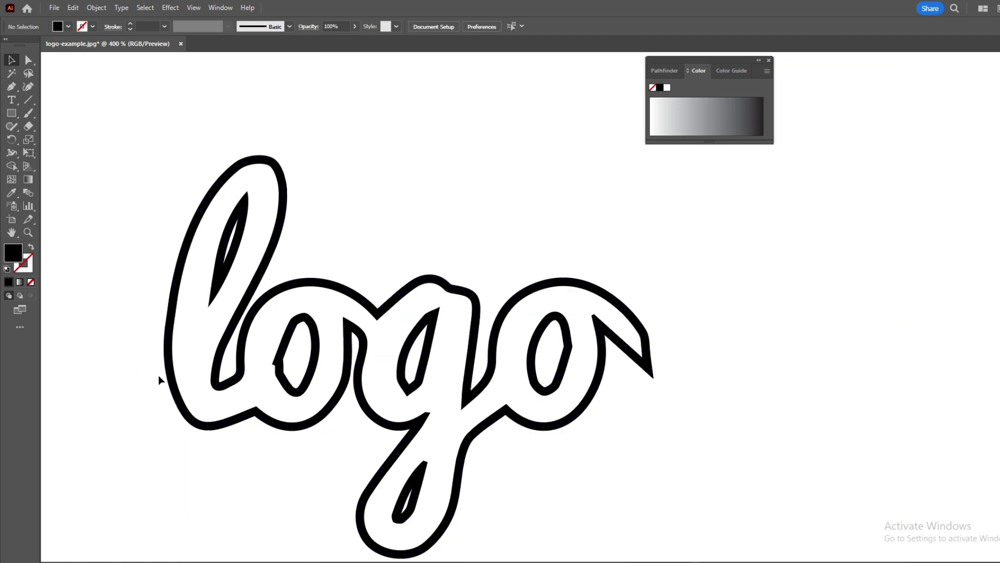
# Move one black duplicate of the lettering down from the stack and enter FF0000 as its fill color
pyautogui.scroll(2, 158, 375)
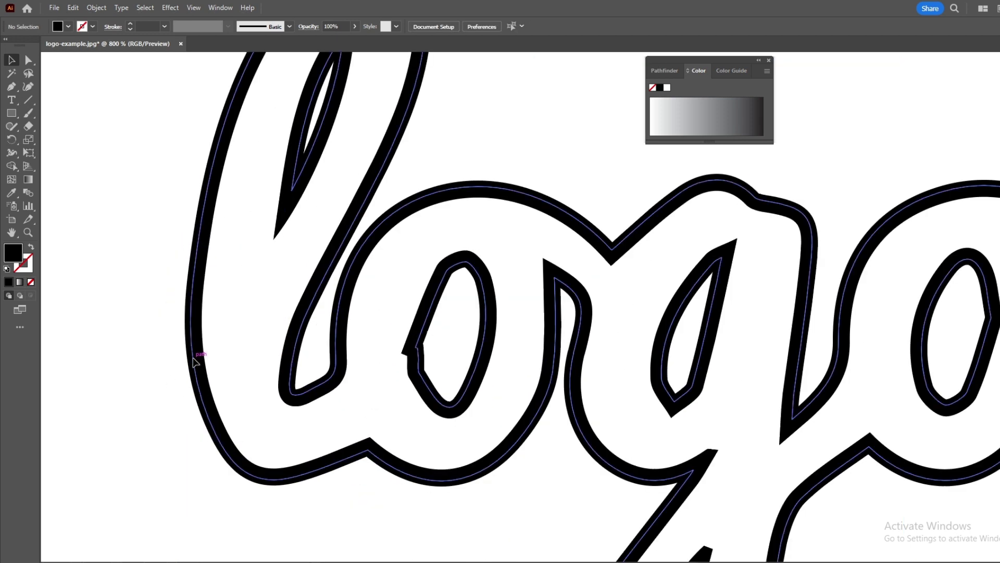
pyautogui.moveTo(194, 361); pyautogui.dragTo(188, 505)
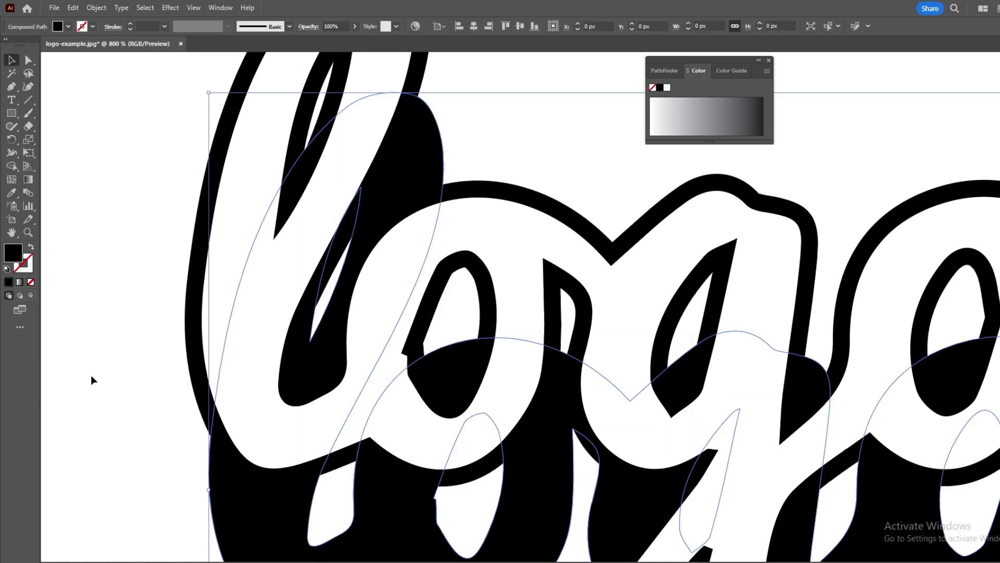
pyautogui.doubleClick(13, 252)
pyautogui.moveTo(164, 296); pyautogui.dragTo(62, 244)
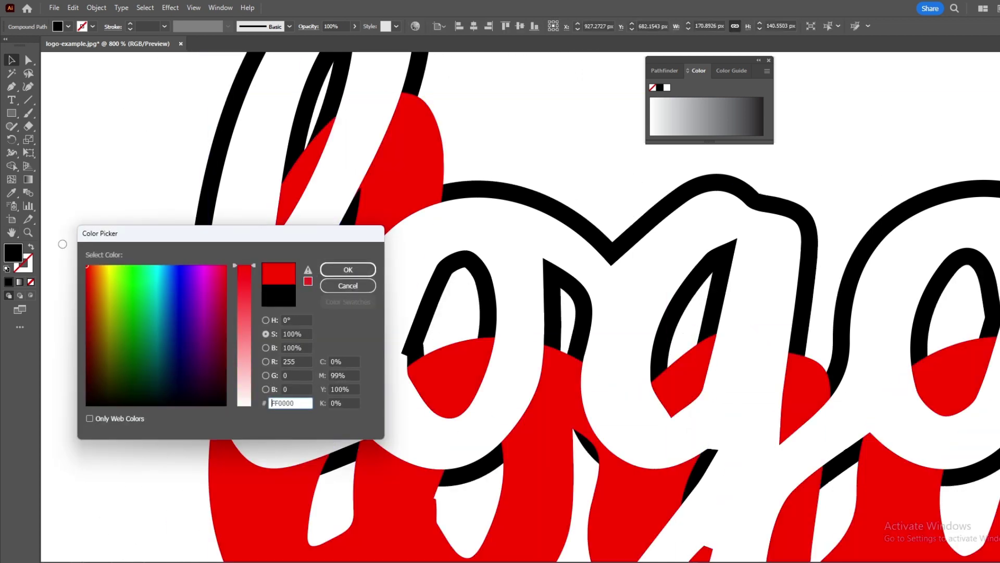
pyautogui.click(348, 269)
pyautogui.click(146, 411)
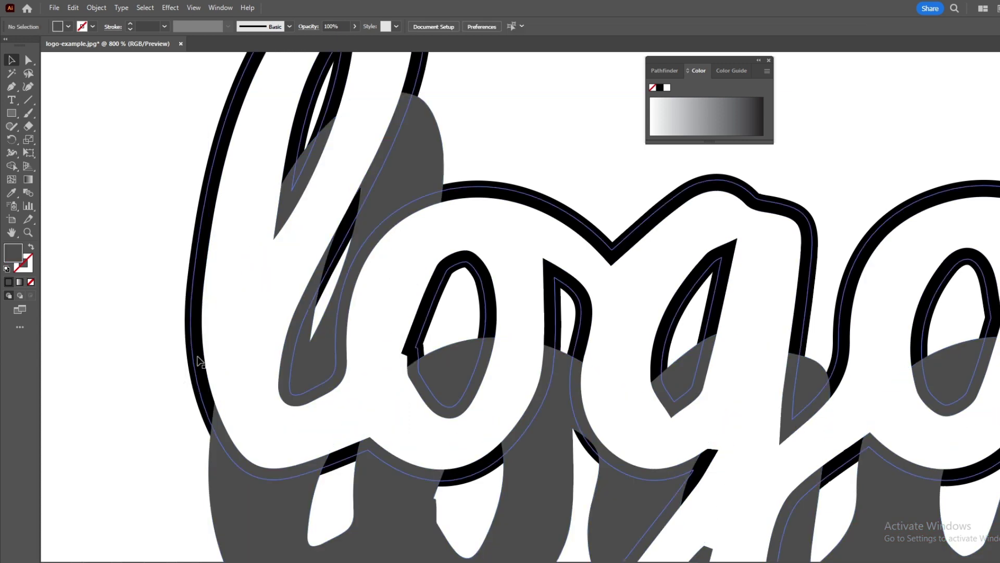
# Select the remaining black duplicate and switch its color model from grayscale to a full-color spectrum
pyautogui.moveTo(199, 361); pyautogui.dragTo(171, 390)
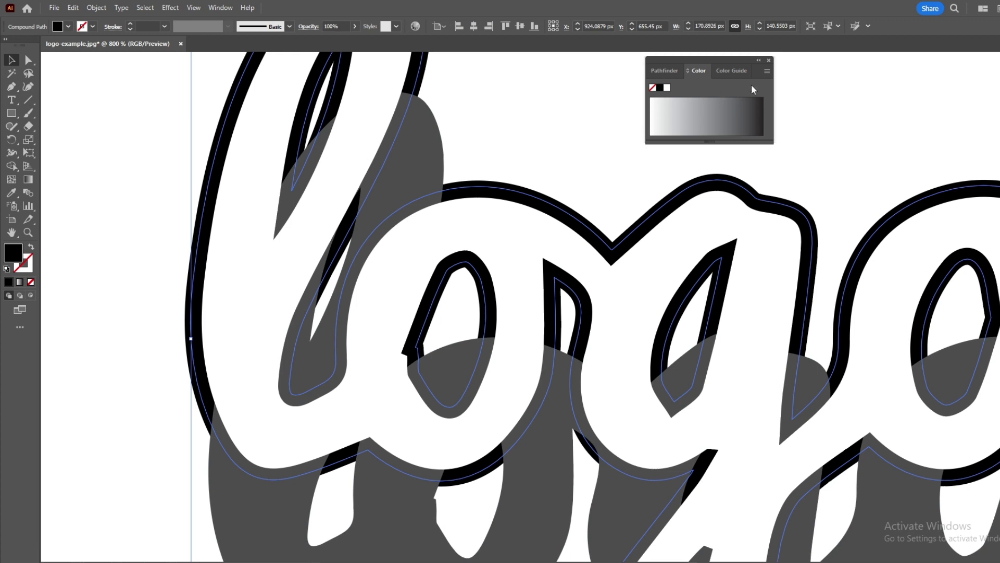
pyautogui.click(767, 70)
pyautogui.click(805, 126)
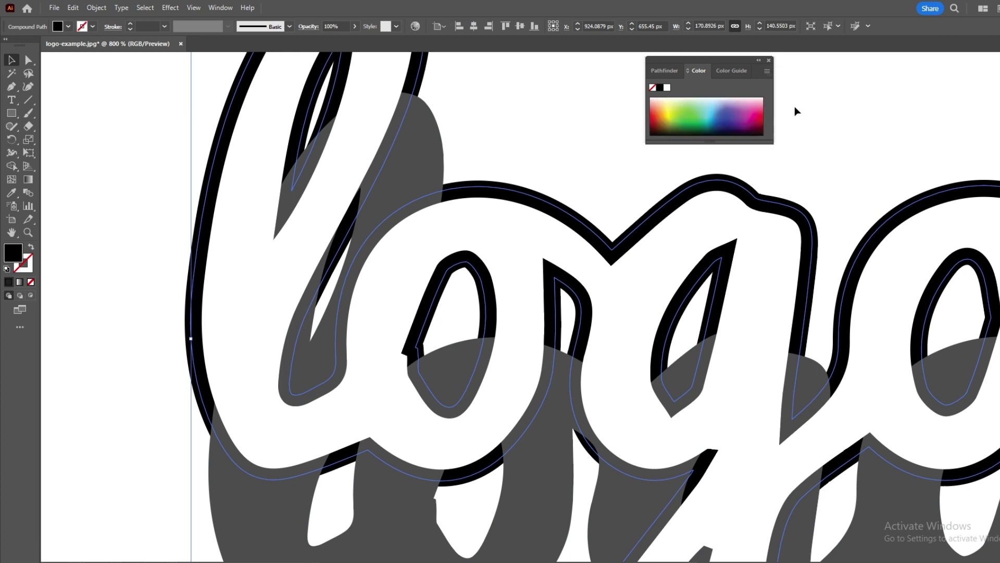
# Try to fill the lowered gray lettering with red FF0000 using the Color Picker
pyautogui.click(220, 508)
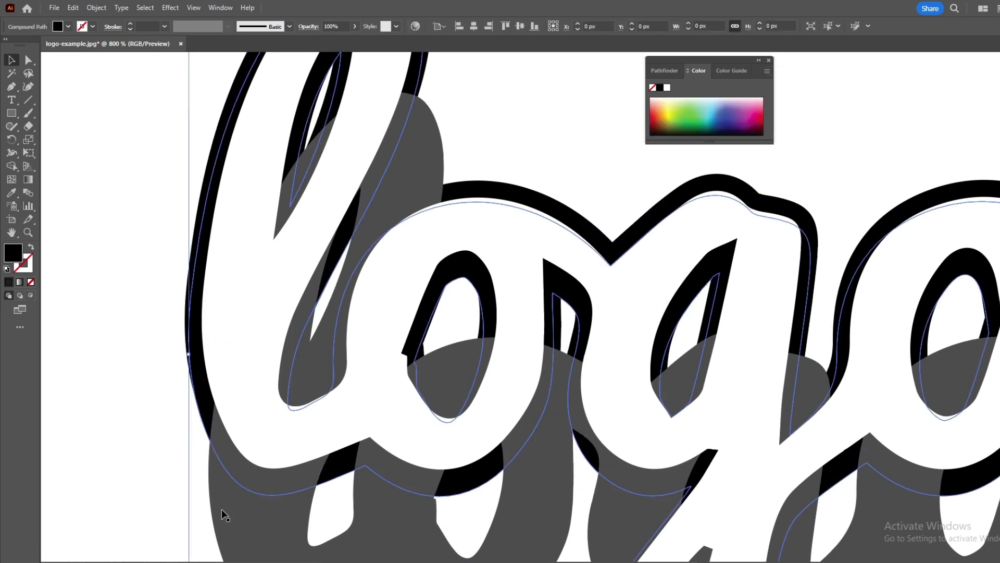
pyautogui.doubleClick(14, 255)
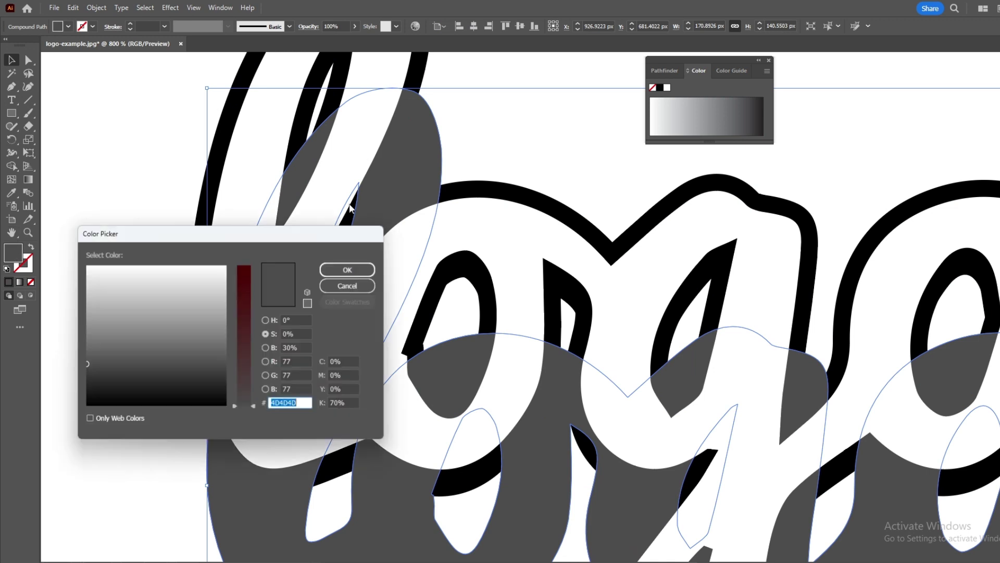
pyautogui.write('ff0000')
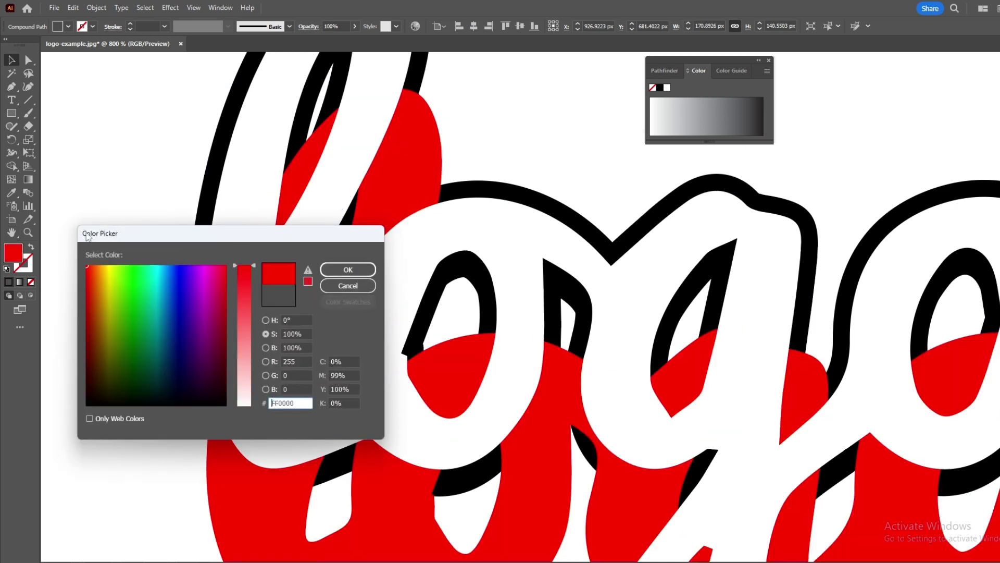
pyautogui.press('Escape')
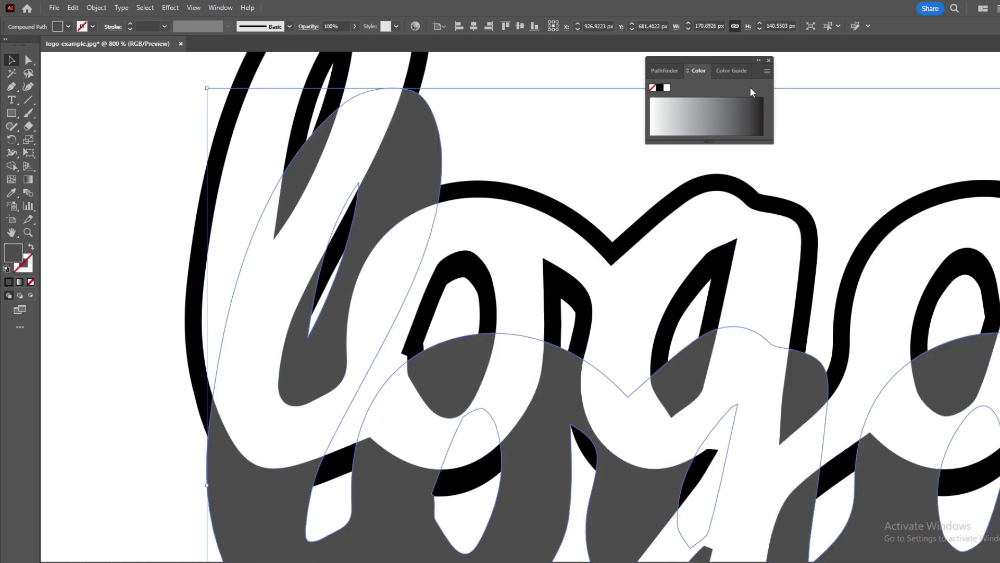
# Switch the lowered lettering from grayscale to a full-color model and fill it with red FF0000
pyautogui.click(732, 71)
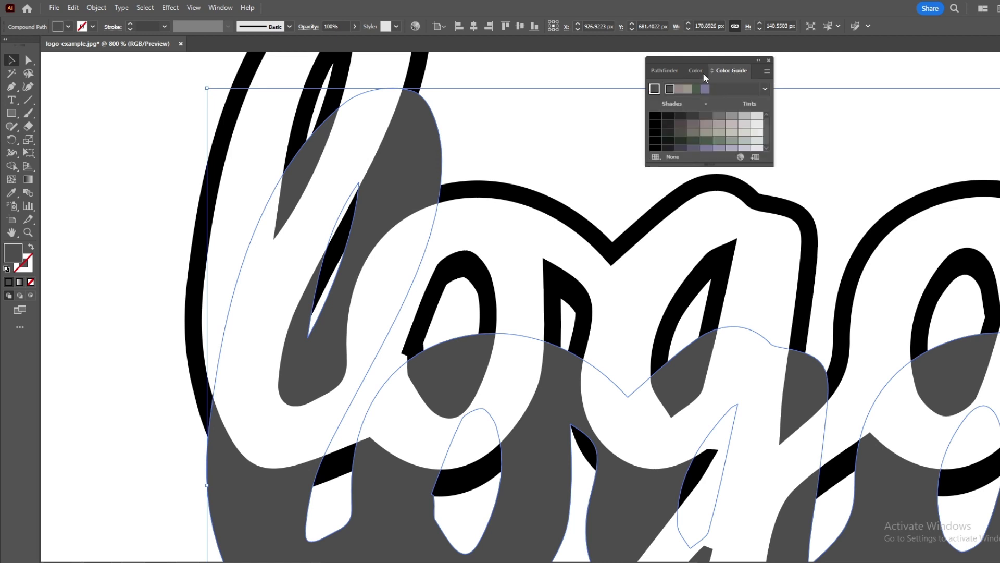
pyautogui.click(699, 71)
pyautogui.click(660, 87)
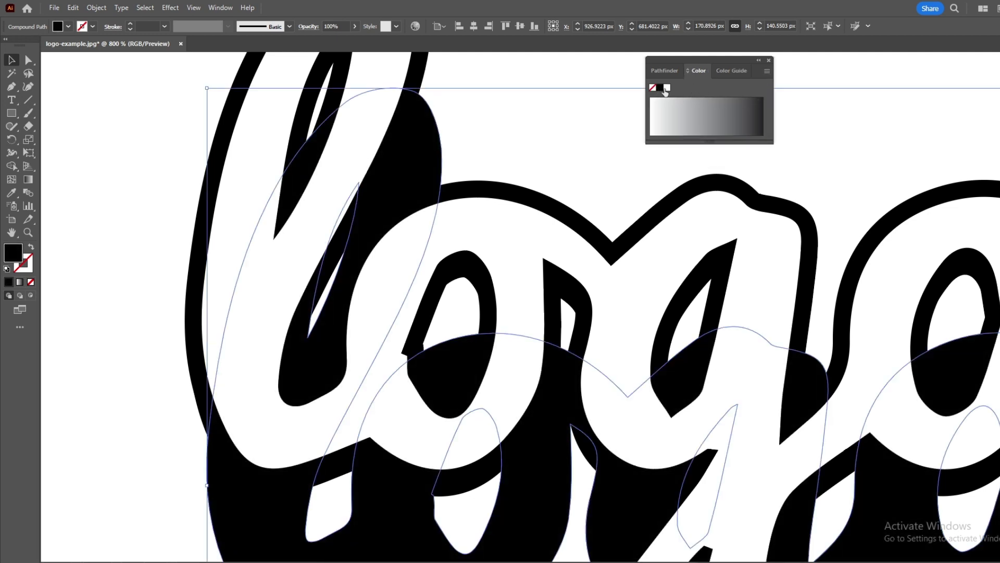
pyautogui.click(767, 73)
pyautogui.click(803, 107)
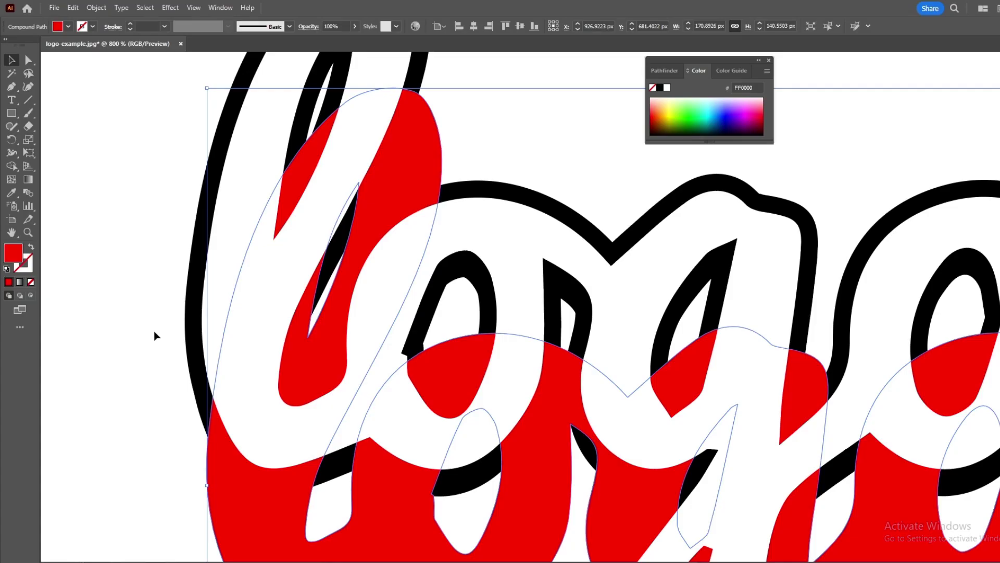
# Shift the red and black duplicates slightly, then turn the black duplicate's fill into a yellow FFF033 stroke
pyautogui.click(154, 330)
pyautogui.moveTo(217, 503)
pyautogui.mouseDown()
pyautogui.moveTo(204, 354)
pyautogui.moveTo(232, 404)
pyautogui.moveTo(234, 514)
pyautogui.moveTo(209, 498)
pyautogui.mouseUp()
pyautogui.moveTo(216, 262); pyautogui.dragTo(188, 292)
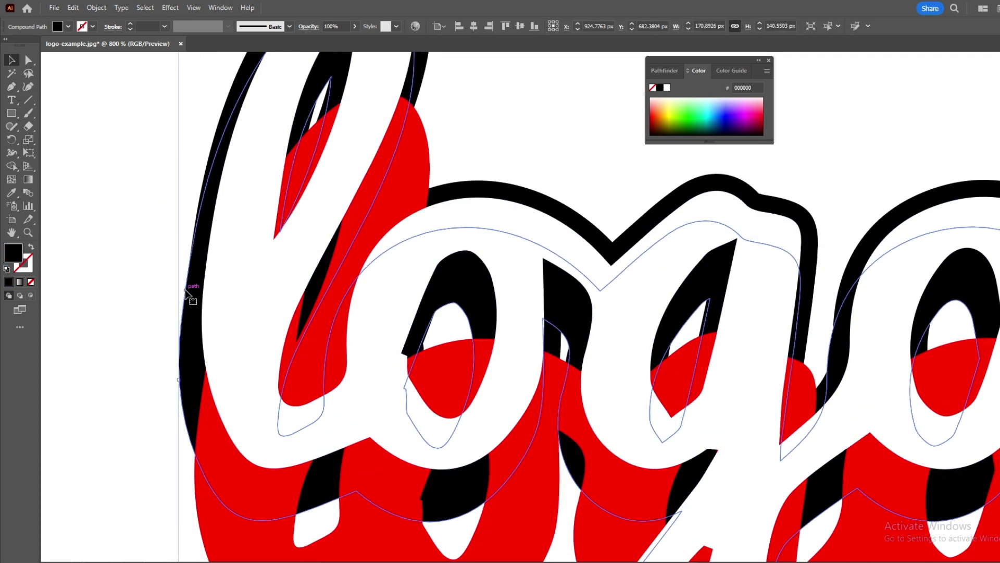
pyautogui.click(30, 248)
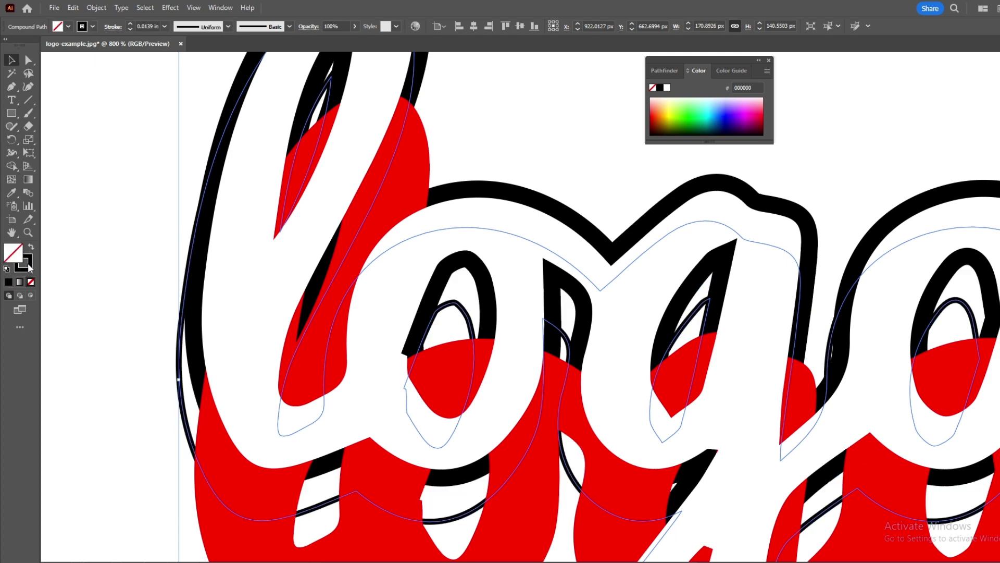
pyautogui.doubleClick(29, 266)
pyautogui.moveTo(111, 288); pyautogui.dragTo(106, 265)
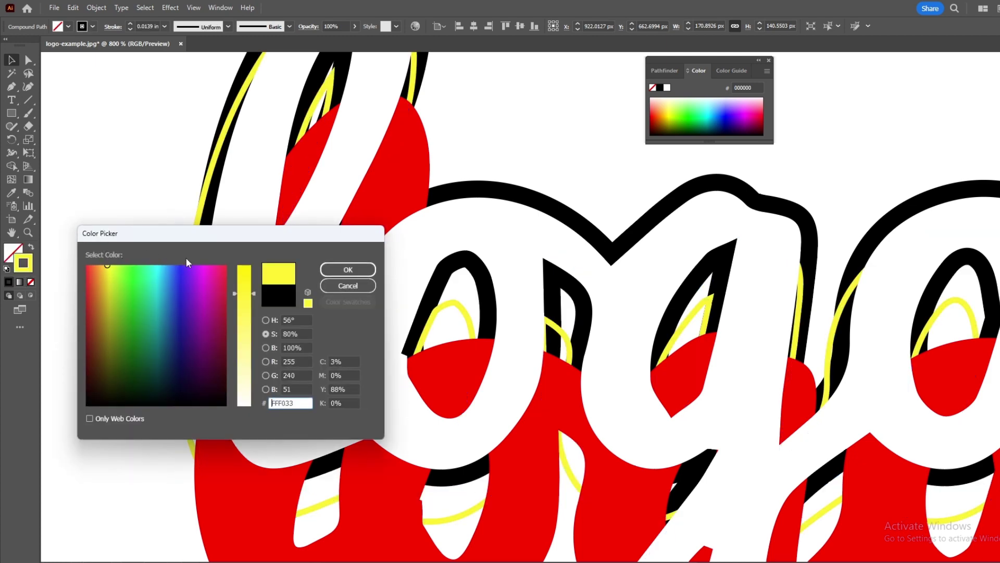
pyautogui.click(339, 271)
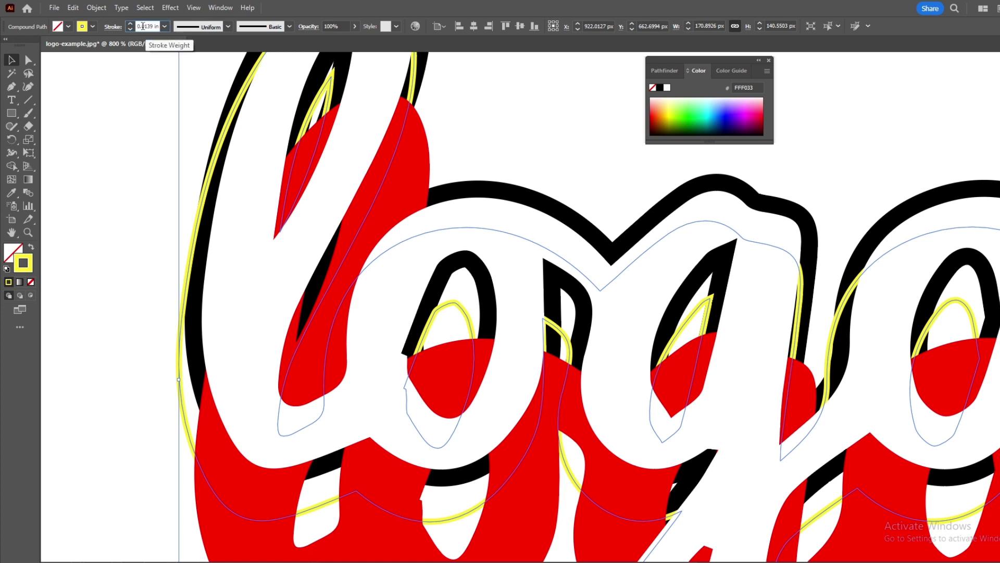
# Set the yellow outline's stroke weight to 0.008 in
pyautogui.moveTo(137, 26); pyautogui.dragTo(159, 26)
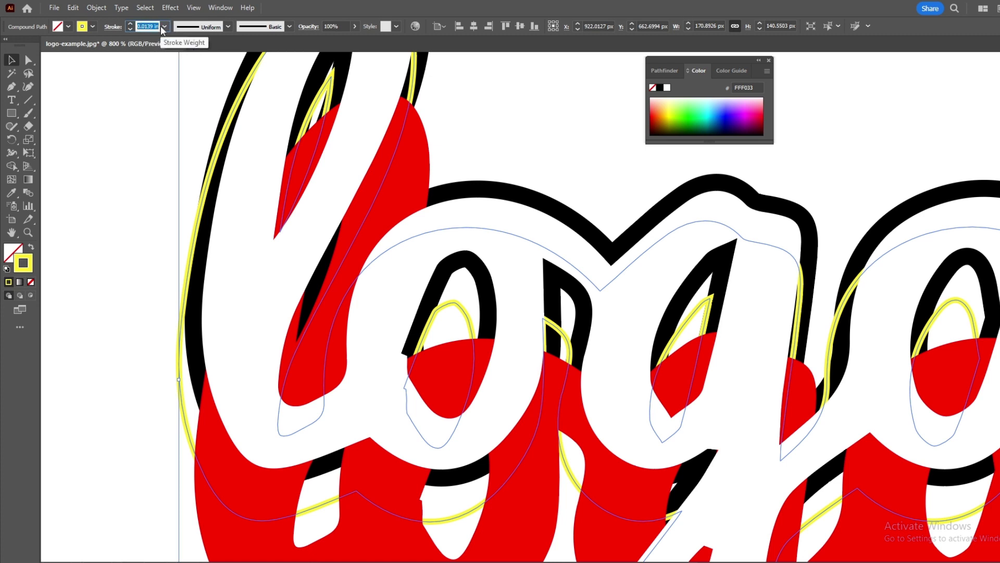
pyautogui.write('0.008')
pyautogui.press('Return')
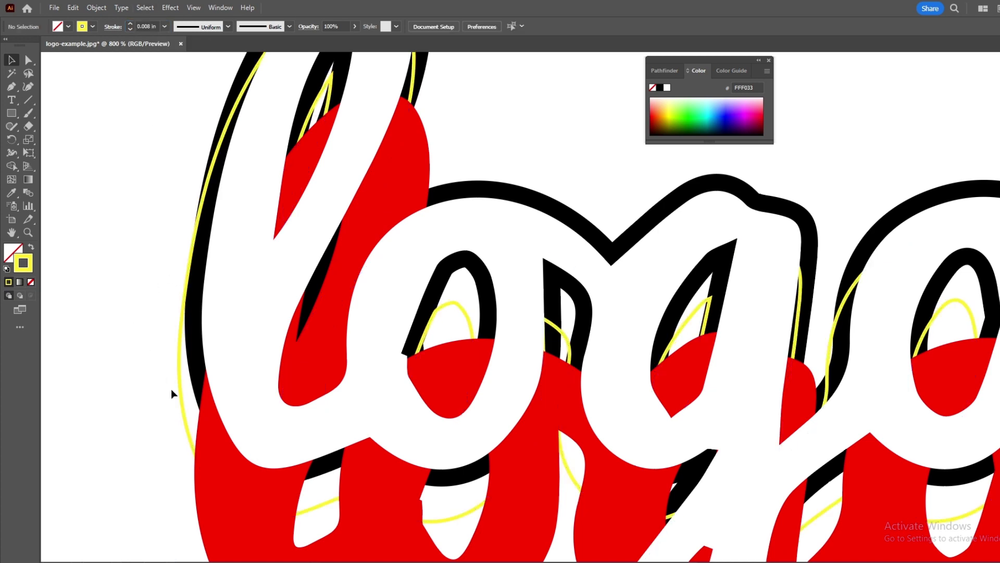
# Select all lettering layers and center them horizontally and vertically on the key object, the white lettering
pyautogui.moveTo(151, 262); pyautogui.dragTo(234, 261)
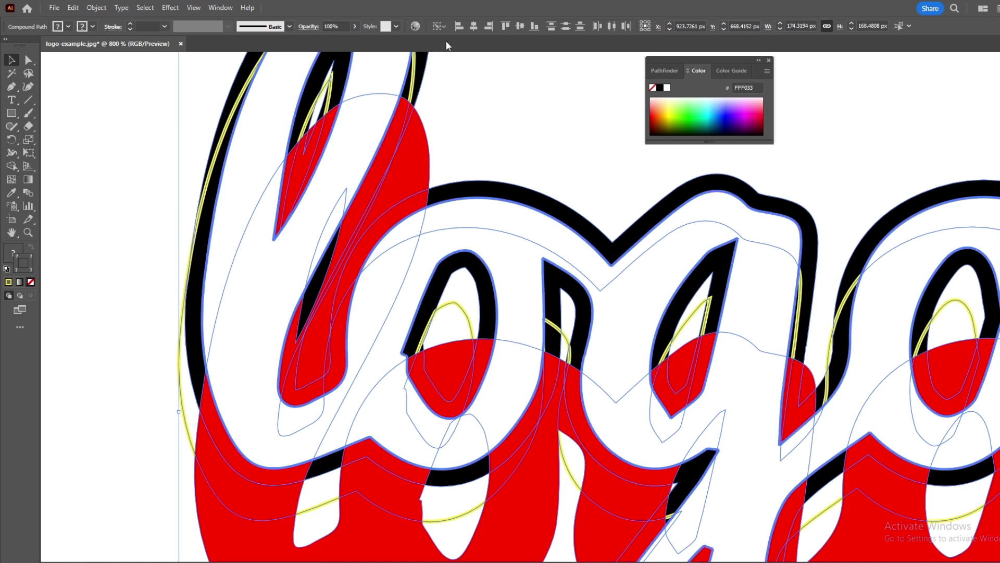
pyautogui.moveTo(112, 205); pyautogui.dragTo(401, 415)
pyautogui.hotkey('ctrl', '-')
pyautogui.hotkey('ctrl', '-')
pyautogui.moveTo(229, 276); pyautogui.dragTo(638, 535)
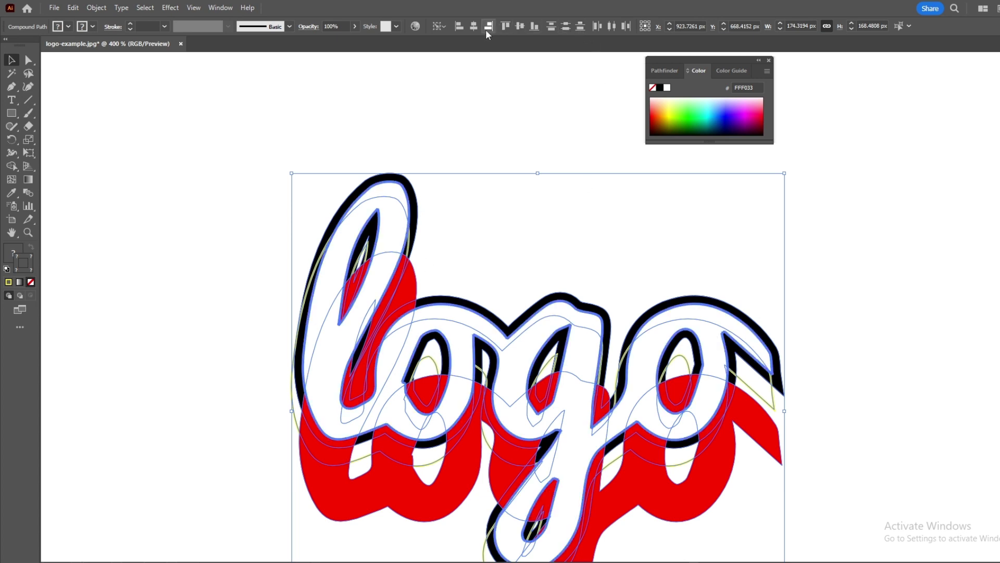
pyautogui.click(442, 27)
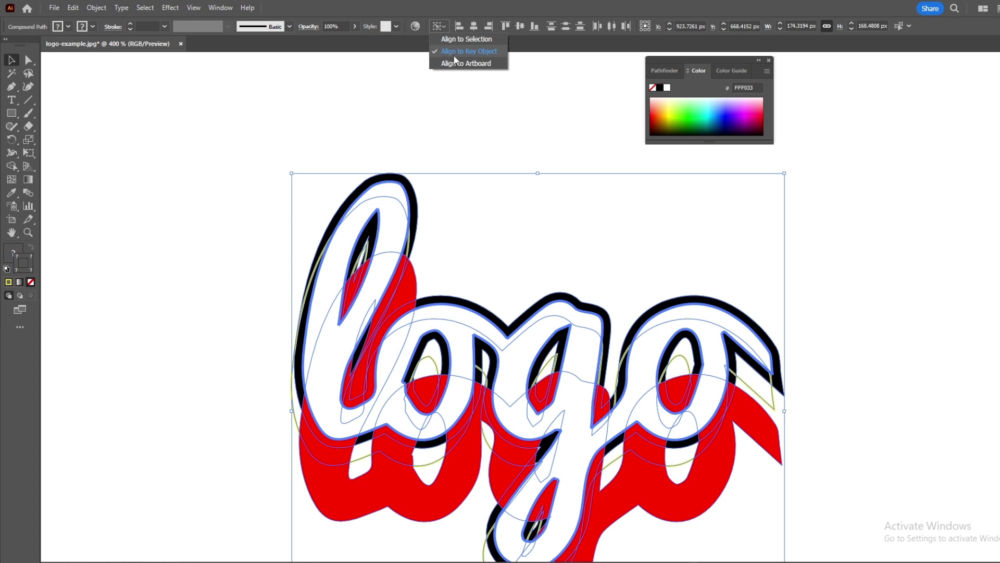
pyautogui.click(475, 33)
pyautogui.click(477, 27)
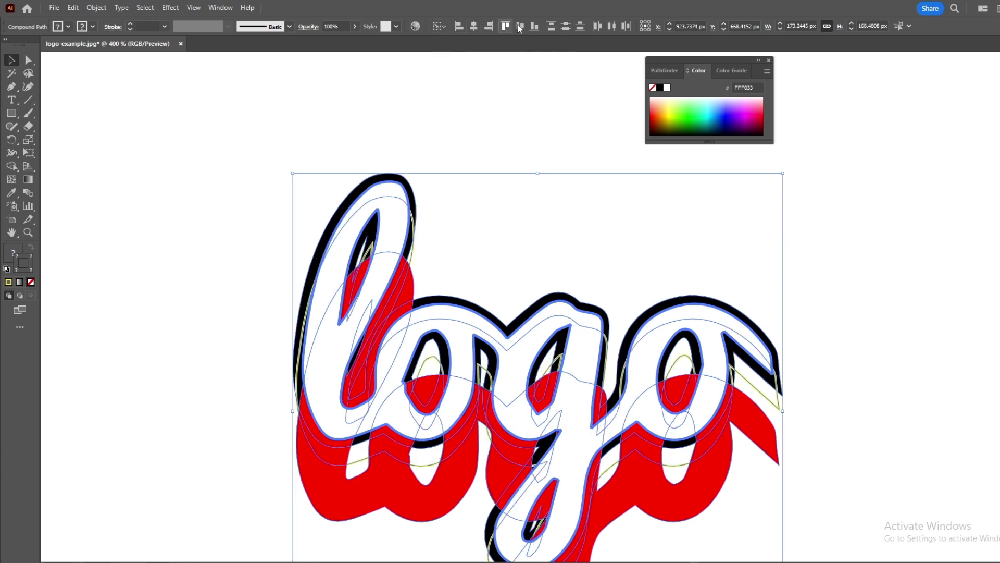
pyautogui.click(519, 27)
pyautogui.click(297, 418)
# Examine the centered lettering outlines up close, selecting the white and inner red shapes in turn
pyautogui.scroll(4, 281, 424)
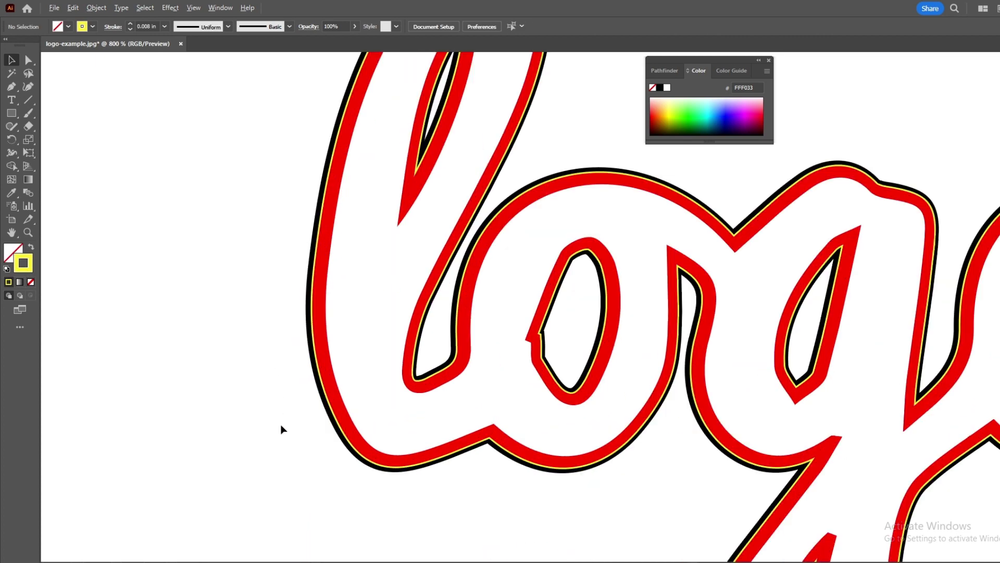
pyautogui.scroll(-3, 180, 334)
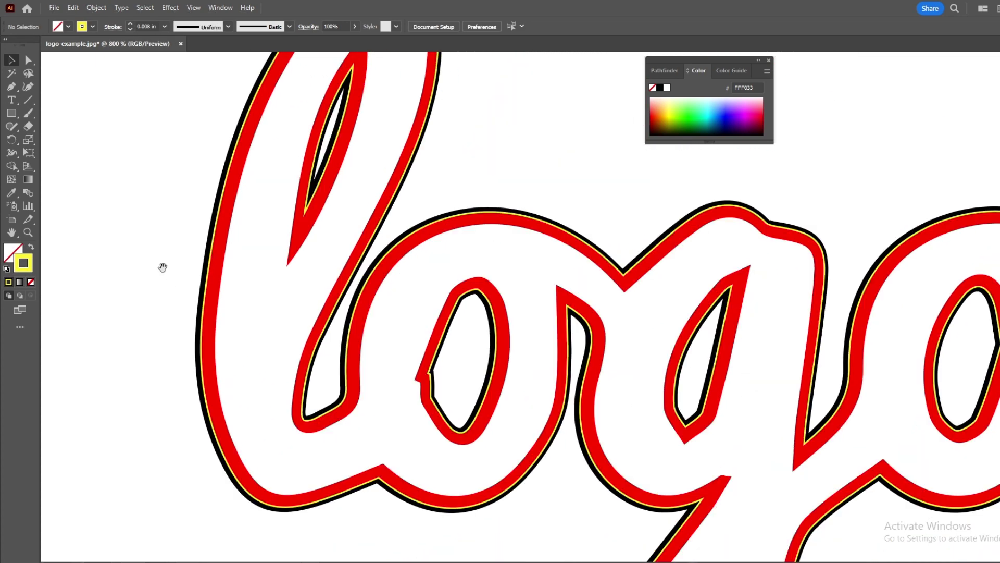
pyautogui.scroll(2, 156, 292)
pyautogui.moveTo(219, 374)
pyautogui.mouseDown()
pyautogui.moveTo(225, 327)
pyautogui.moveTo(229, 357)
pyautogui.moveTo(275, 324)
pyautogui.moveTo(279, 345)
pyautogui.moveTo(198, 385)
pyautogui.moveTo(222, 371)
pyautogui.mouseUp()
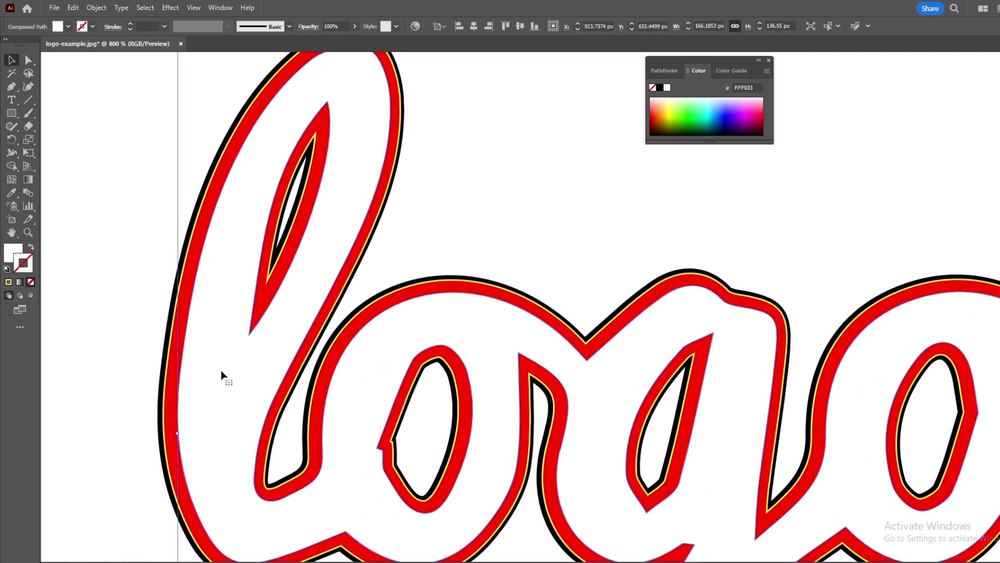
pyautogui.moveTo(170, 399)
pyautogui.mouseDown()
pyautogui.moveTo(332, 292)
pyautogui.moveTo(289, 381)
pyautogui.moveTo(195, 338)
pyautogui.moveTo(195, 370)
pyautogui.moveTo(155, 406)
pyautogui.moveTo(159, 415)
pyautogui.moveTo(187, 403)
pyautogui.moveTo(167, 399)
pyautogui.mouseUp()
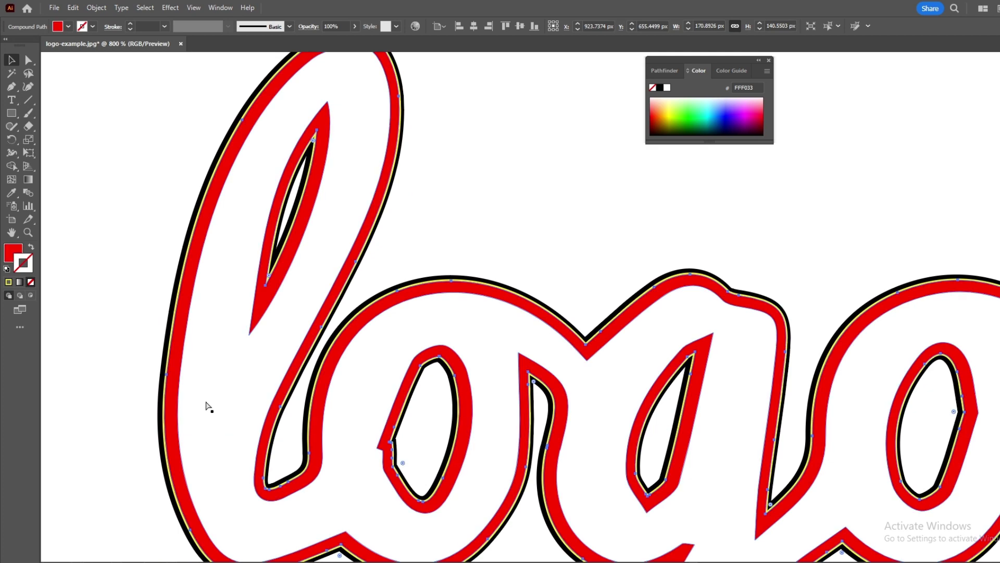
pyautogui.scroll(2, 125, 447)
pyautogui.scroll(3, 180, 450)
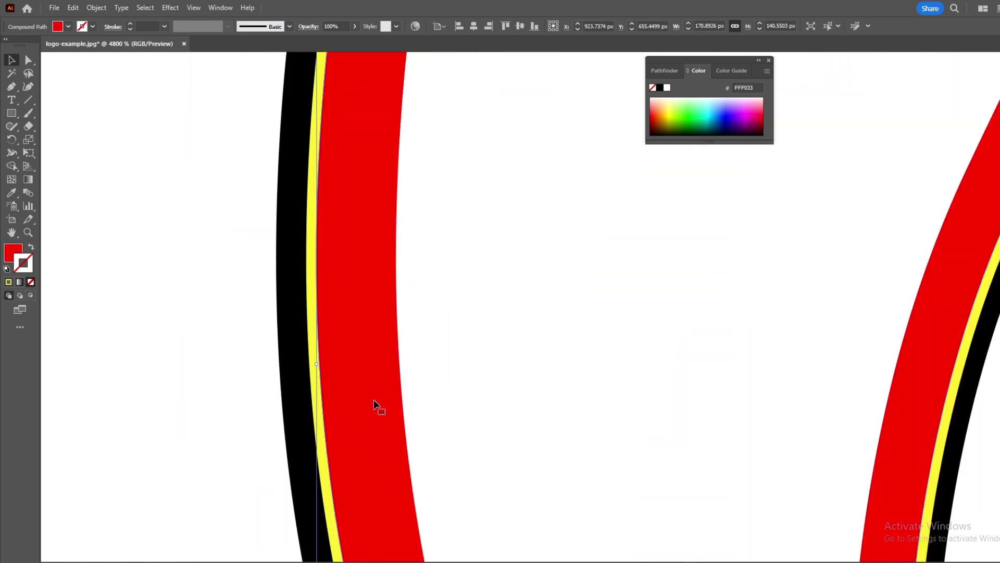
# Shift the black backing lettering about 5 px horizontally to the left and recolor its fill to the same red
pyautogui.click(314, 341)
pyautogui.moveTo(314, 342); pyautogui.dragTo(146, 348)
pyautogui.scroll(-3, 192, 338)
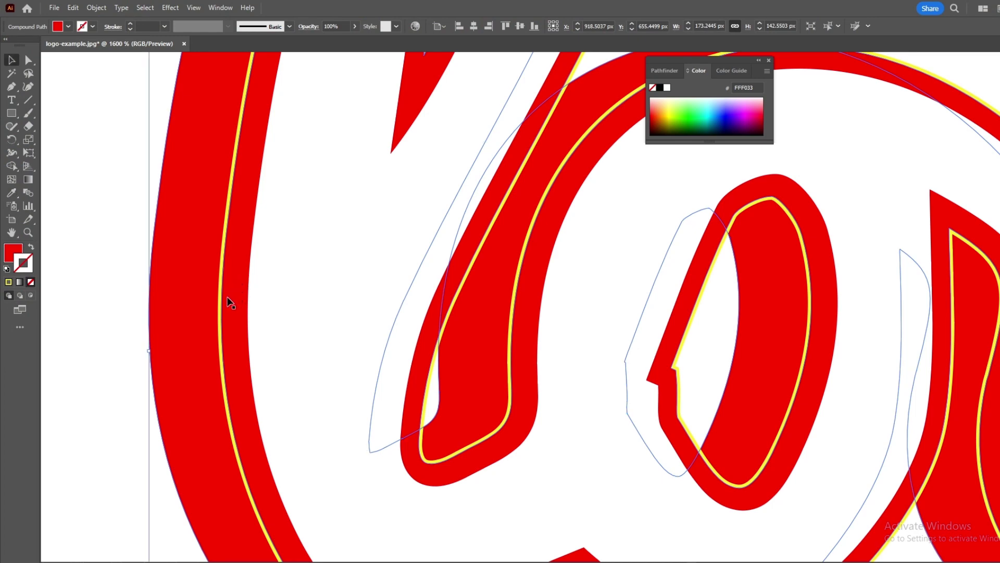
pyautogui.press('v')
pyautogui.click(92, 324)
pyautogui.hotkey('ctrl', '-')
pyautogui.hotkey('ctrl', '-')
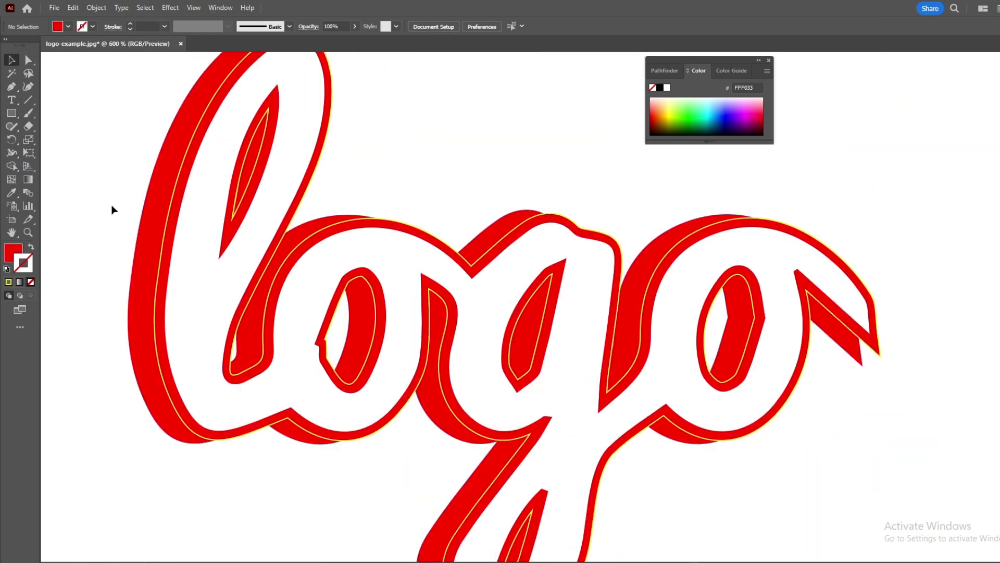
# Select all lettering shapes and center them horizontally on the key object, the large red backing lettering
pyautogui.click(161, 265)
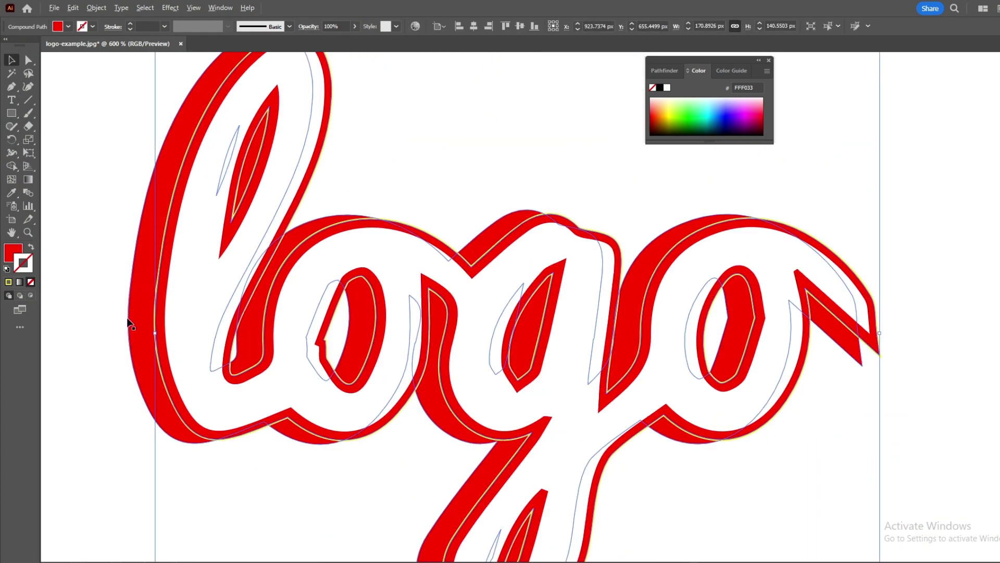
pyautogui.scroll(4, 127, 319)
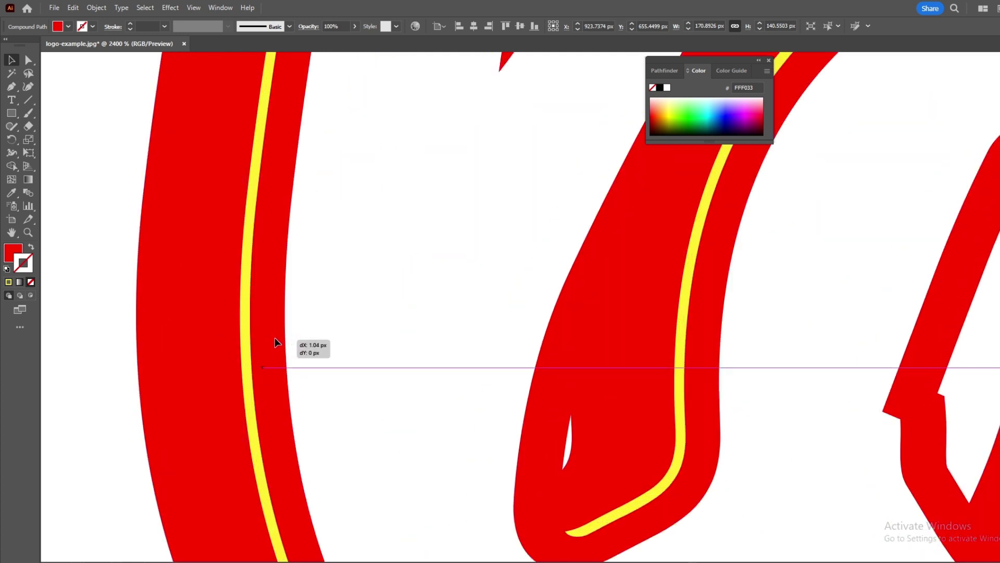
pyautogui.click(240, 325)
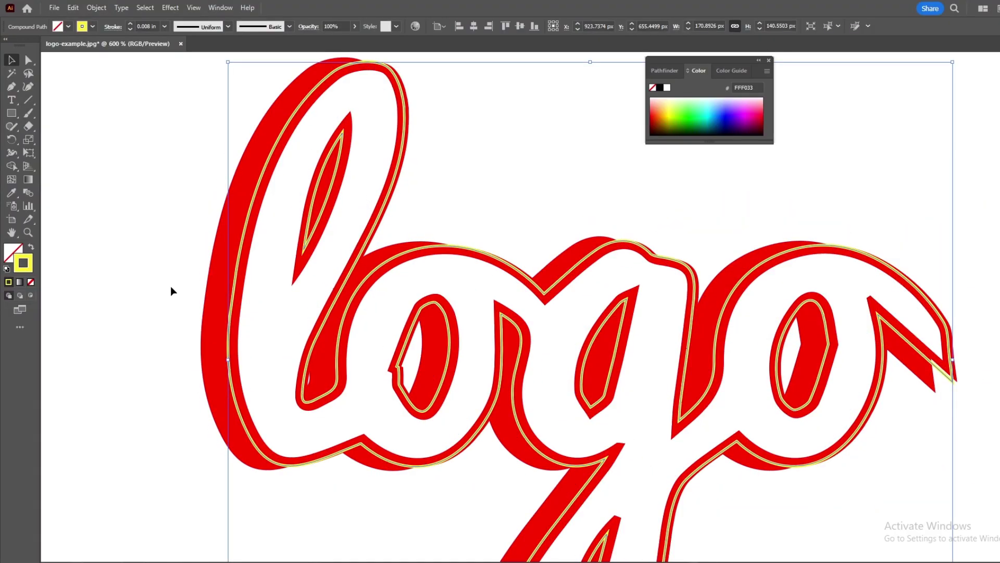
pyautogui.click(193, 345)
pyautogui.moveTo(161, 263); pyautogui.dragTo(492, 455)
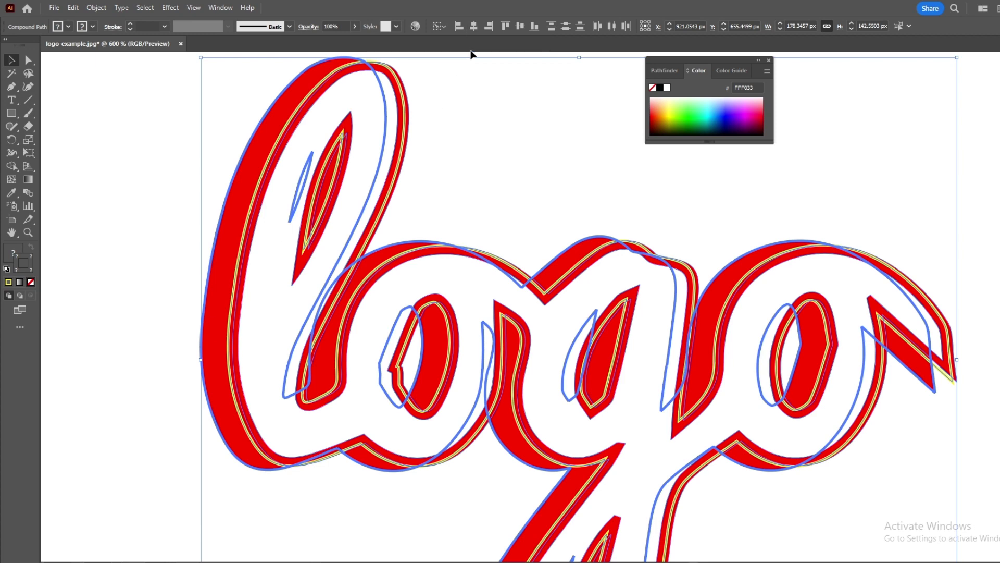
pyautogui.click(477, 26)
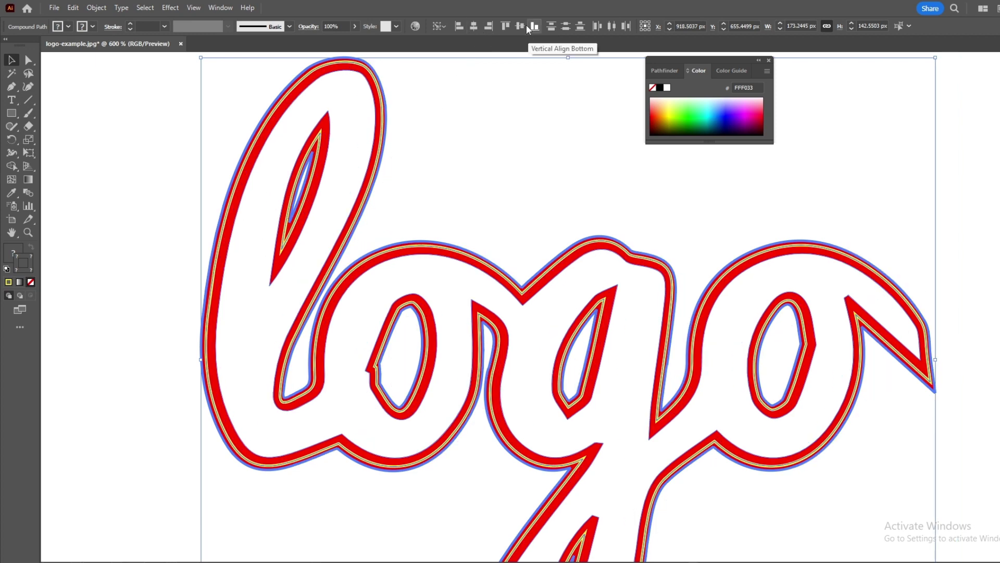
pyautogui.click(143, 336)
pyautogui.scroll(-4, 143, 335)
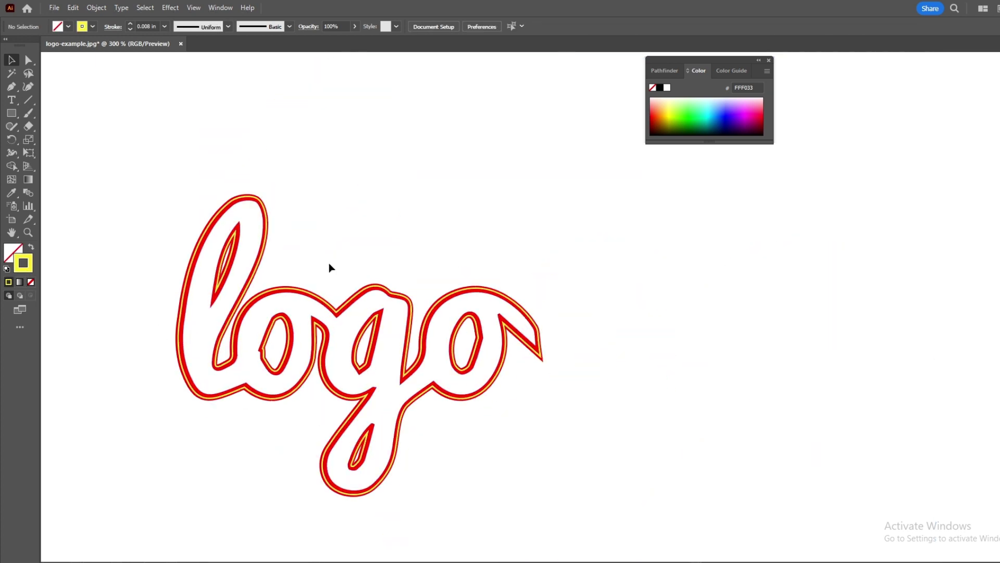
pyautogui.scroll(5, 185, 404)
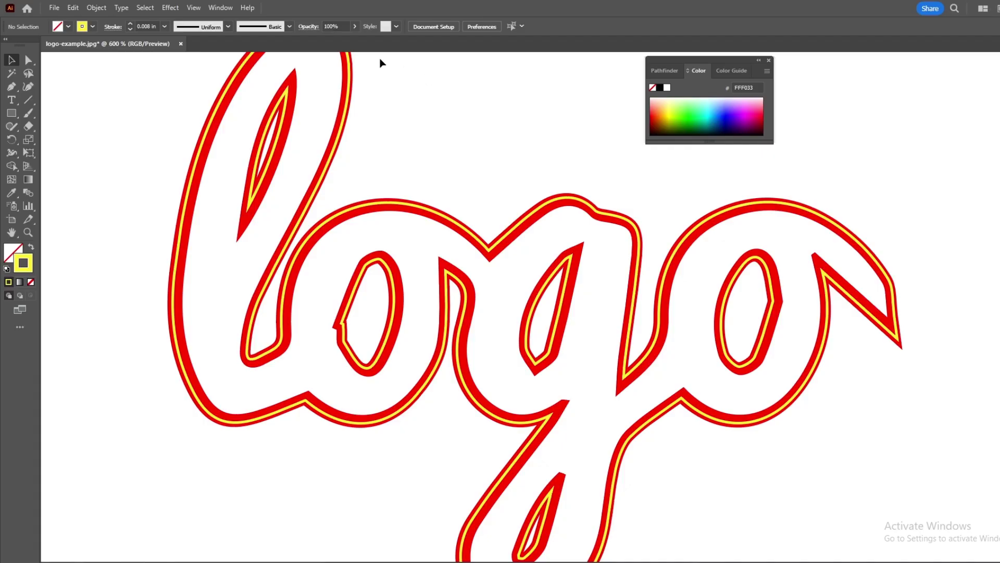
# Show the document's layers and create a new layer named CUT
pyautogui.click(221, 8)
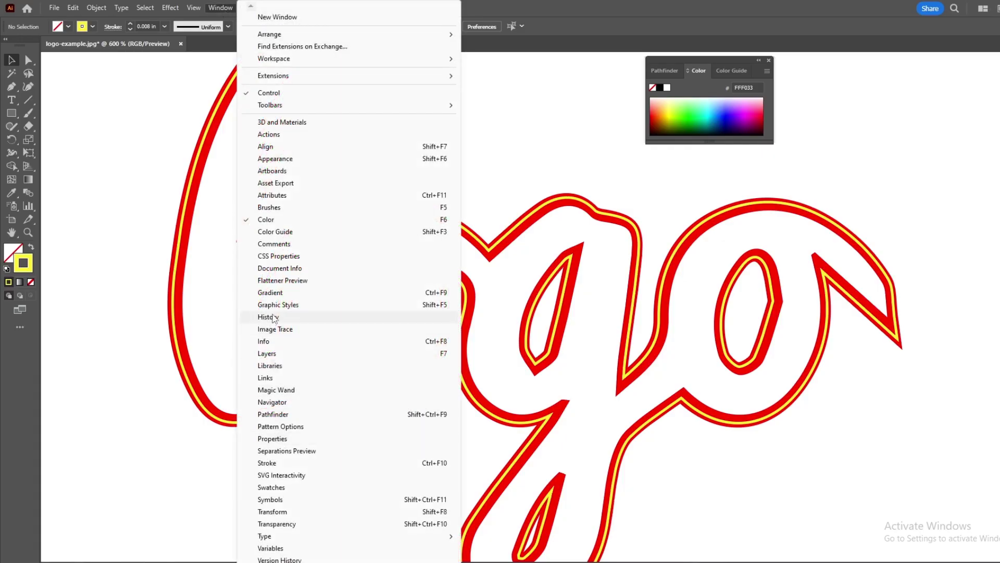
pyautogui.click(266, 353)
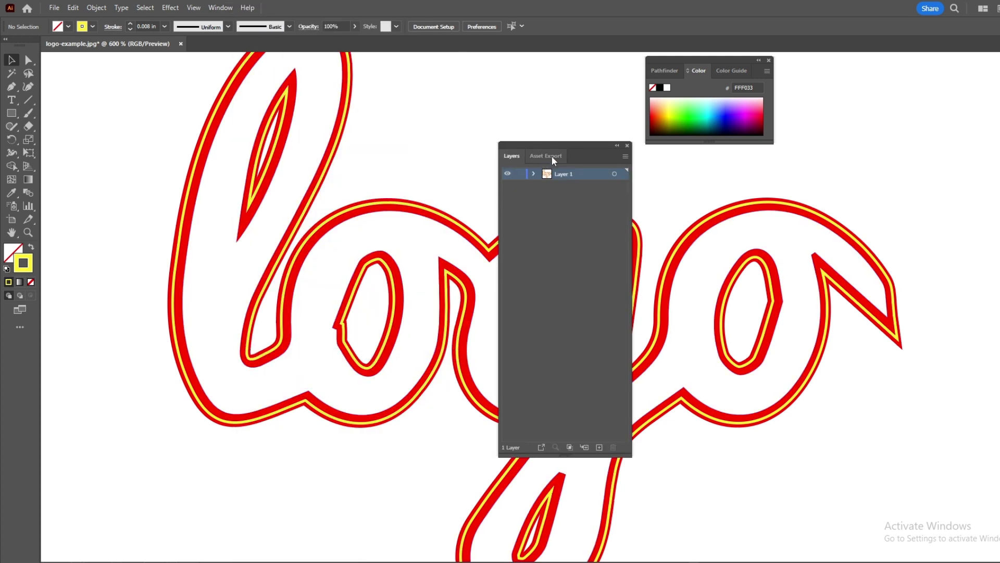
pyautogui.moveTo(582, 142); pyautogui.dragTo(499, 157)
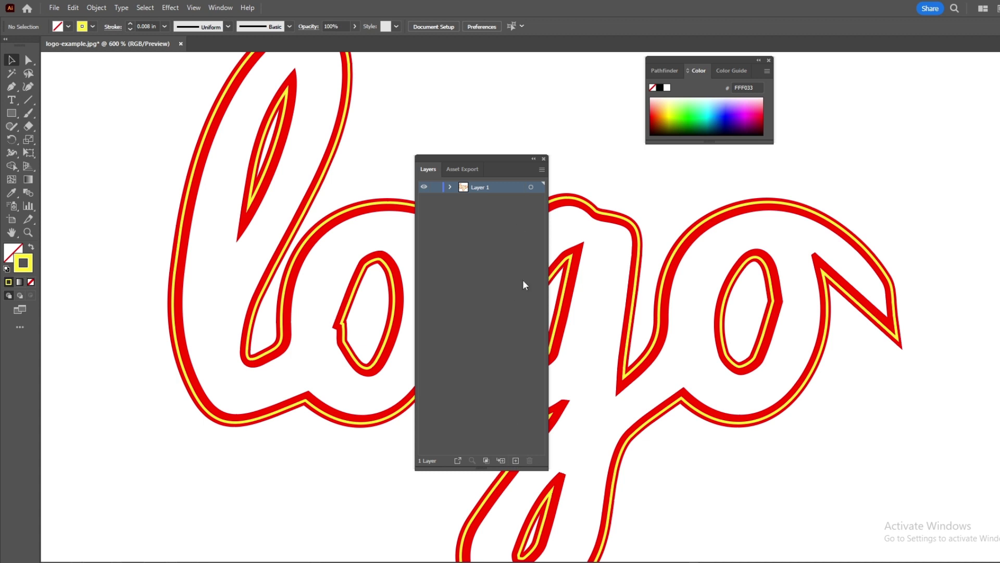
pyautogui.click(516, 461)
pyautogui.doubleClick(475, 188)
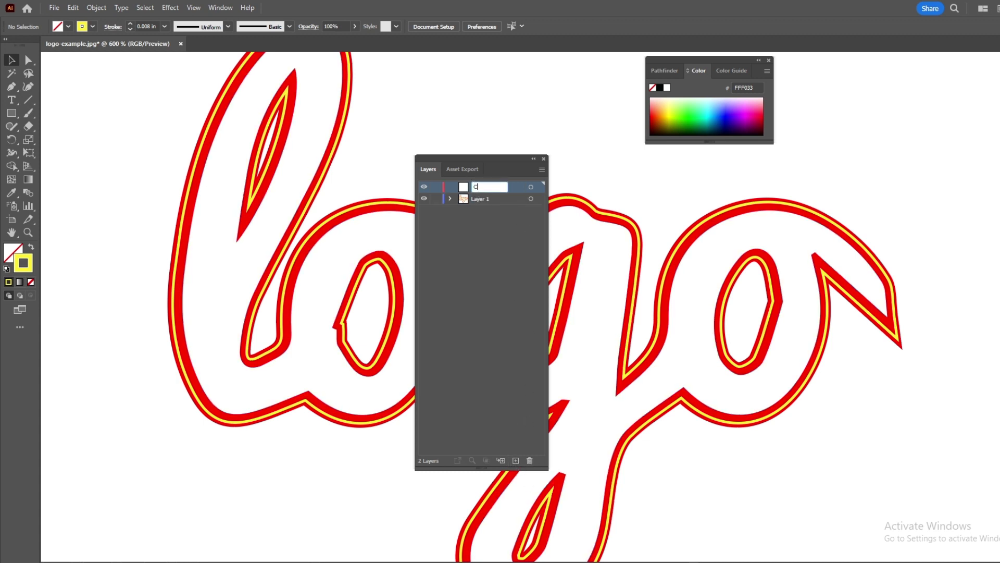
pyautogui.write('CUT')
pyautogui.press('Return')
# Select the yellow outline and move it from Layer 1 to the CUT layer
pyautogui.click(188, 279)
pyautogui.scroll(5, 188, 279)
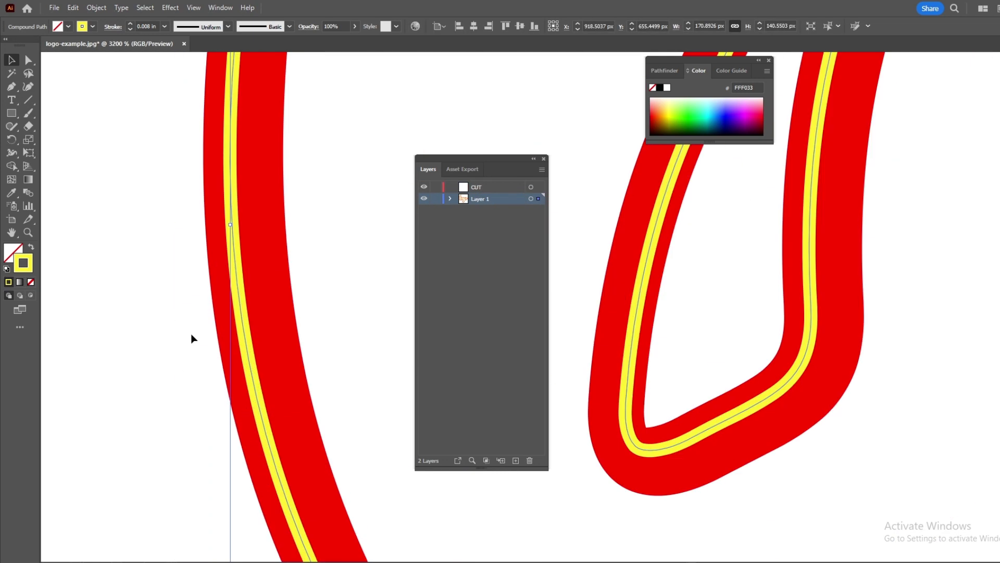
pyautogui.scroll(-5, 177, 331)
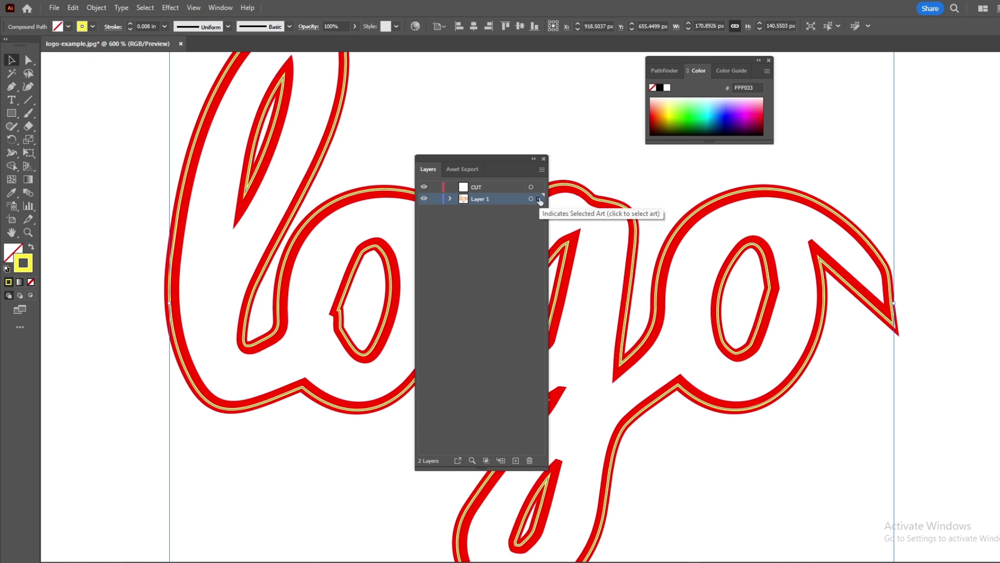
pyautogui.click(450, 199)
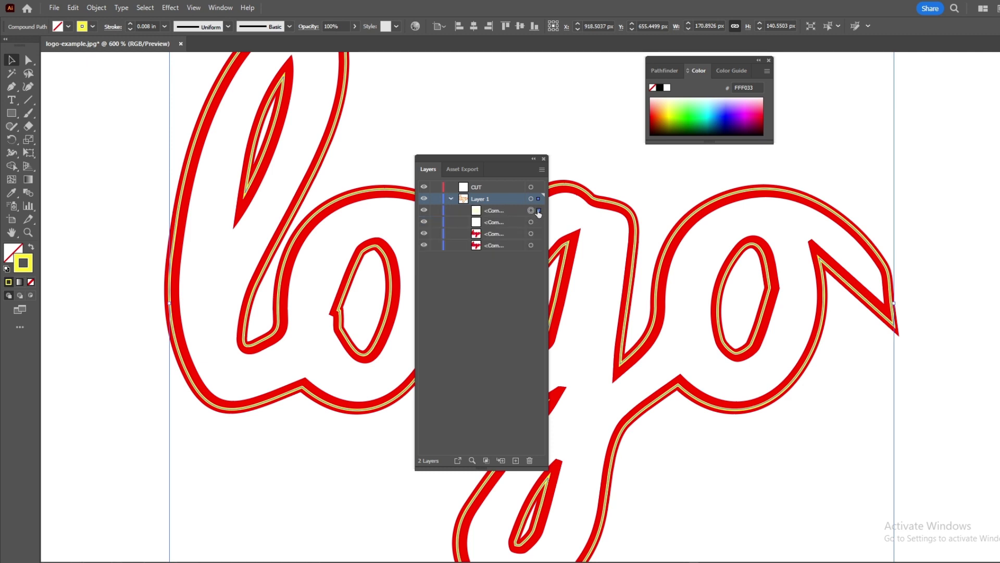
pyautogui.moveTo(539, 192); pyautogui.dragTo(538, 188)
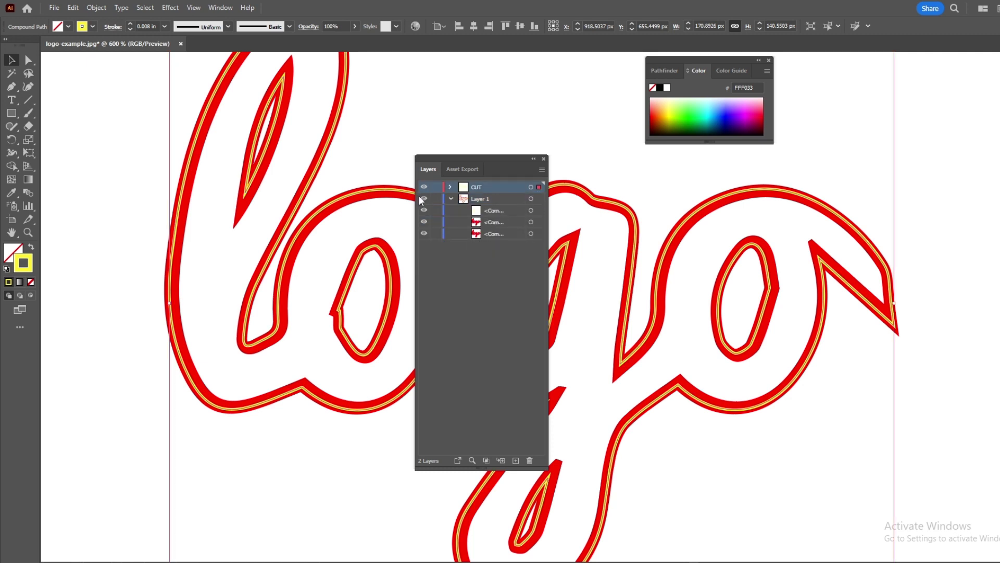
# Collapse Layer 1 and rename it as PRINT
pyautogui.click(451, 198)
pyautogui.click(483, 271)
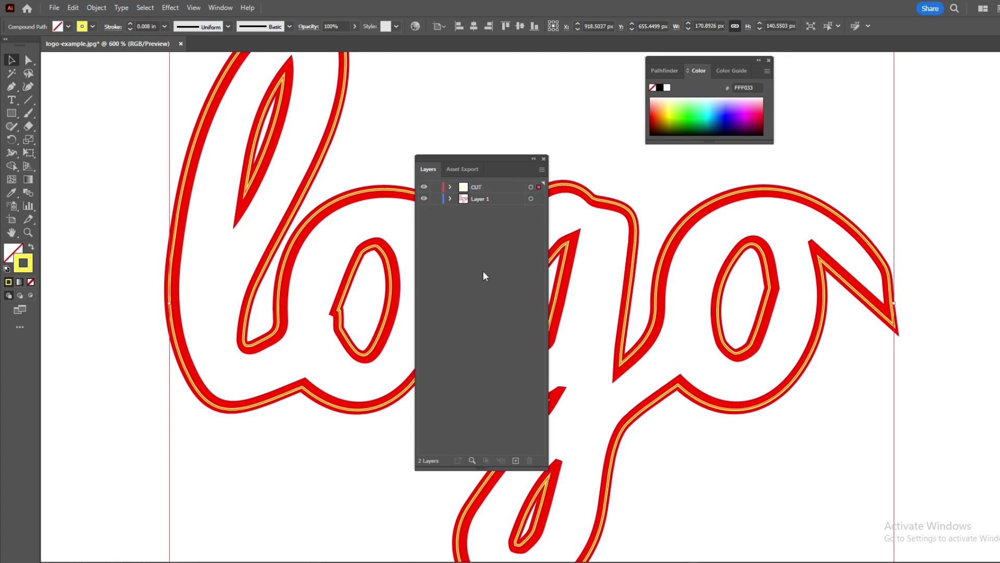
pyautogui.doubleClick(484, 199)
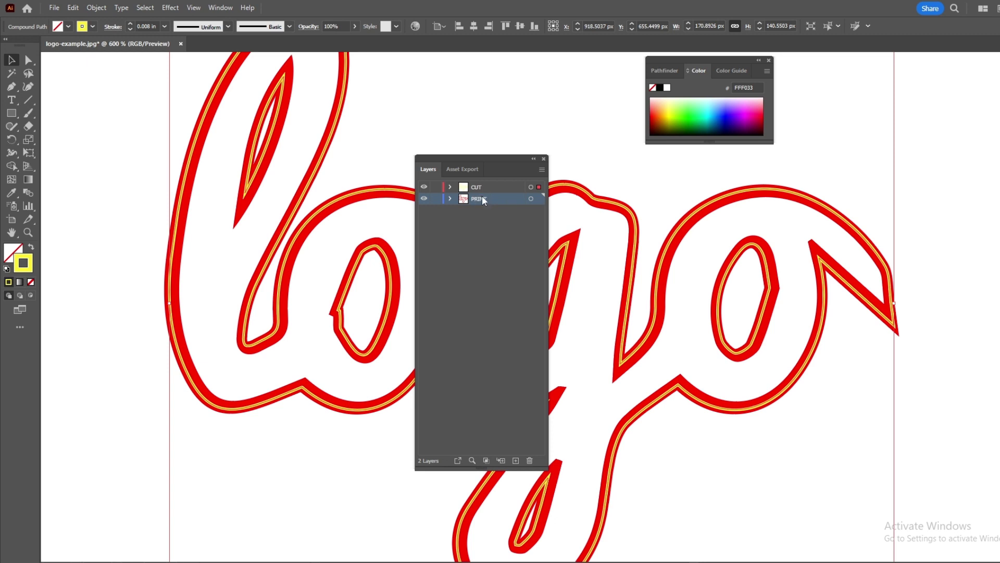
# Hide the CUT layer and inspect the red and white print artwork up close
pyautogui.click(424, 188)
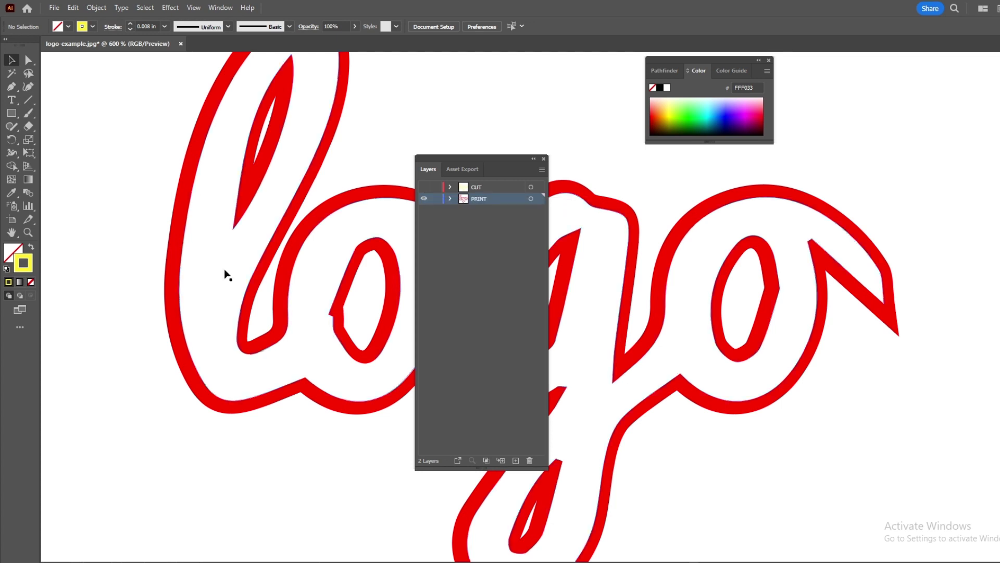
pyautogui.hotkey('ctrl', '-')
pyautogui.hotkey('ctrl', '-')
pyautogui.moveTo(308, 207); pyautogui.dragTo(255, 206)
pyautogui.scroll(3, 186, 358)
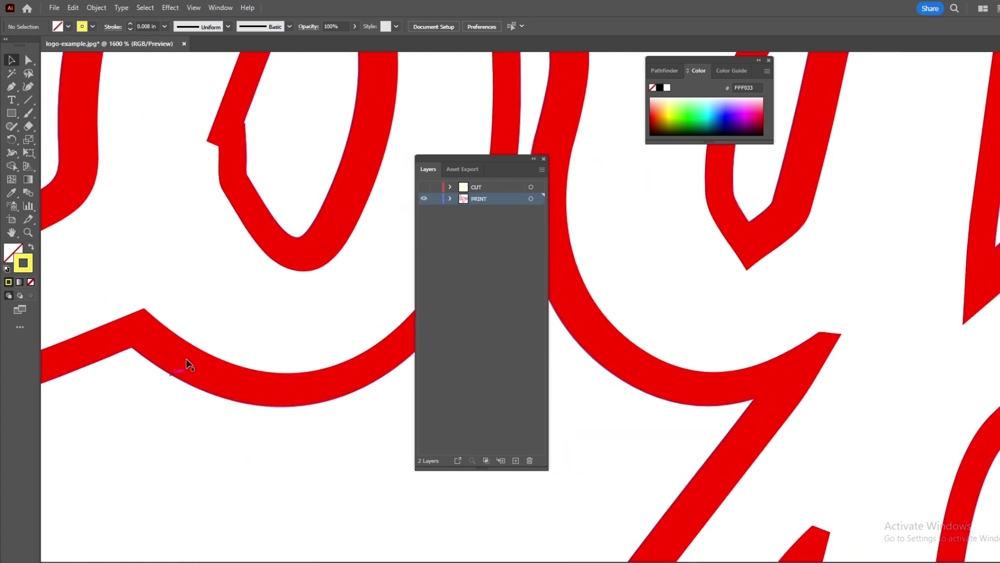
pyautogui.scroll(-2, 198, 390)
pyautogui.scroll(-2, 196, 389)
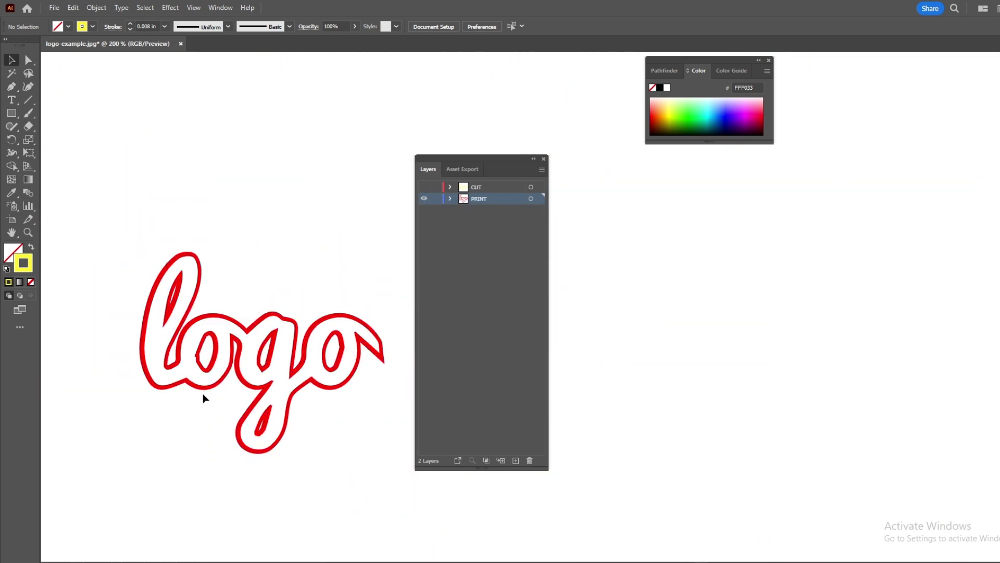
# Move the red backing lettering out from under the white lettering to inspect it, and undo the move
pyautogui.moveTo(202, 388); pyautogui.dragTo(663, 368)
pyautogui.scroll(3, 174, 379)
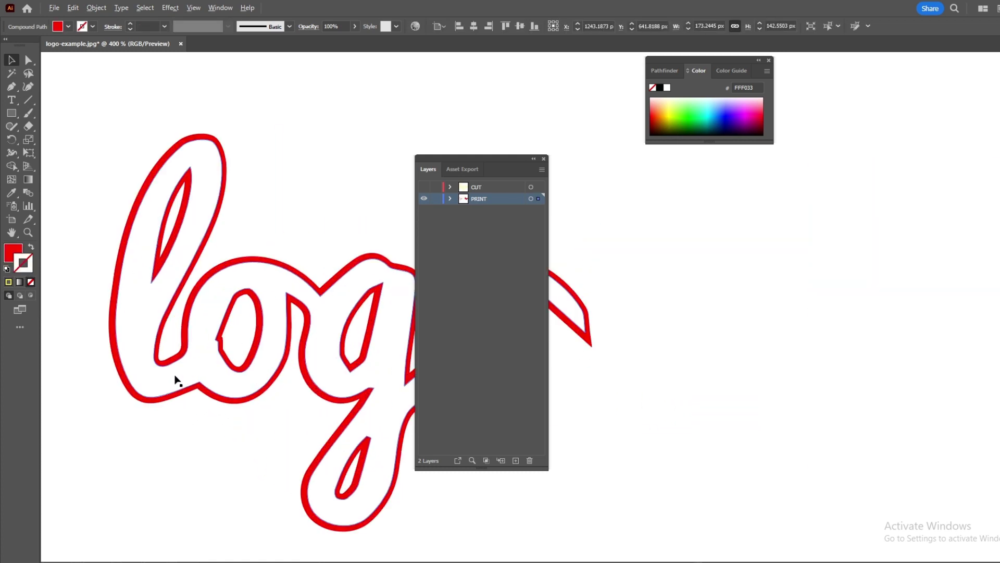
pyautogui.scroll(-2, 138, 359)
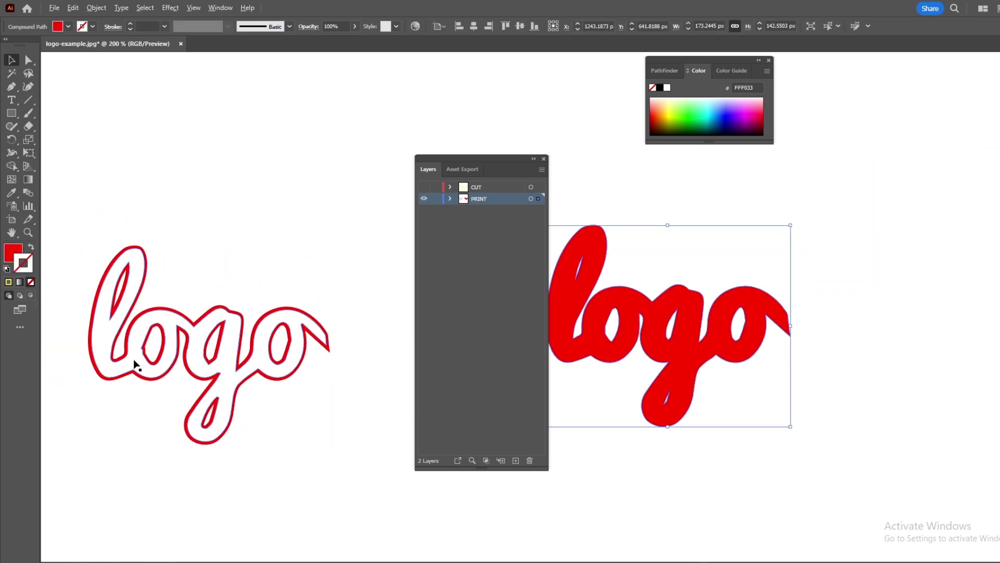
pyautogui.hotkey('ctrl', 'z')
pyautogui.scroll(2, 125, 375)
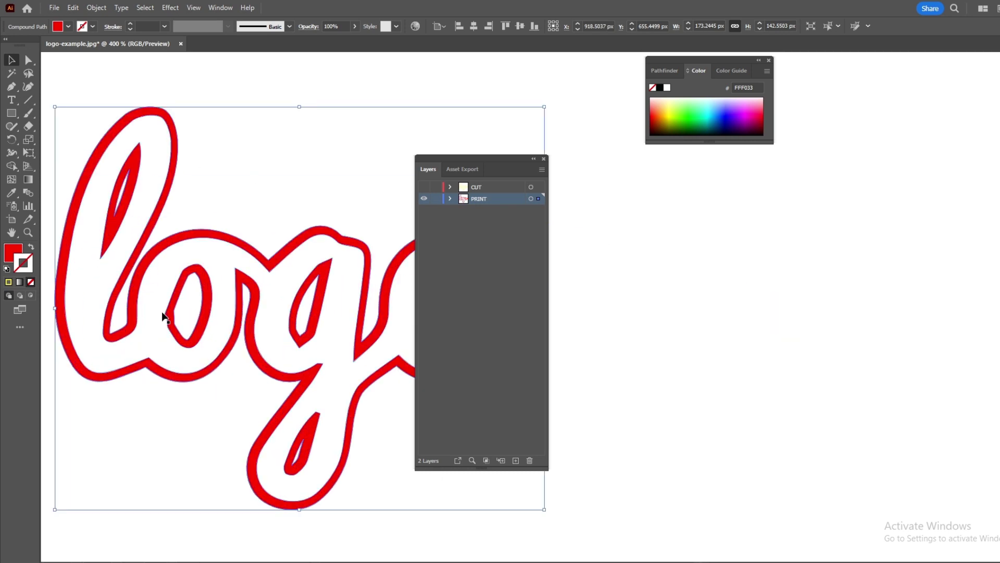
# Show the CUT layer again and hide the PRINT layer to isolate the yellow cut outline
pyautogui.click(425, 188)
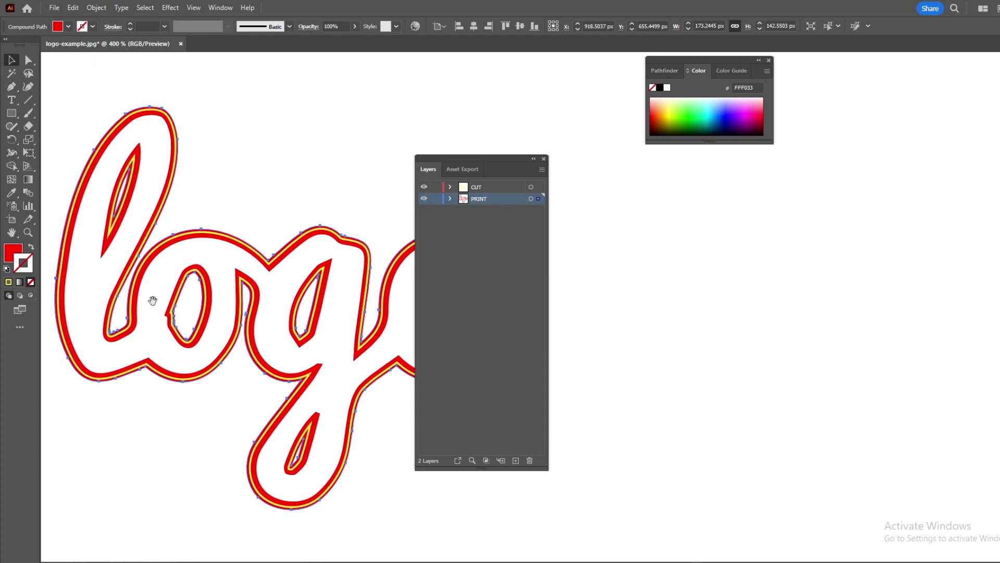
pyautogui.hscroll(-2, 151, 292)
pyautogui.scroll(4, 167, 264)
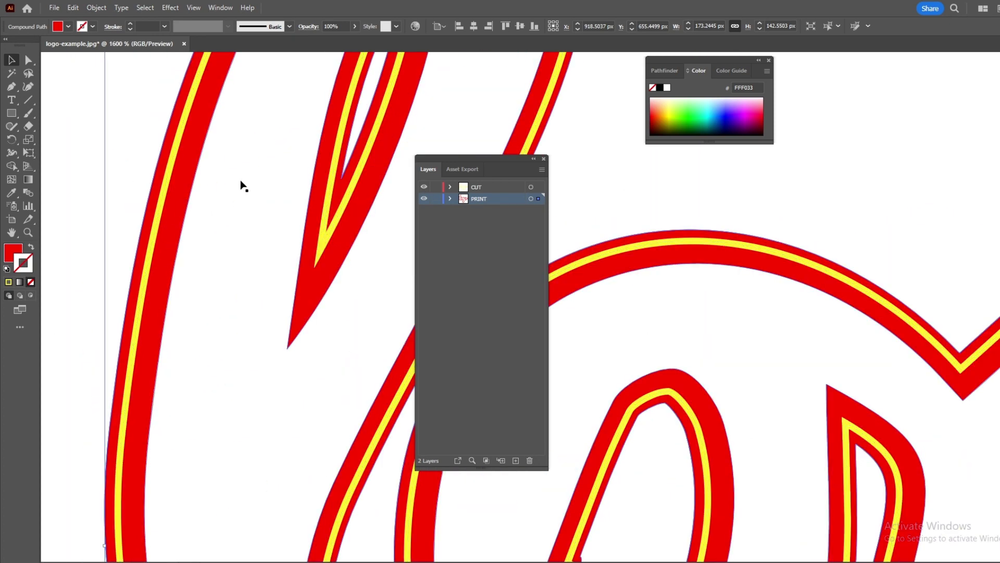
pyautogui.scroll(-5, 235, 259)
pyautogui.hscroll(3, 238, 251)
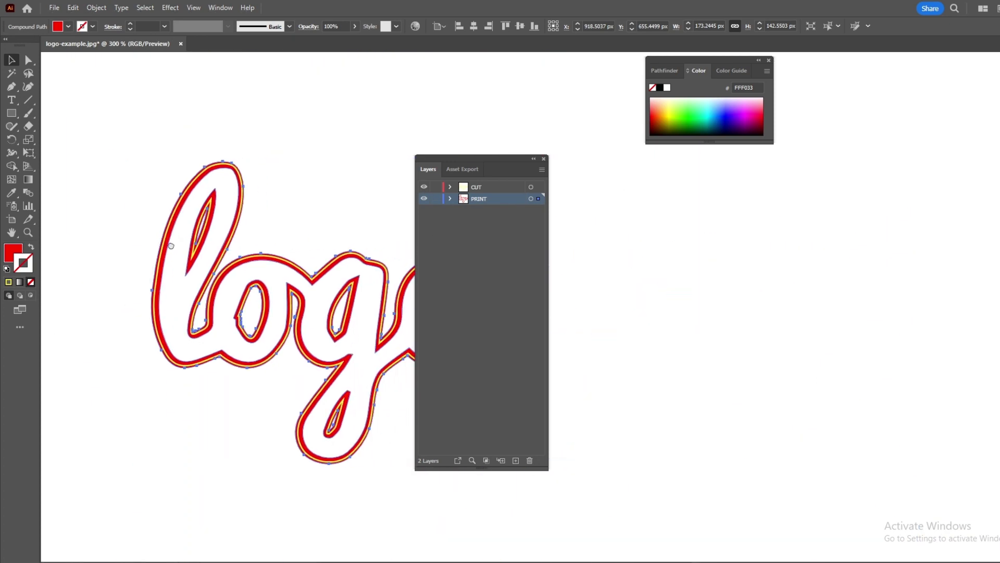
pyautogui.click(424, 199)
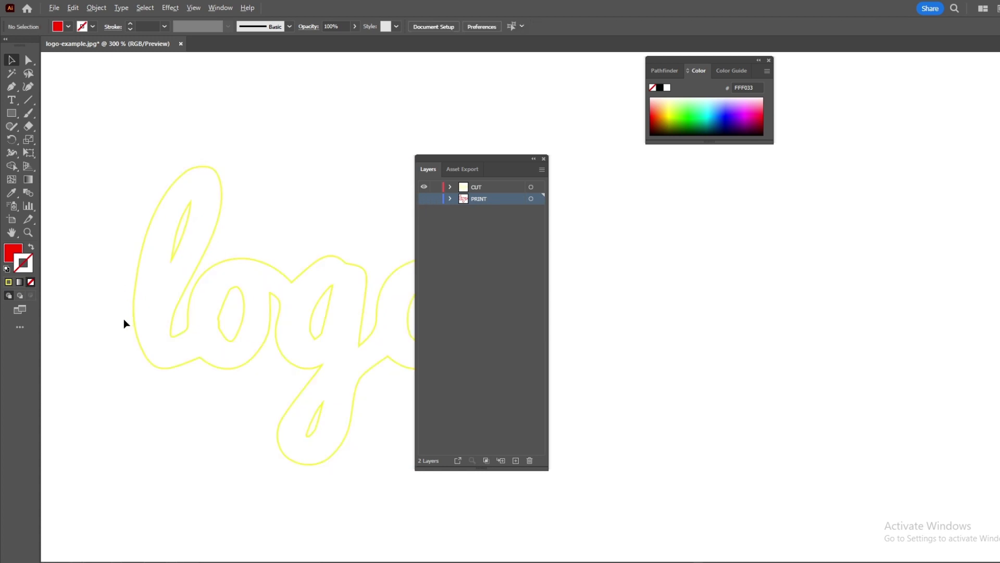
pyautogui.scroll(1, 124, 323)
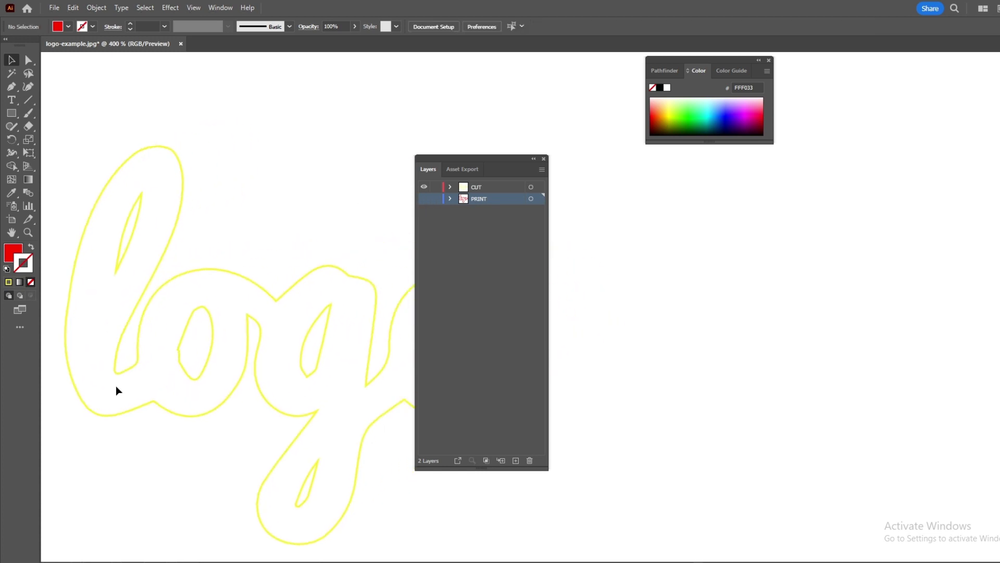
# Show the PRINT layer again and enlarge the artboard evenly around the lettering to about 194 x 160 px
pyautogui.click(424, 200)
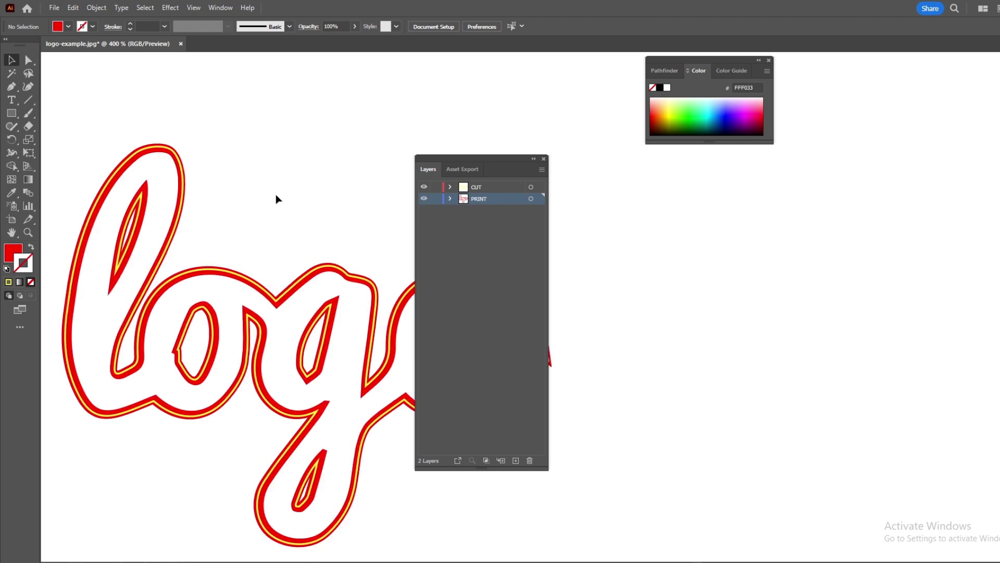
pyautogui.scroll(-2, 276, 199)
pyautogui.moveTo(289, 196); pyautogui.dragTo(218, 206)
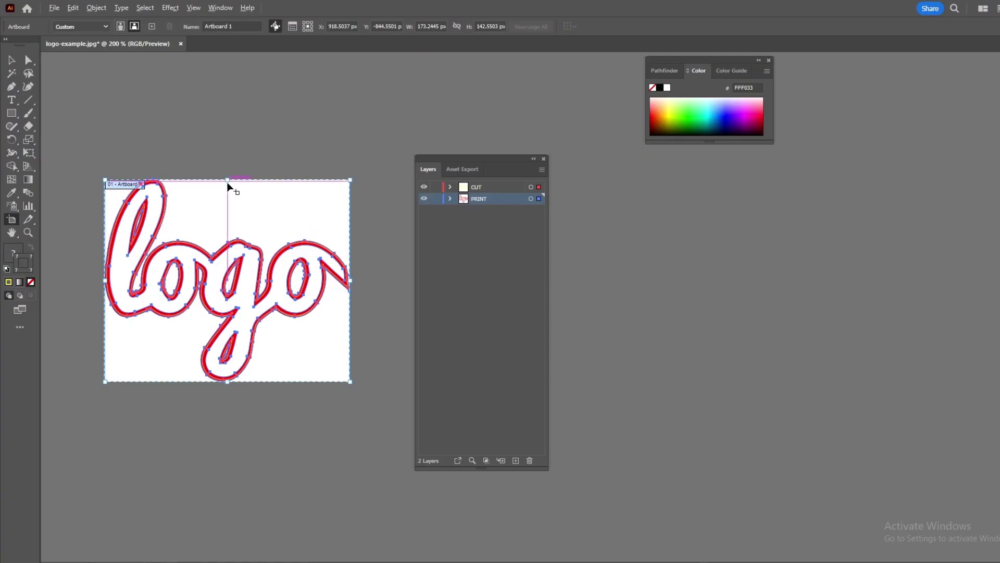
pyautogui.moveTo(228, 180); pyautogui.dragTo(227, 167)
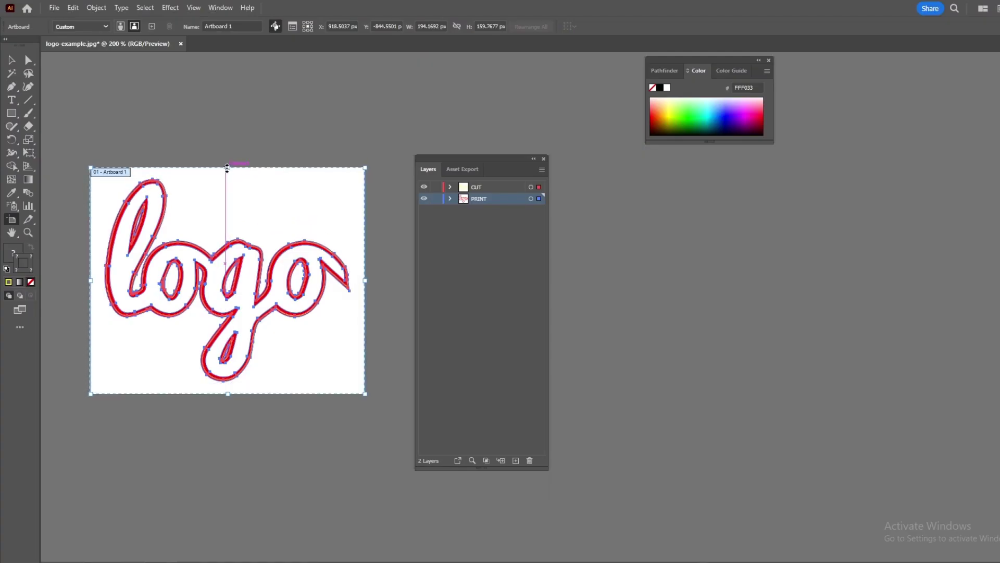
pyautogui.click(12, 61)
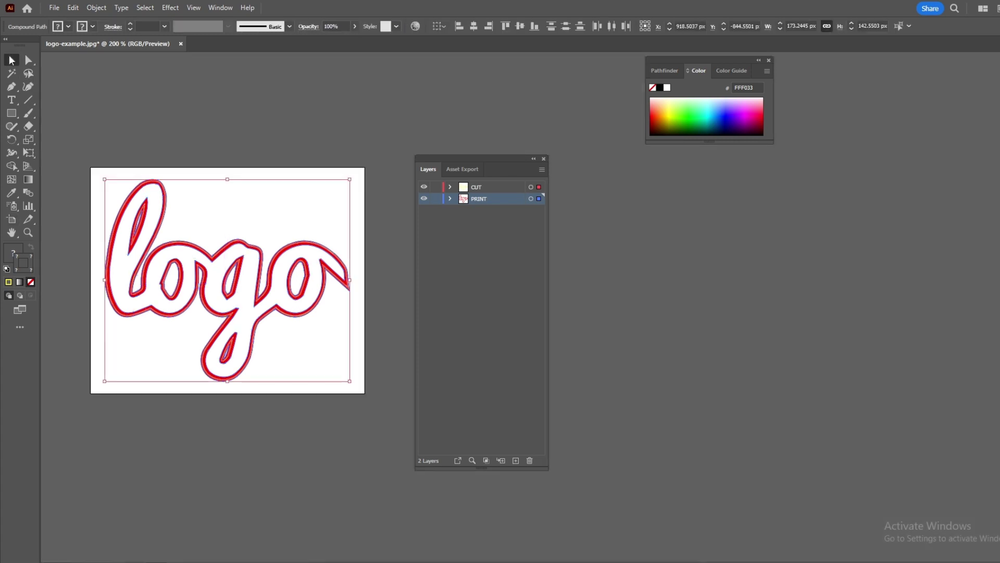
pyautogui.click(199, 138)
# Delete the yellow cut path and the red backing's inner path in the counter of the letter l
pyautogui.scroll(2, 117, 297)
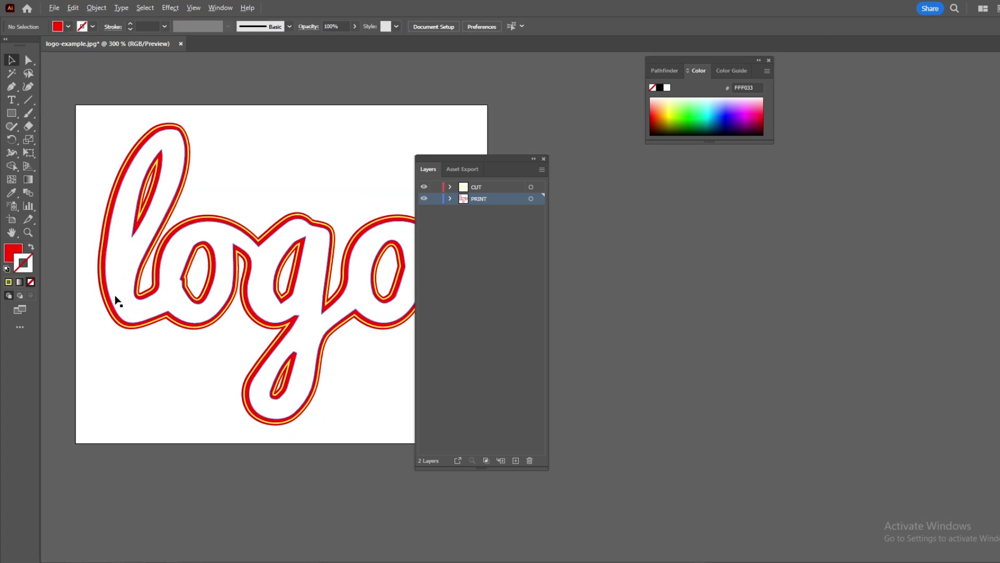
pyautogui.scroll(-1, 117, 297)
pyautogui.scroll(4, 84, 394)
pyautogui.hscroll(3, 85, 395)
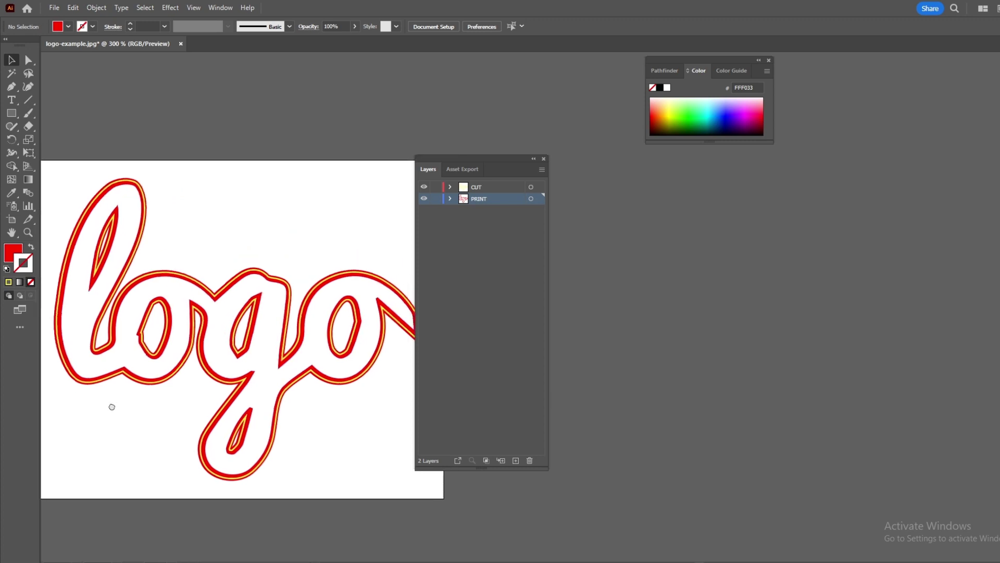
pyautogui.hscroll(-3, 382, 203)
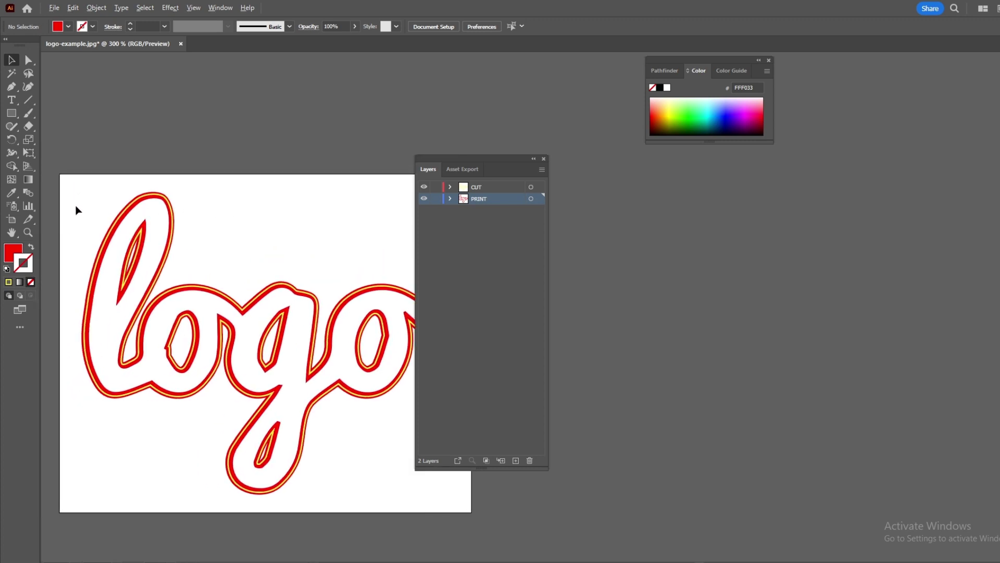
pyautogui.scroll(4, 67, 203)
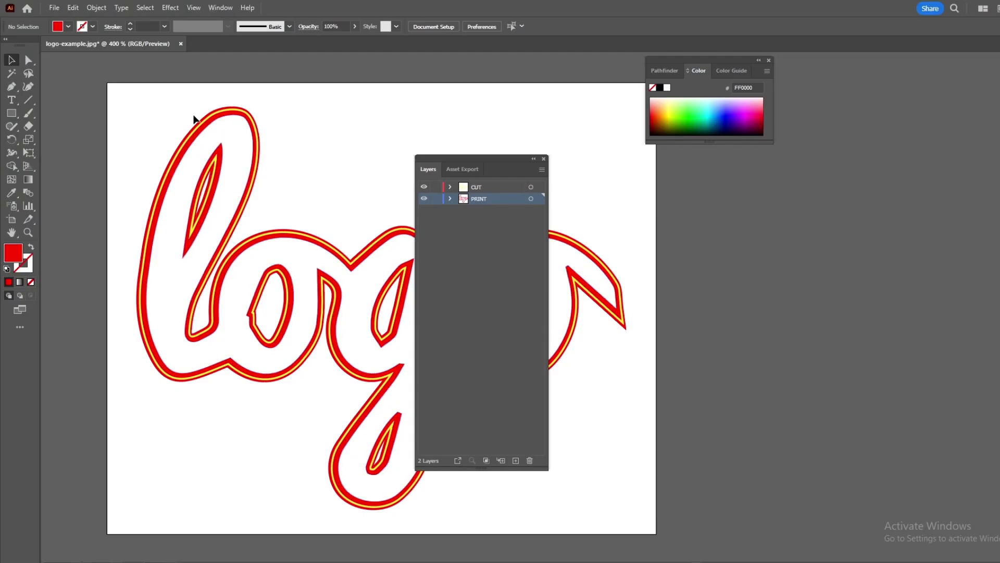
pyautogui.scroll(5, 193, 89)
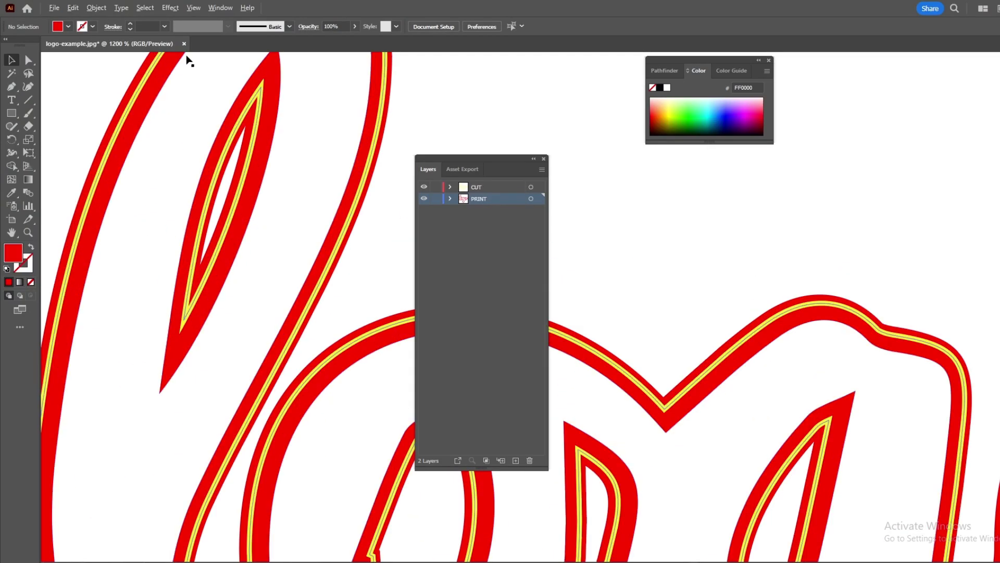
pyautogui.scroll(3, 290, 286)
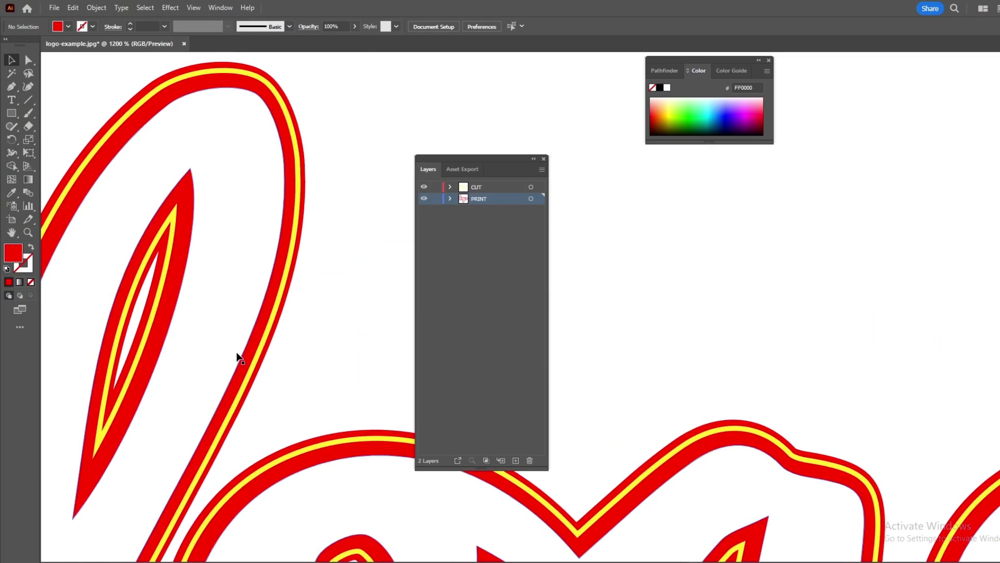
pyautogui.moveTo(199, 282); pyautogui.dragTo(288, 234)
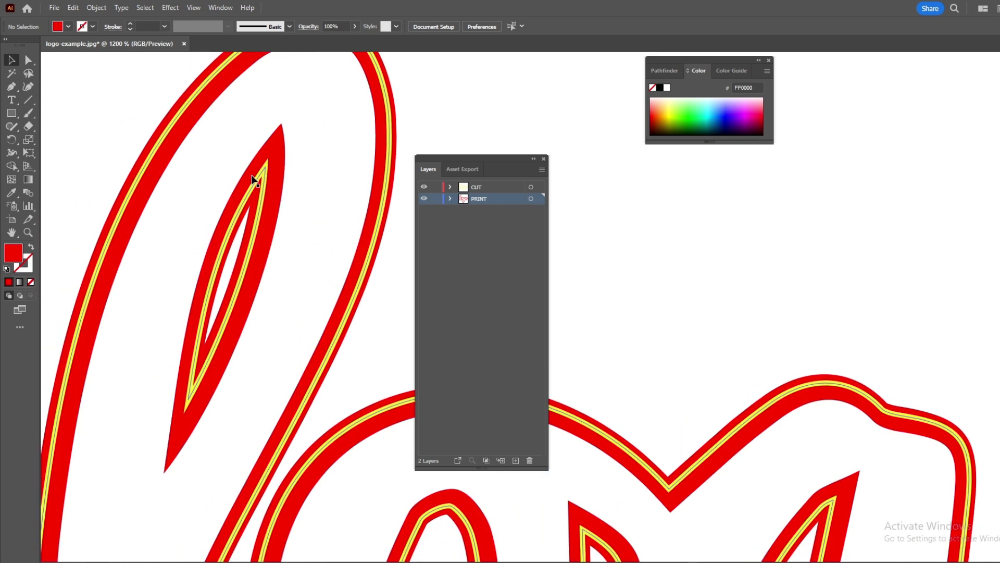
pyautogui.press('a')
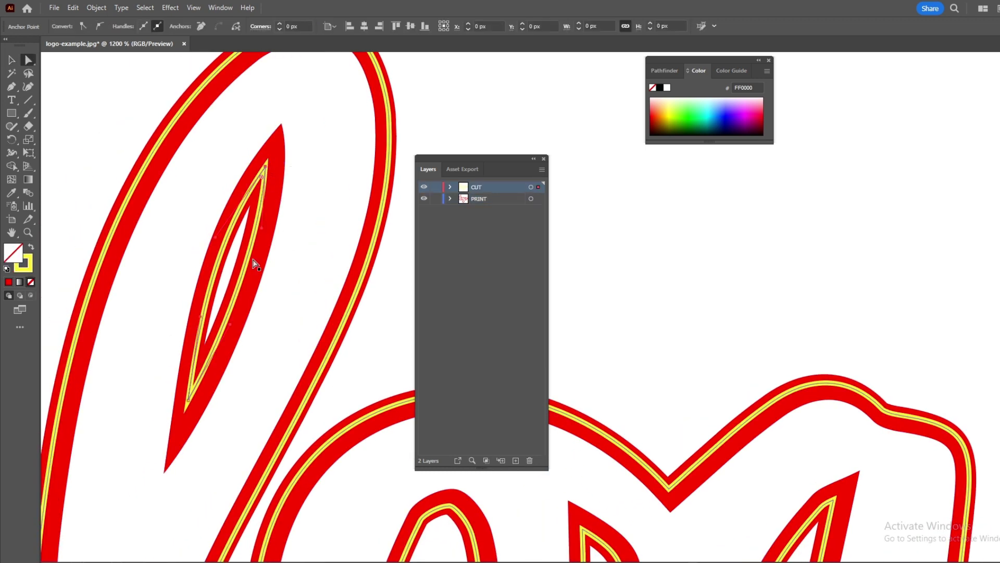
pyautogui.click(255, 263)
pyautogui.press('Delete')
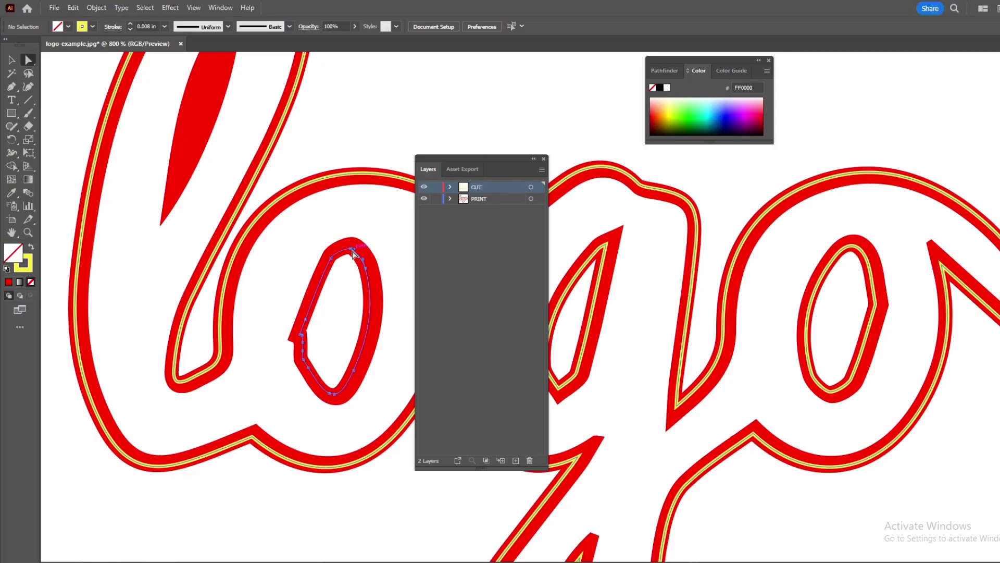
# Delete the inner cut and red backing paths in the counters of the first o, the g and the last o
pyautogui.click(352, 254)
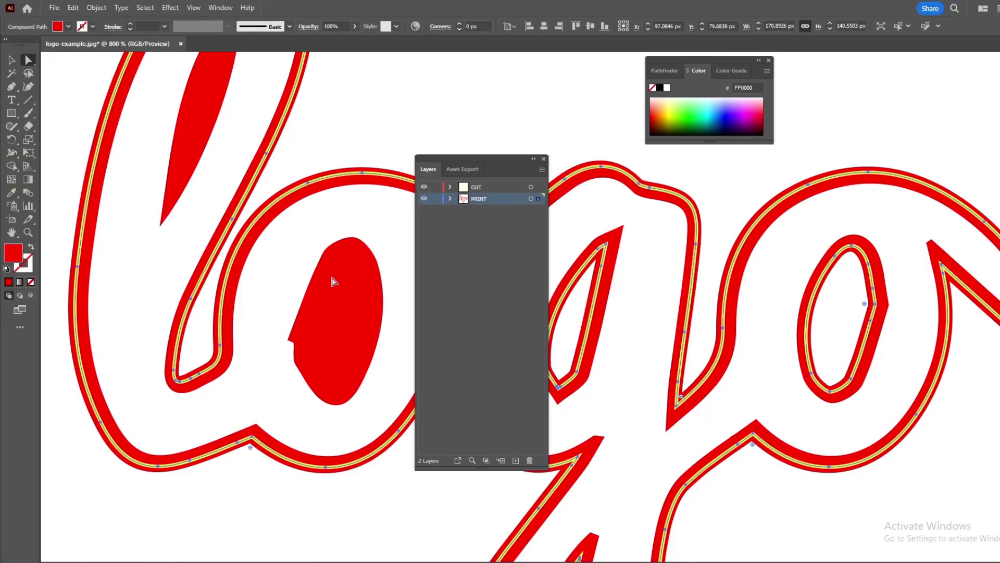
pyautogui.hscroll(5, 312, 404)
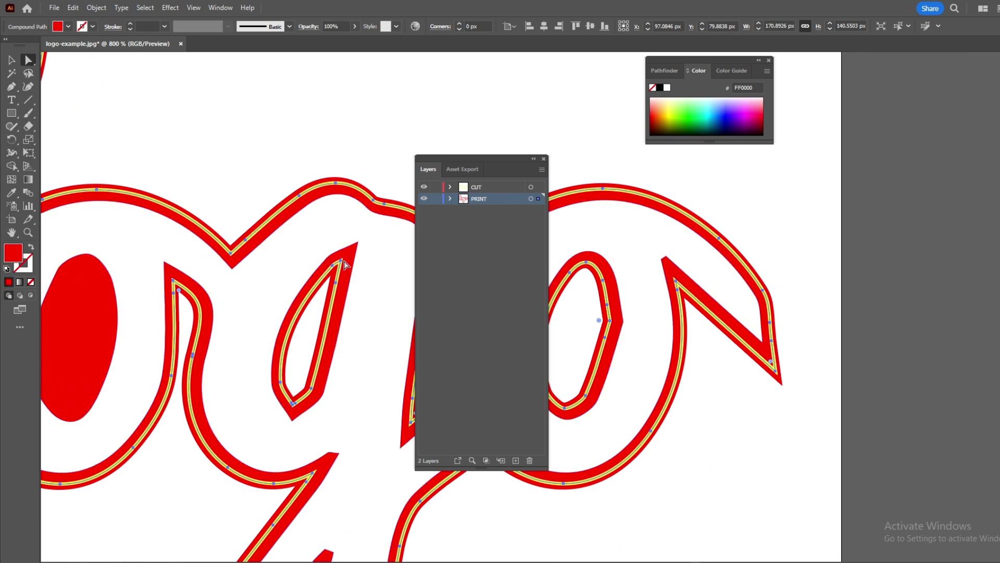
pyautogui.moveTo(339, 260); pyautogui.dragTo(341, 265)
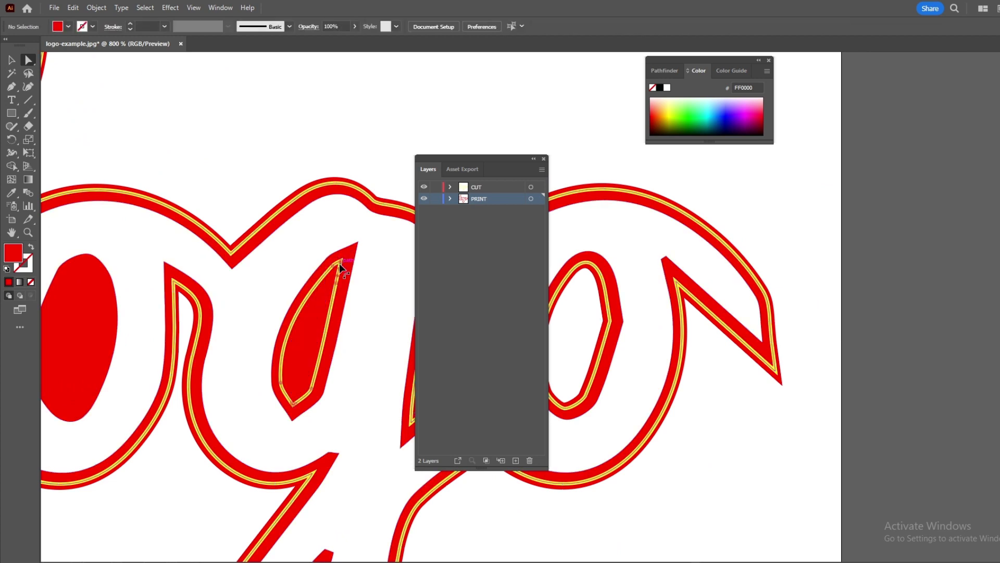
pyautogui.moveTo(304, 293); pyautogui.dragTo(94, 298)
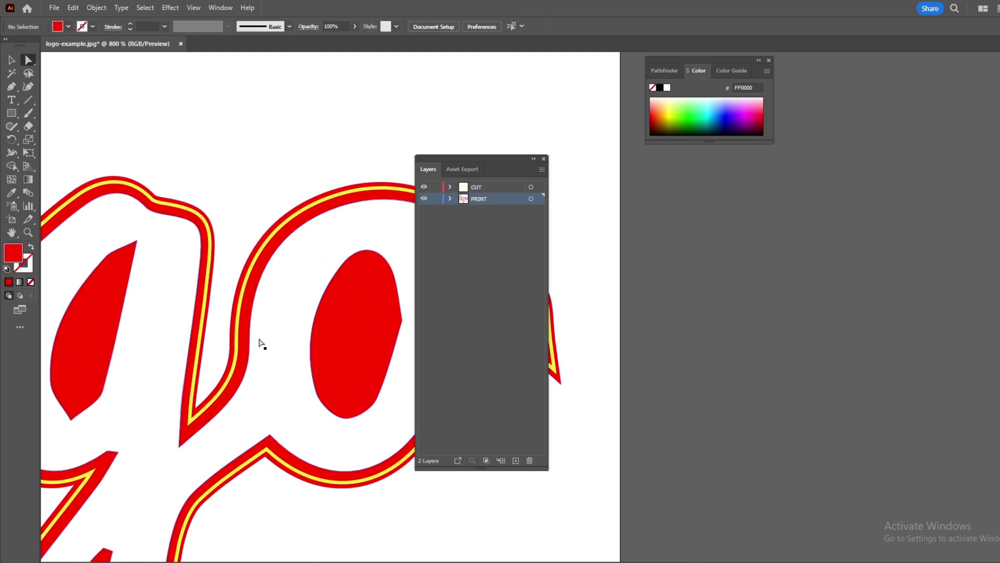
pyautogui.scroll(-4, 267, 311)
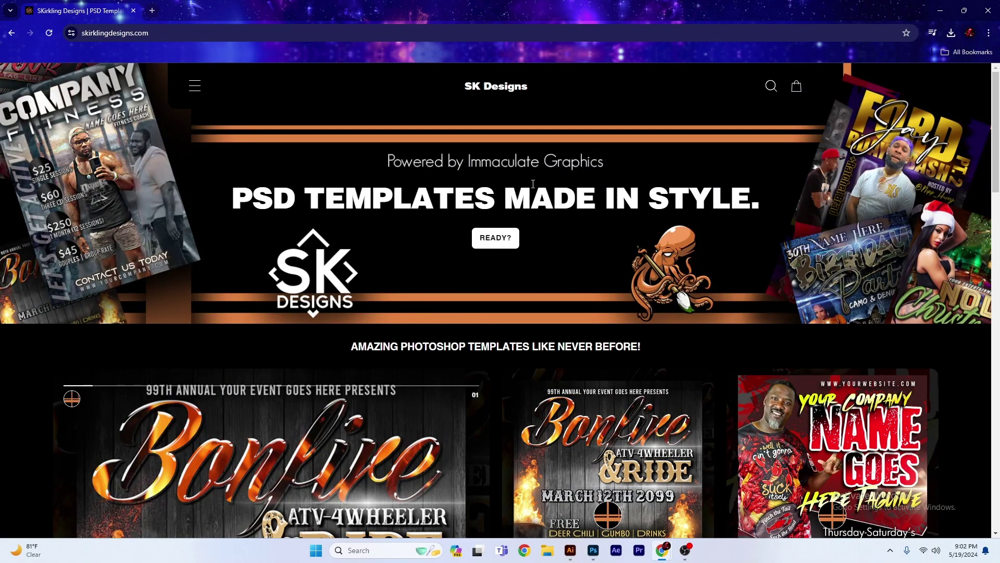
# Switch to the browser and look through the skirklingdesigns.com home page, including its featured flyer slideshow and Instagram Flyer Talk Through video
pyautogui.scroll(-5, 532, 183)
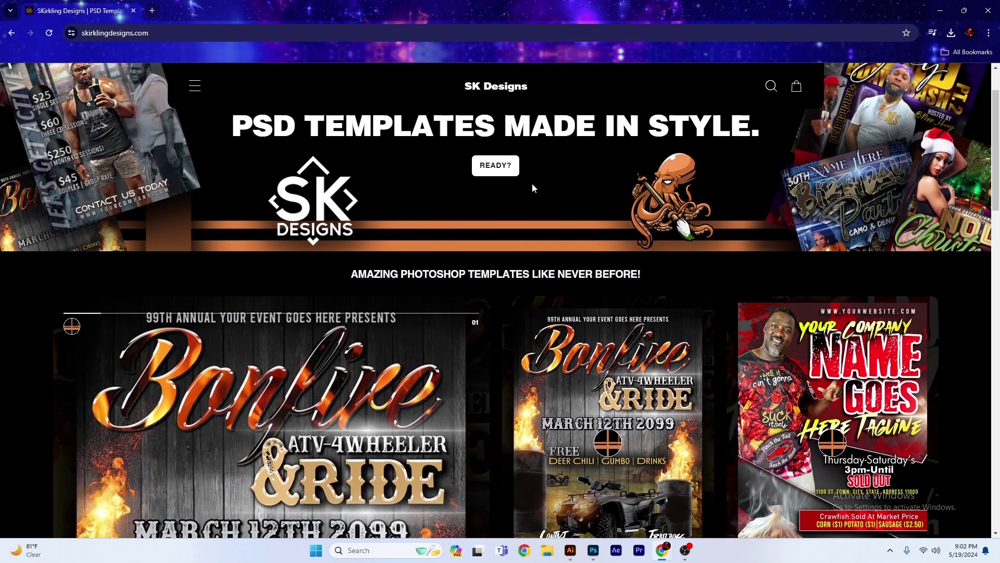
pyautogui.scroll(-2, 613, 214)
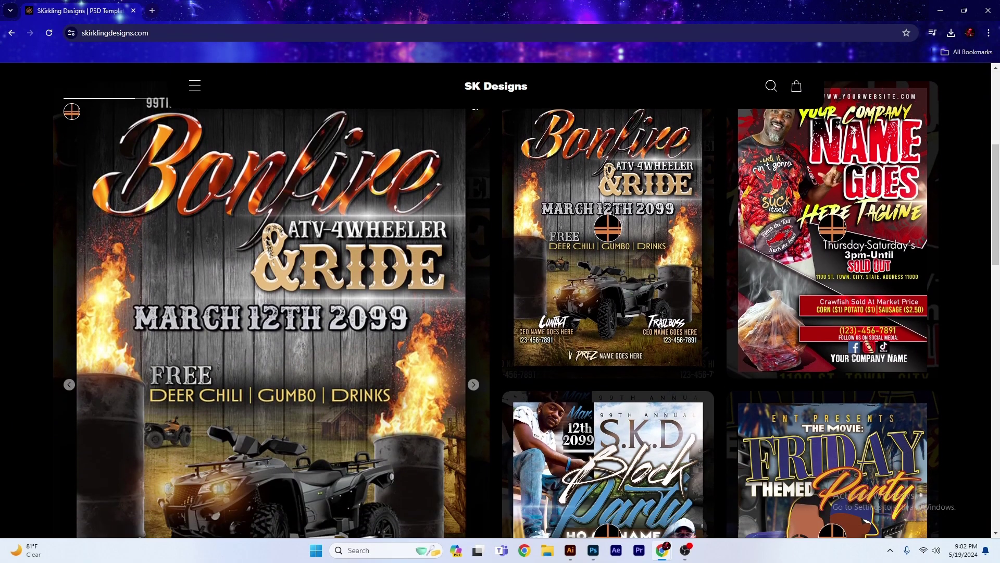
pyautogui.click(472, 359)
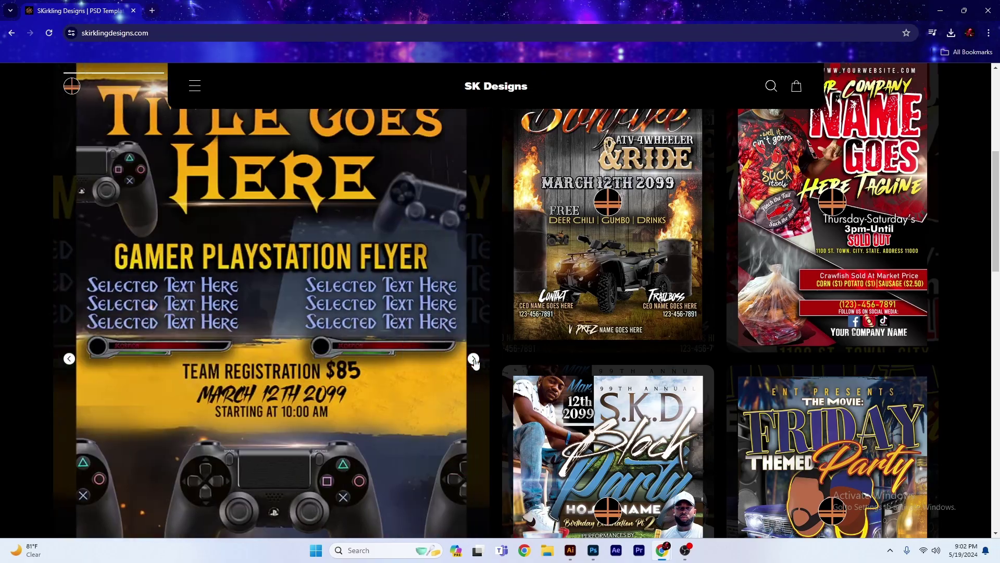
pyautogui.click(473, 360)
pyautogui.scroll(-4, 489, 362)
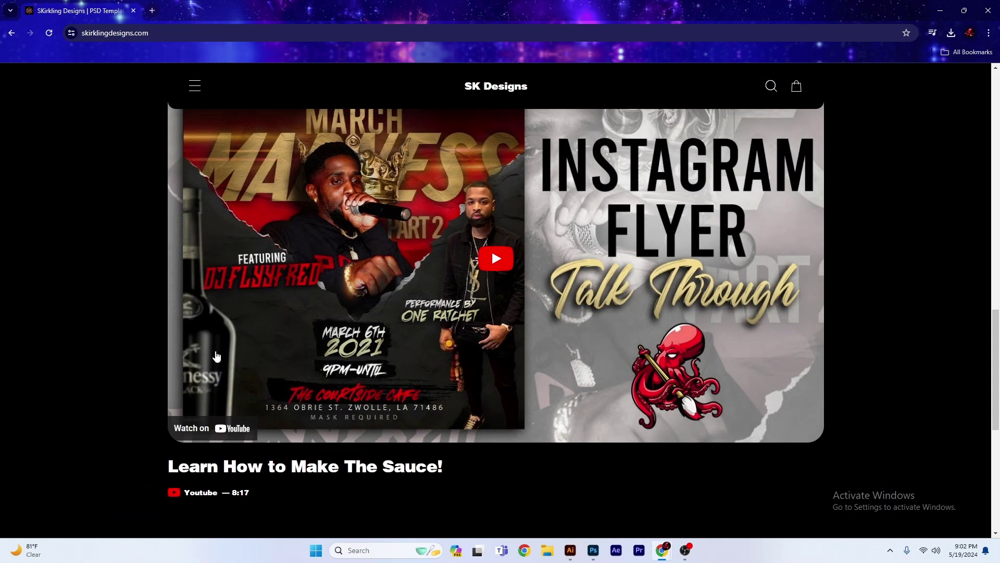
pyautogui.scroll(2, 496, 365)
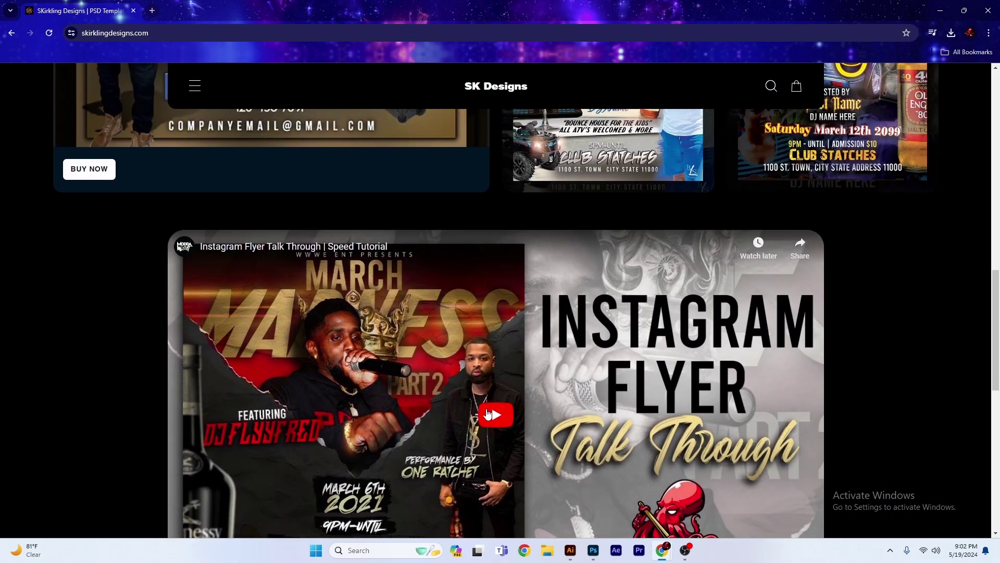
pyautogui.click(496, 409)
pyautogui.scroll(-4, 496, 365)
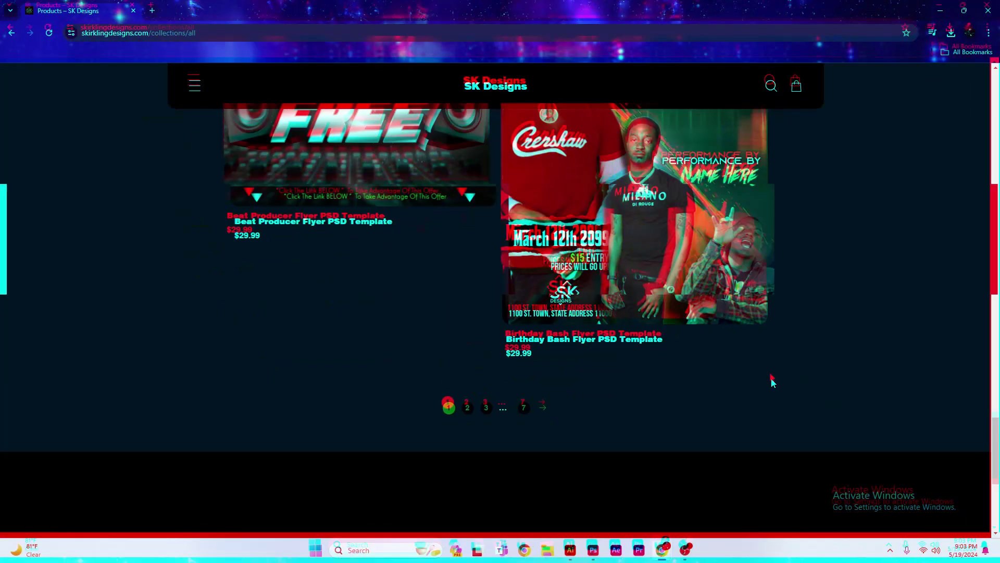
# Open page 2 of the product catalogue and look through its PSD flyer templates
pyautogui.scroll(-2, 766, 381)
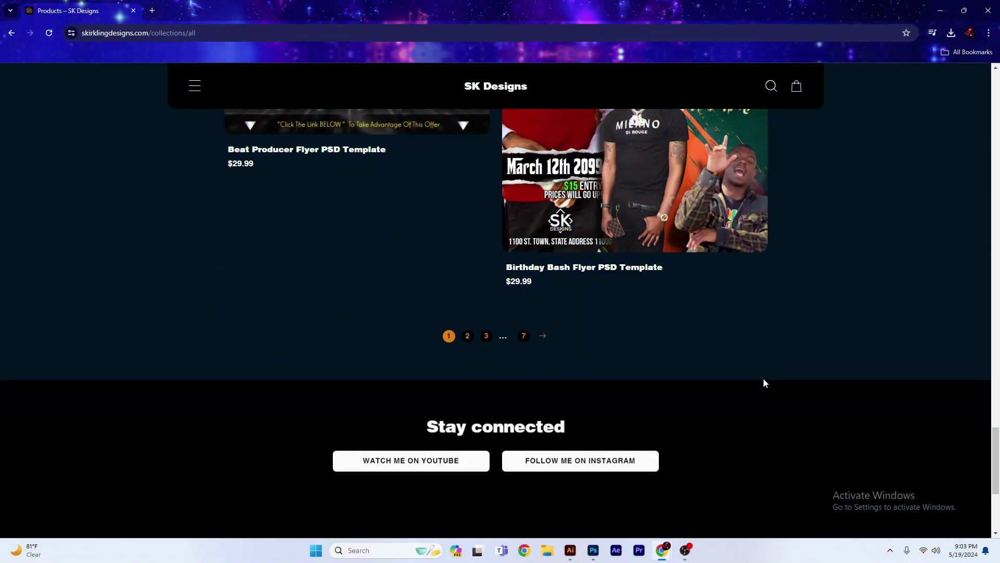
pyautogui.click(467, 337)
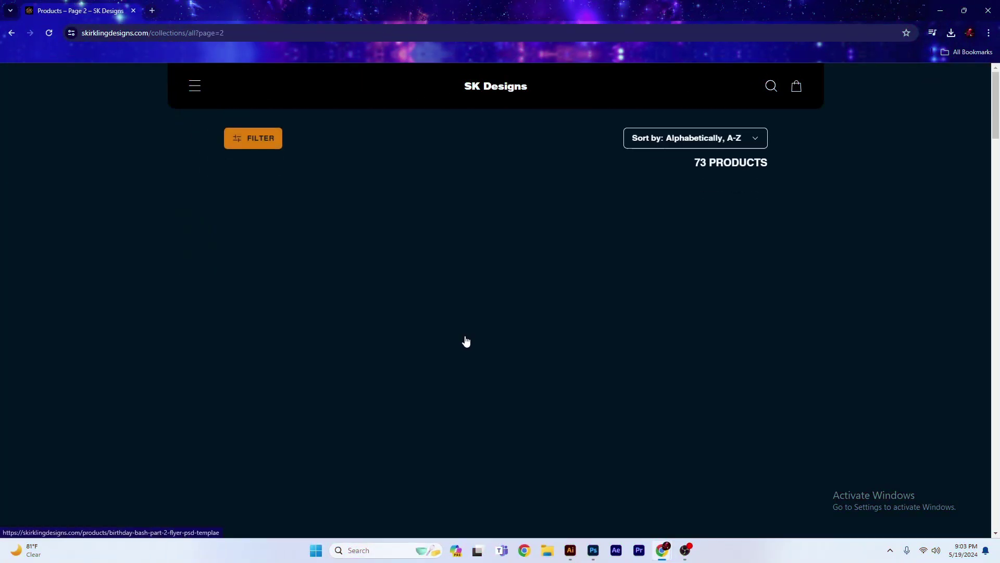
pyautogui.scroll(-1, 467, 341)
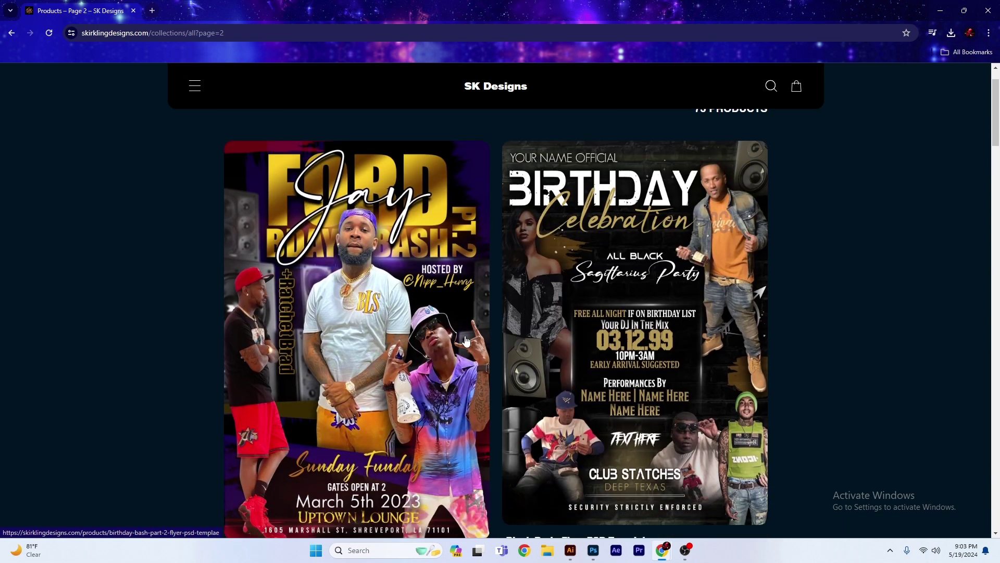
pyautogui.scroll(-2, 466, 341)
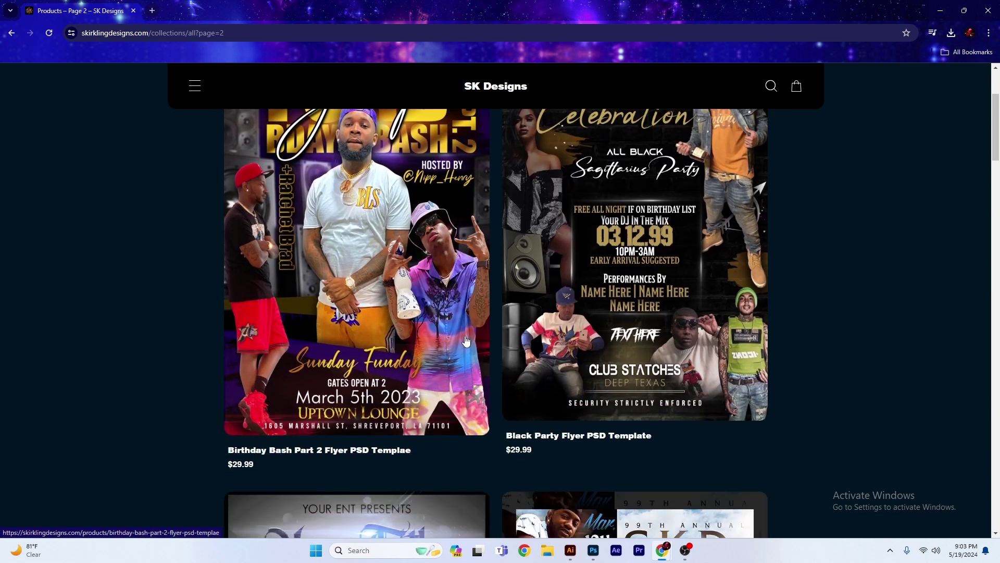
pyautogui.scroll(-3, 466, 341)
pyautogui.scroll(-4, 467, 341)
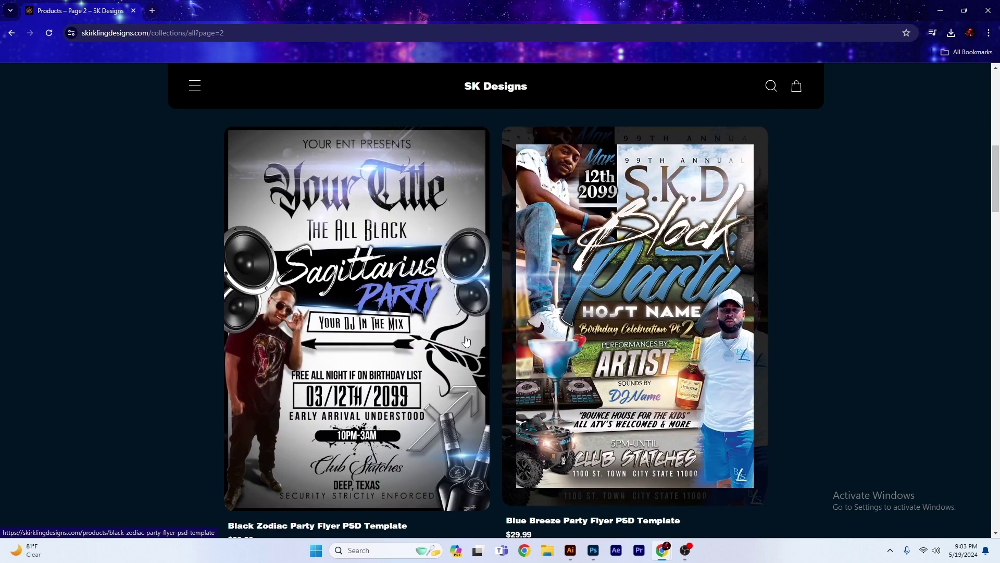
pyautogui.scroll(-3, 466, 341)
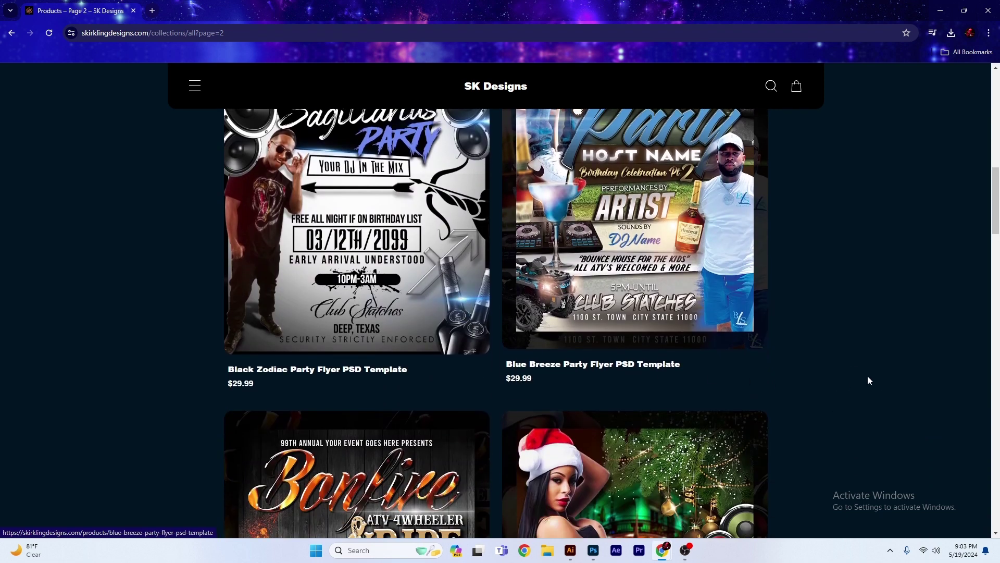
pyautogui.scroll(-3, 867, 376)
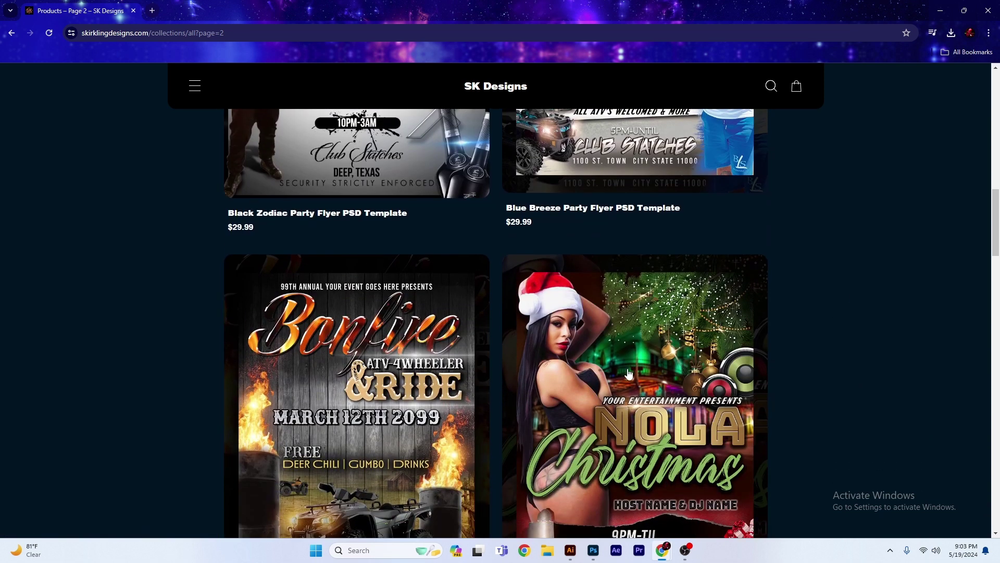
pyautogui.scroll(-3, 262, 345)
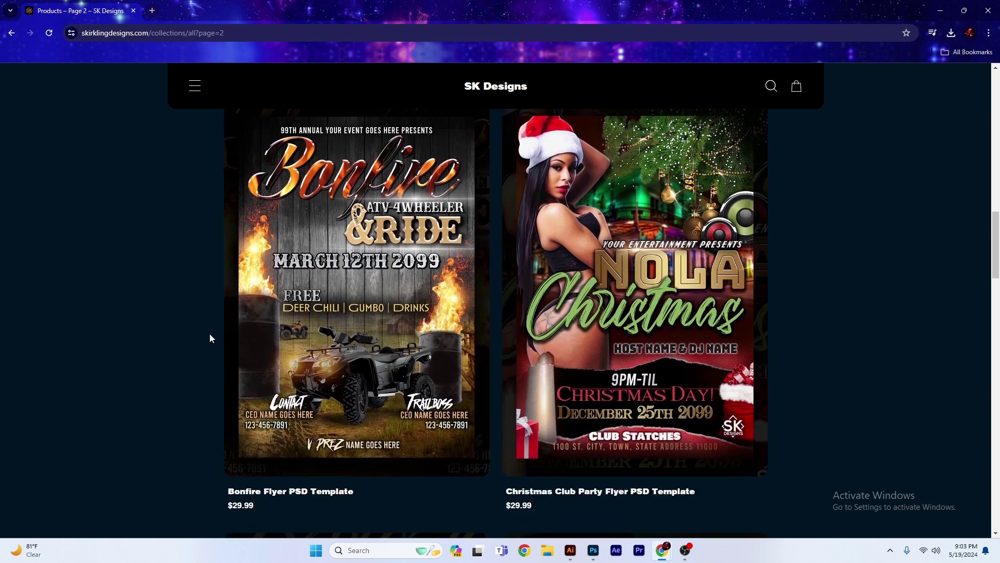
pyautogui.scroll(-3, 182, 324)
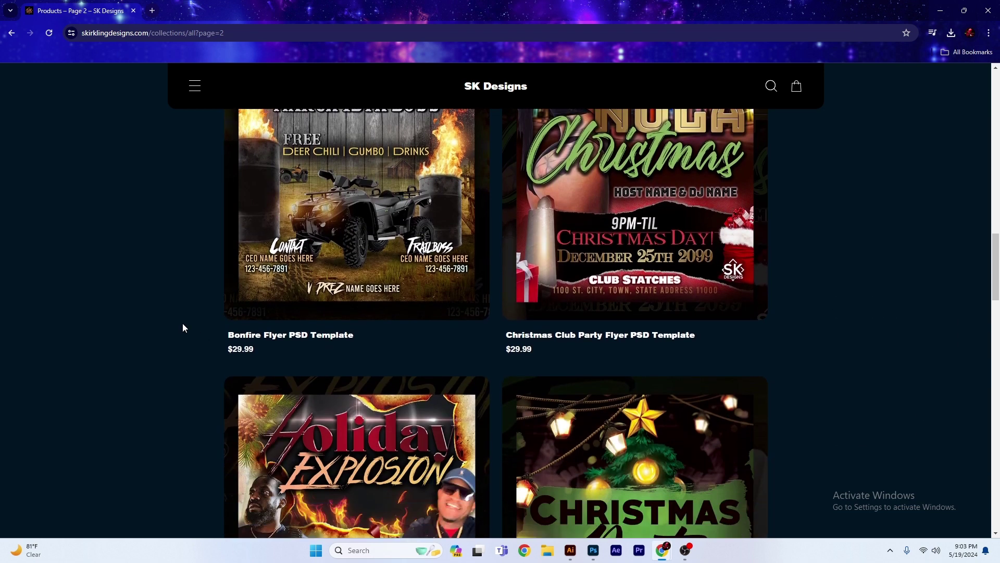
pyautogui.scroll(-4, 183, 328)
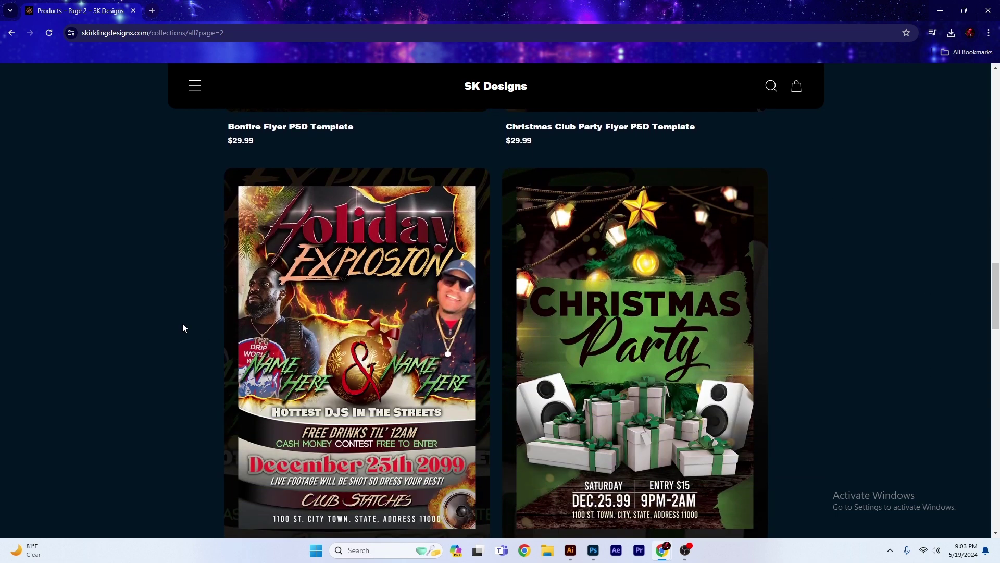
pyautogui.scroll(-1, 182, 328)
pyautogui.scroll(-1, 781, 423)
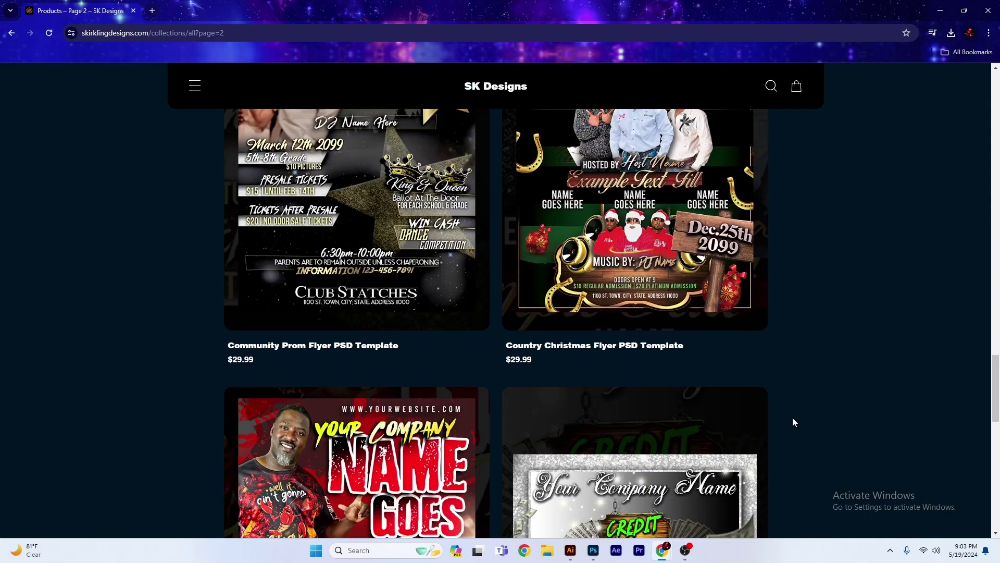
pyautogui.scroll(-3, 793, 417)
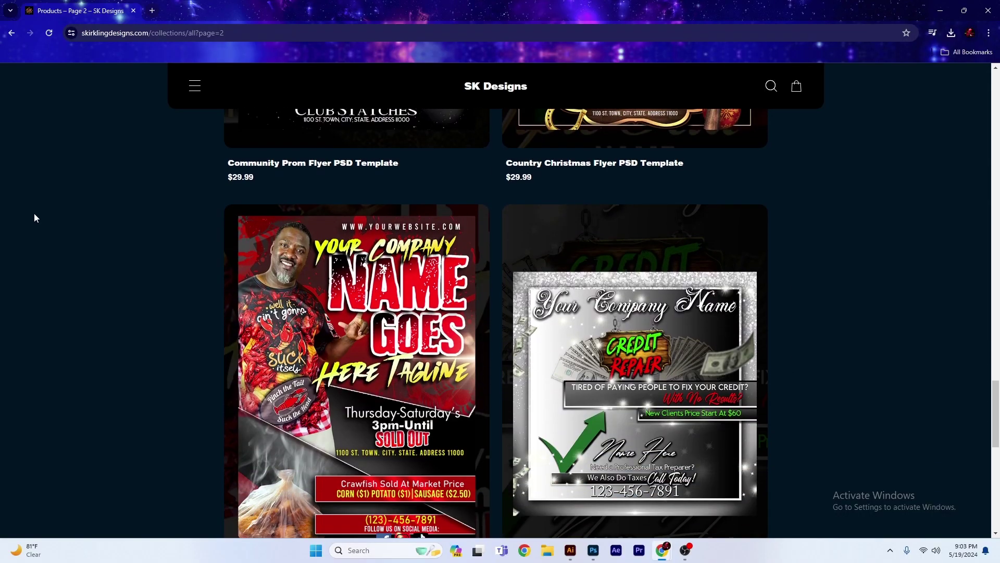
pyautogui.scroll(-5, 34, 213)
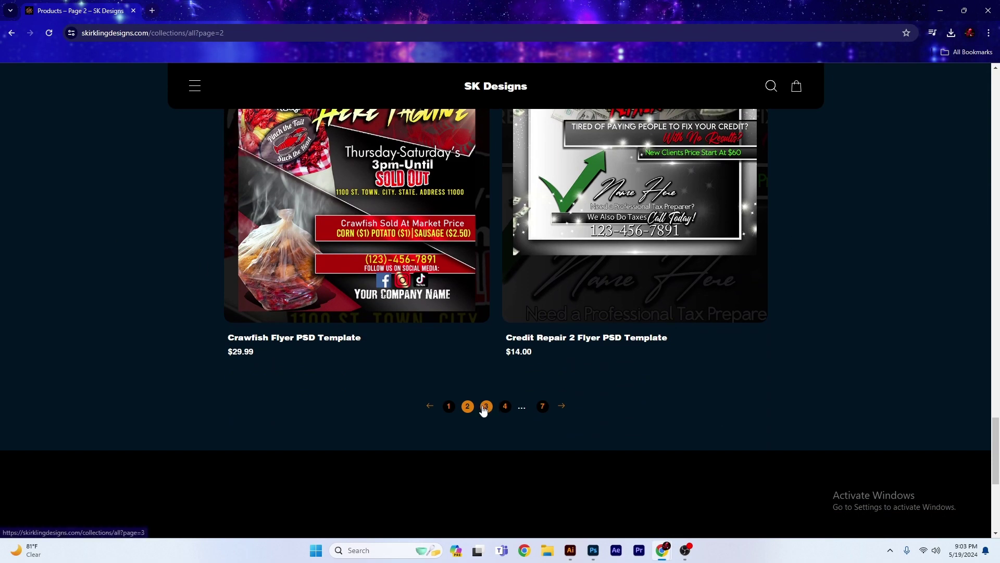
# Open page 3 of the product catalogue and browse its PSD flyer templates
pyautogui.click(485, 407)
pyautogui.scroll(-2, 790, 389)
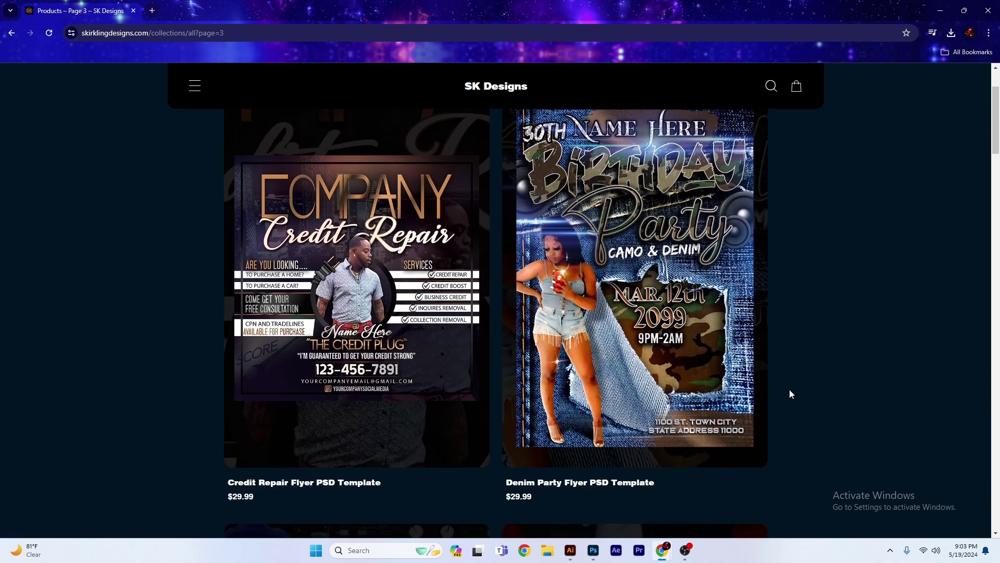
pyautogui.scroll(-4, 789, 389)
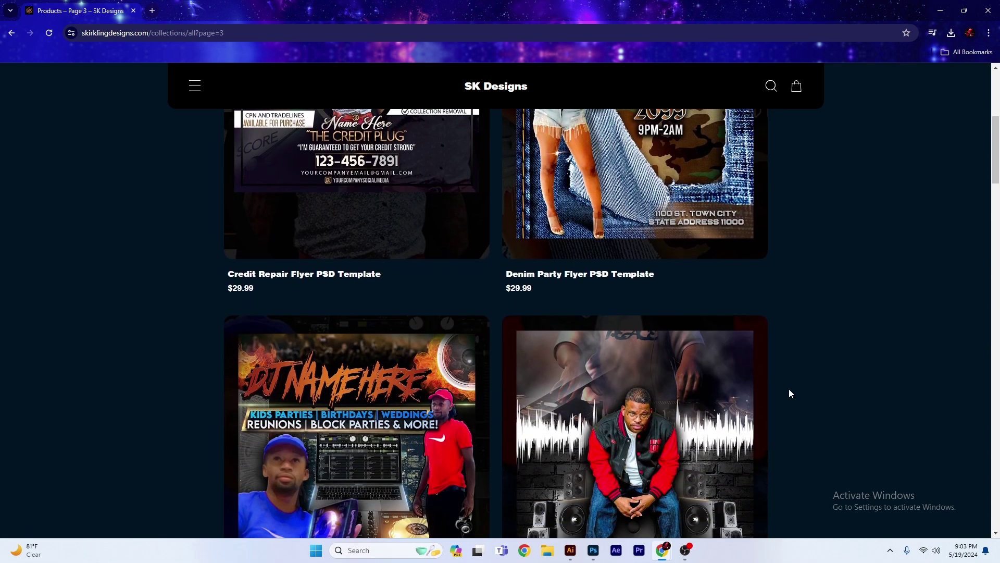
pyautogui.scroll(-4, 788, 389)
pyautogui.scroll(-2, 789, 389)
pyautogui.scroll(-4, 127, 312)
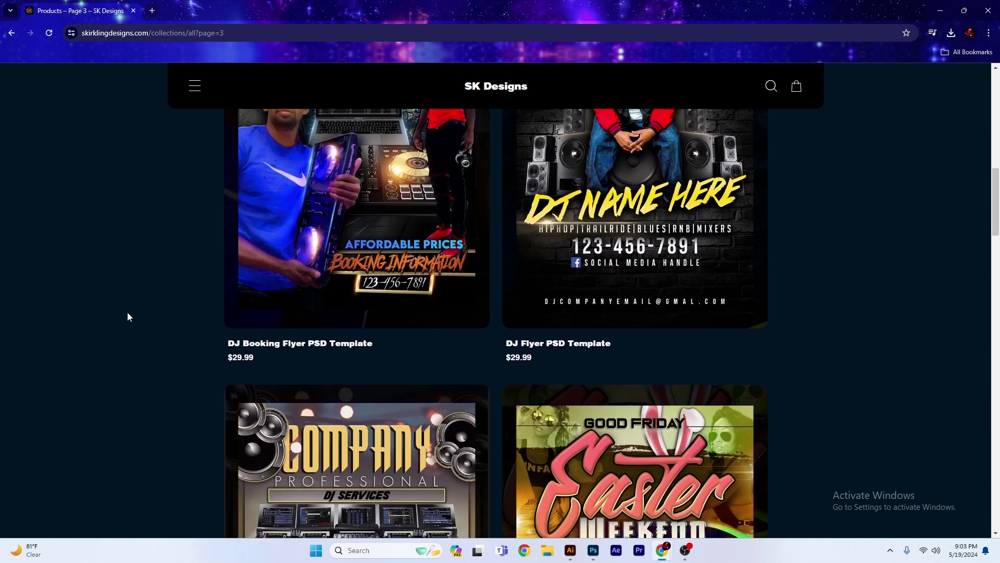